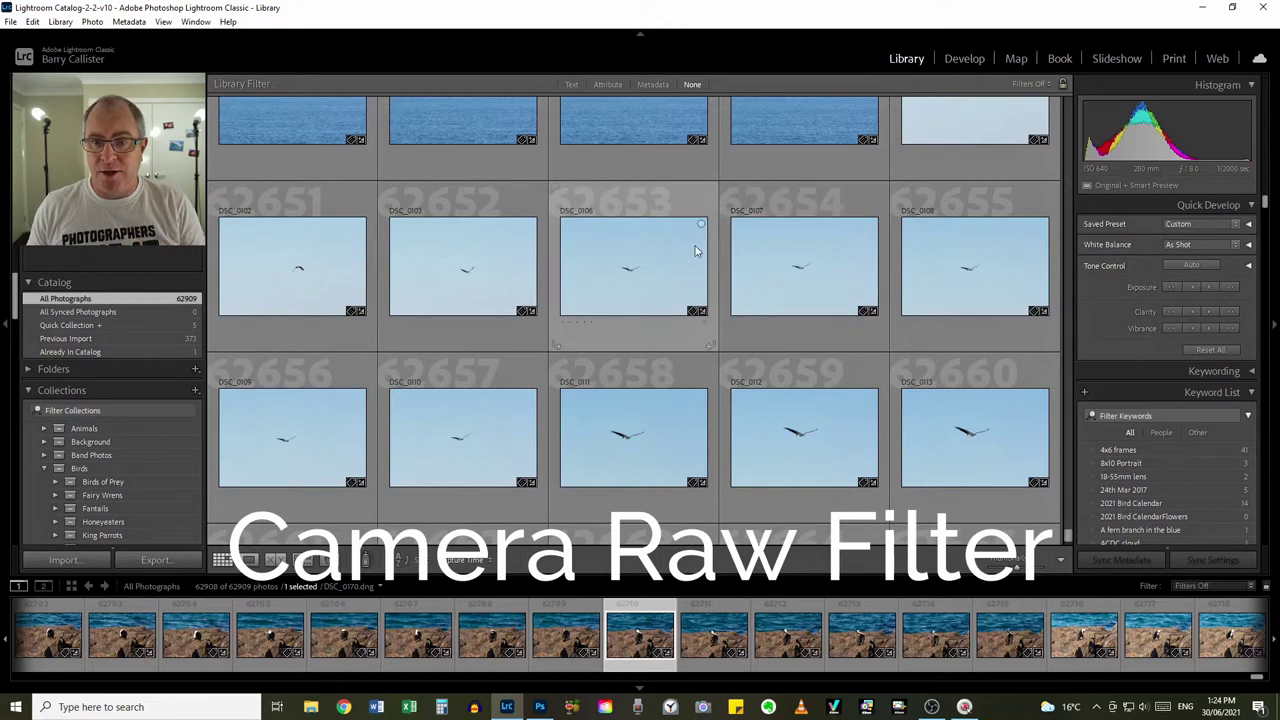
# Browse the photo library and view the flying sea eagle shot DSC_0128-Edit.tif enlarged before returning to the grid.
pyautogui.scroll(-5, 810, 337)
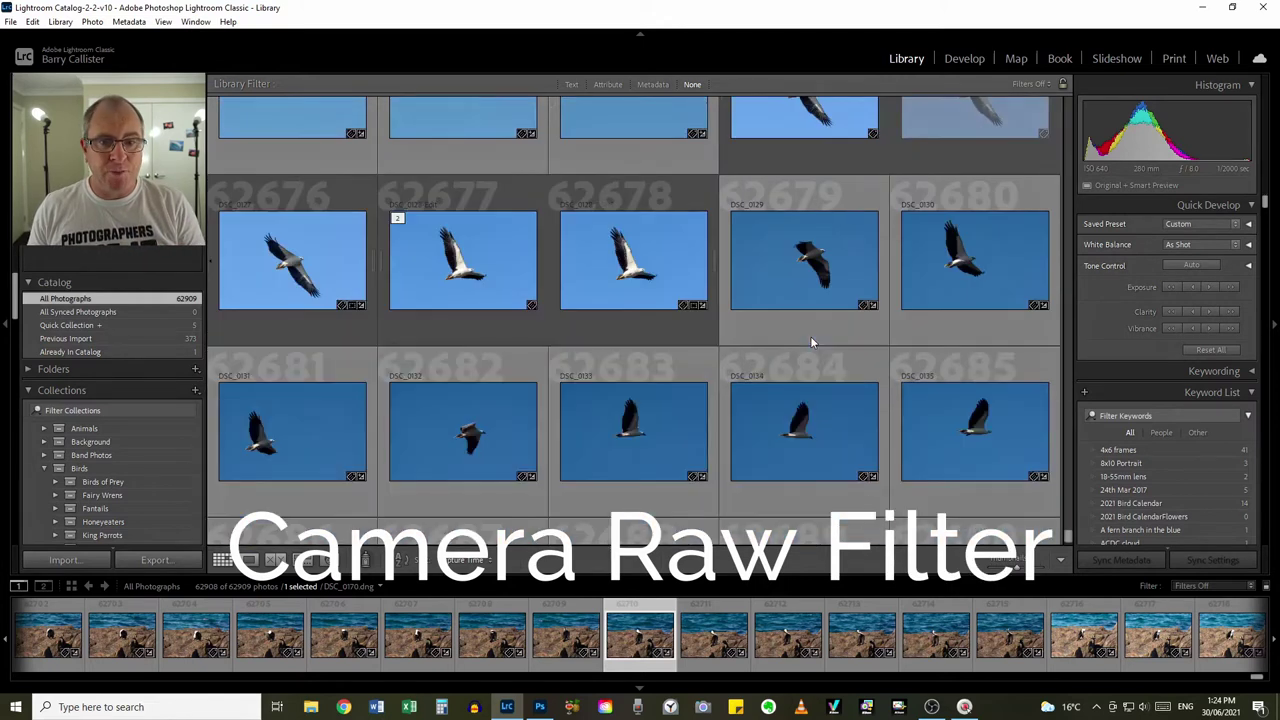
pyautogui.scroll(1, 810, 338)
pyautogui.scroll(-1, 810, 338)
pyautogui.doubleClick(472, 277)
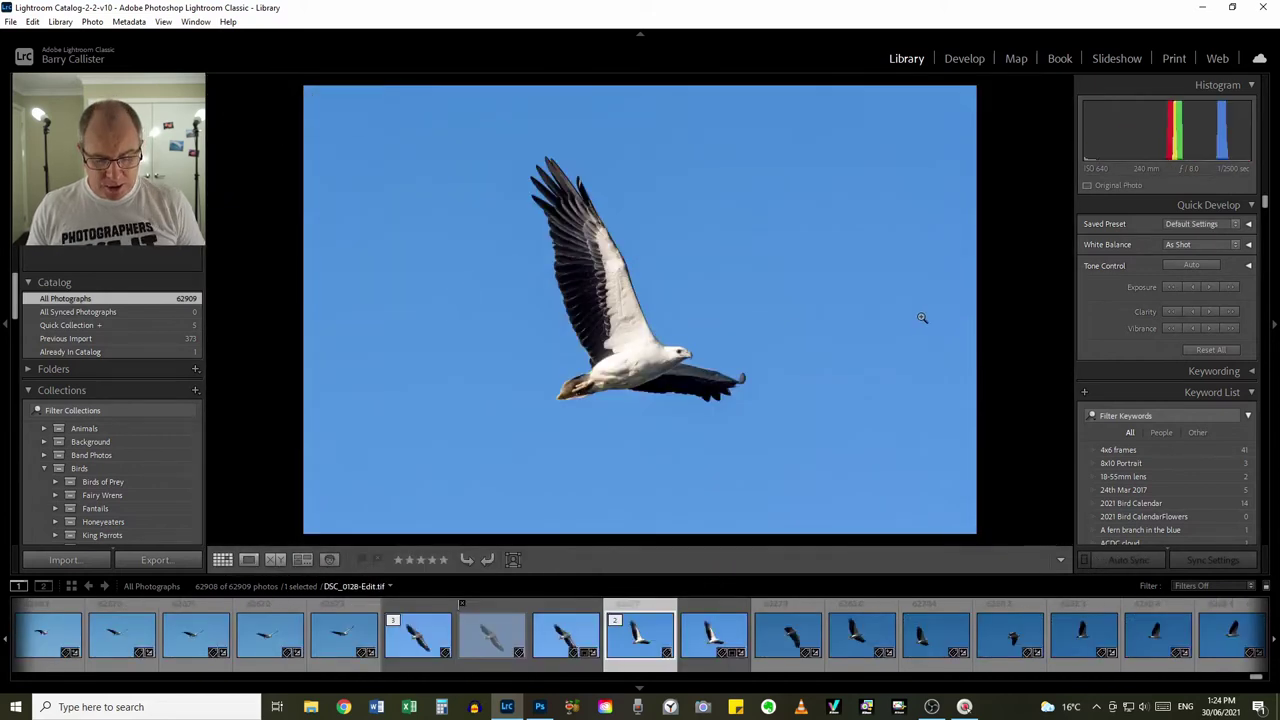
pyautogui.press('g')
# Open DSC_0170.dng, the bird on the rocks, in the Develop module and inspect its white head up close.
pyautogui.scroll(-5, 854, 333)
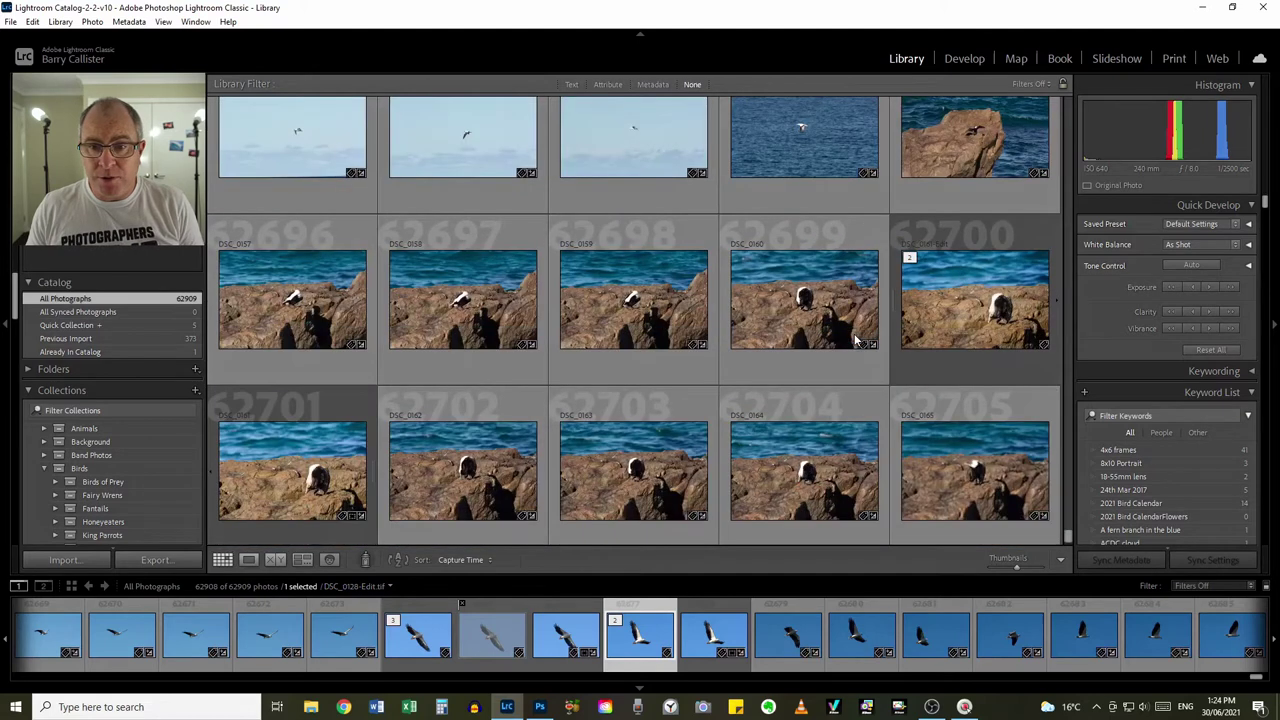
pyautogui.scroll(-2, 855, 340)
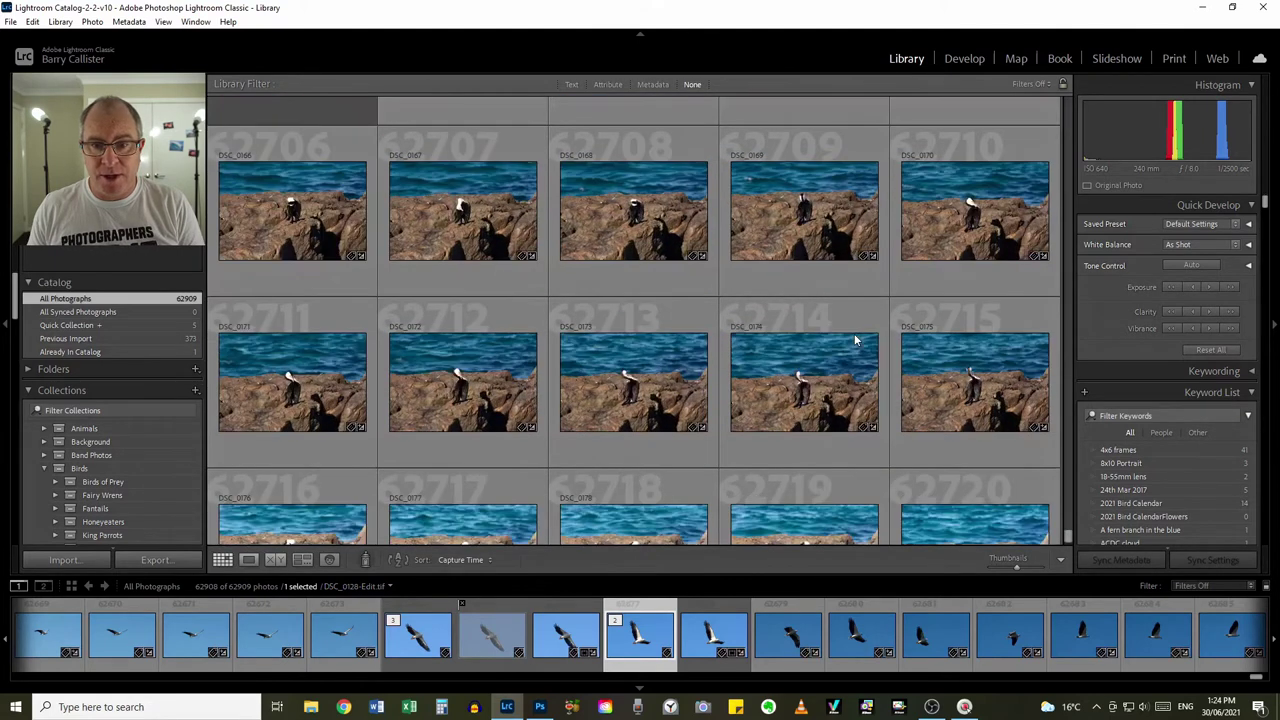
pyautogui.scroll(-2, 854, 340)
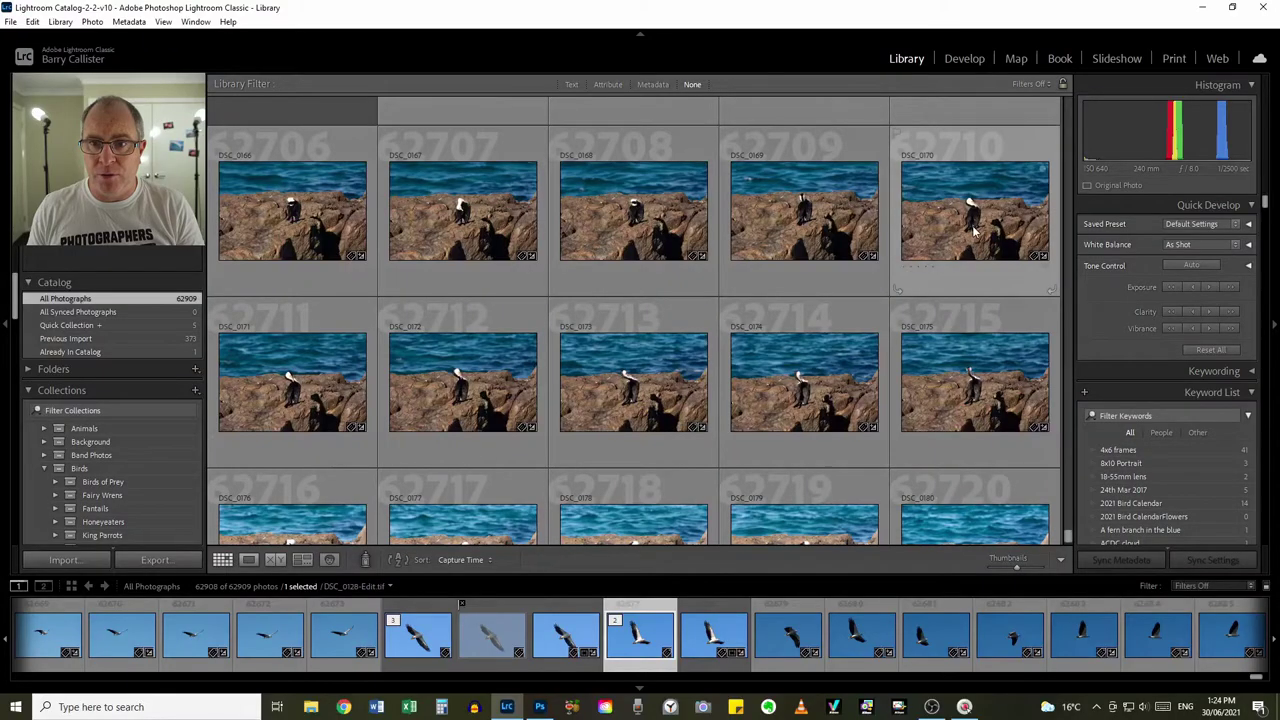
pyautogui.doubleClick(971, 229)
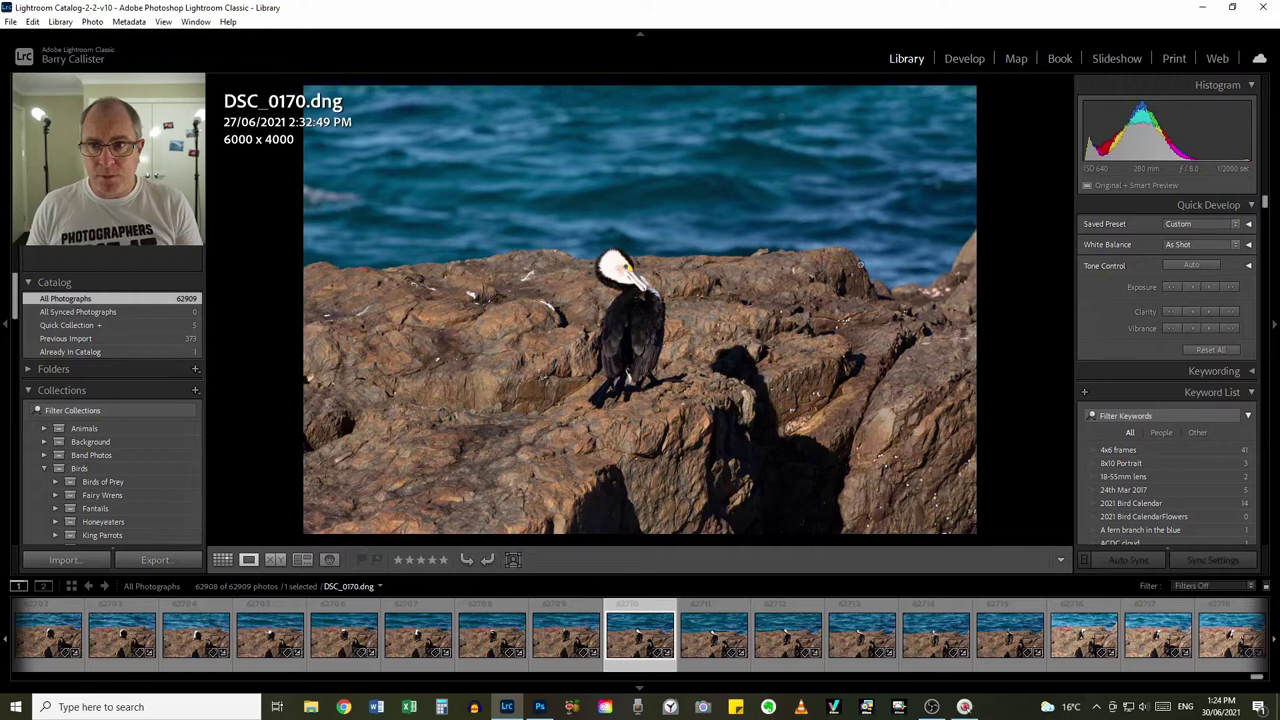
pyautogui.click(964, 59)
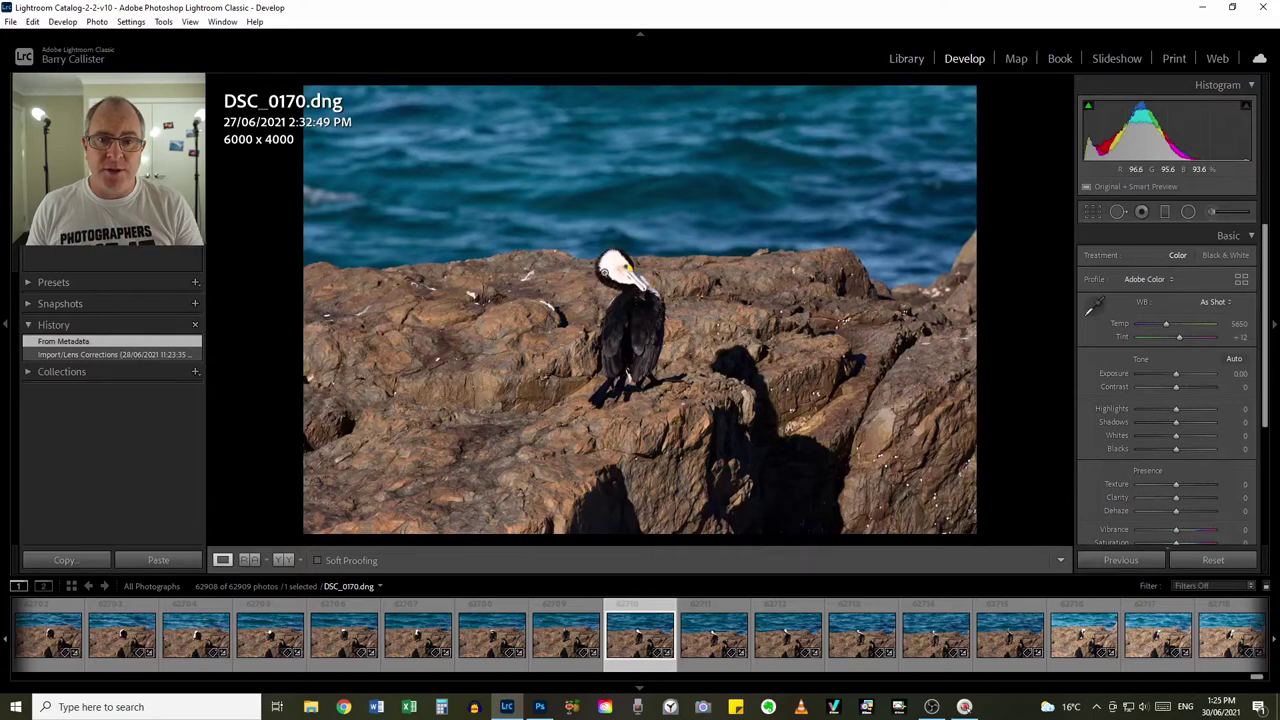
pyautogui.click(607, 274)
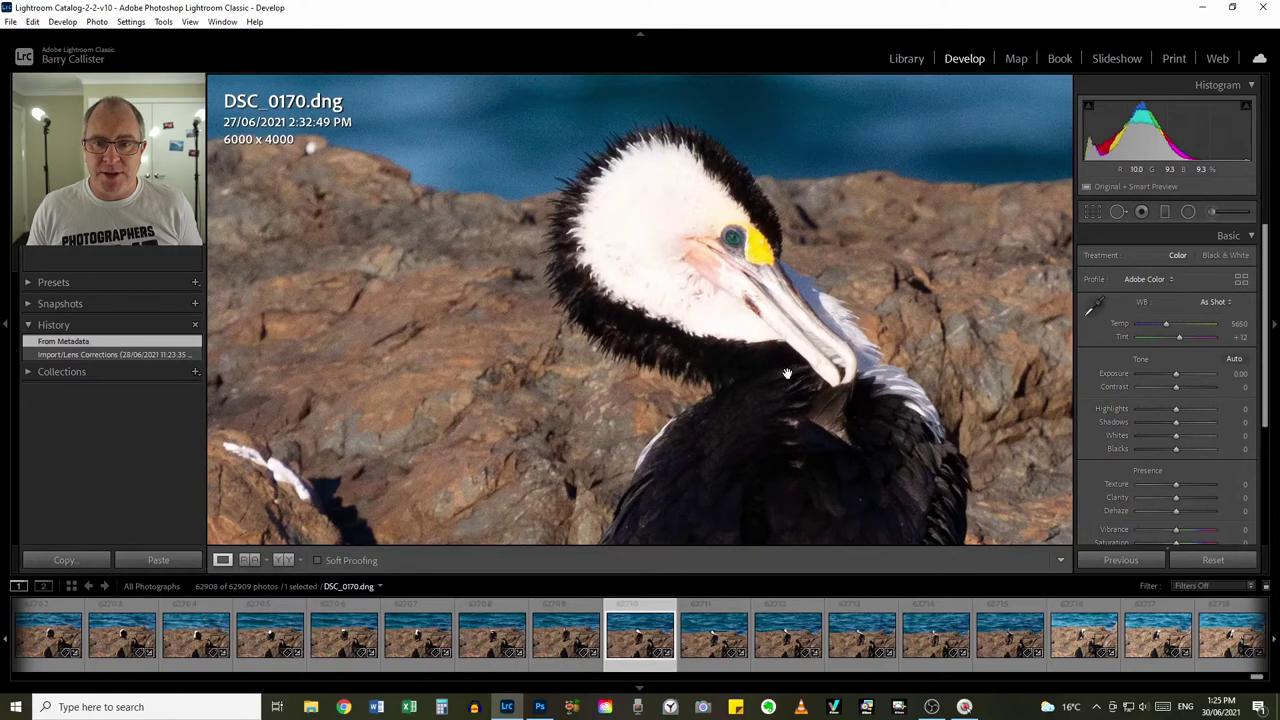
pyautogui.click(736, 363)
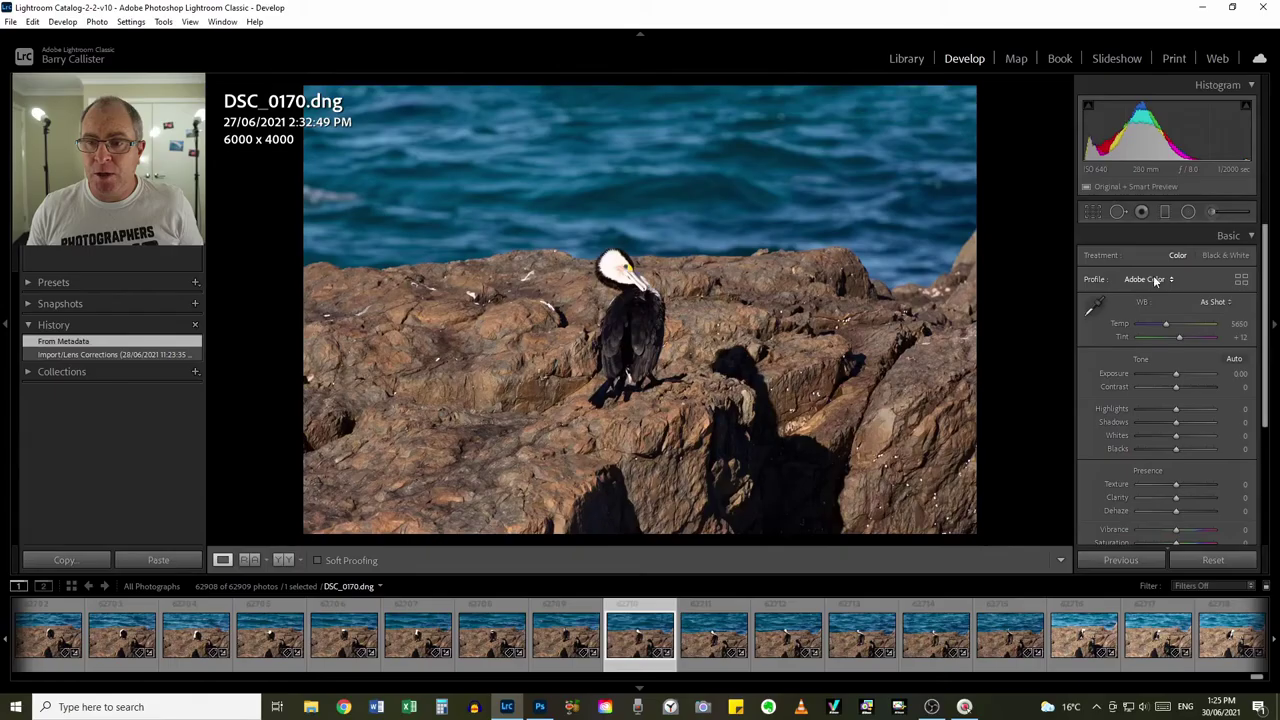
# Change the photo's profile to Camera Standard from the Camera Matching profiles.
pyautogui.click(1150, 280)
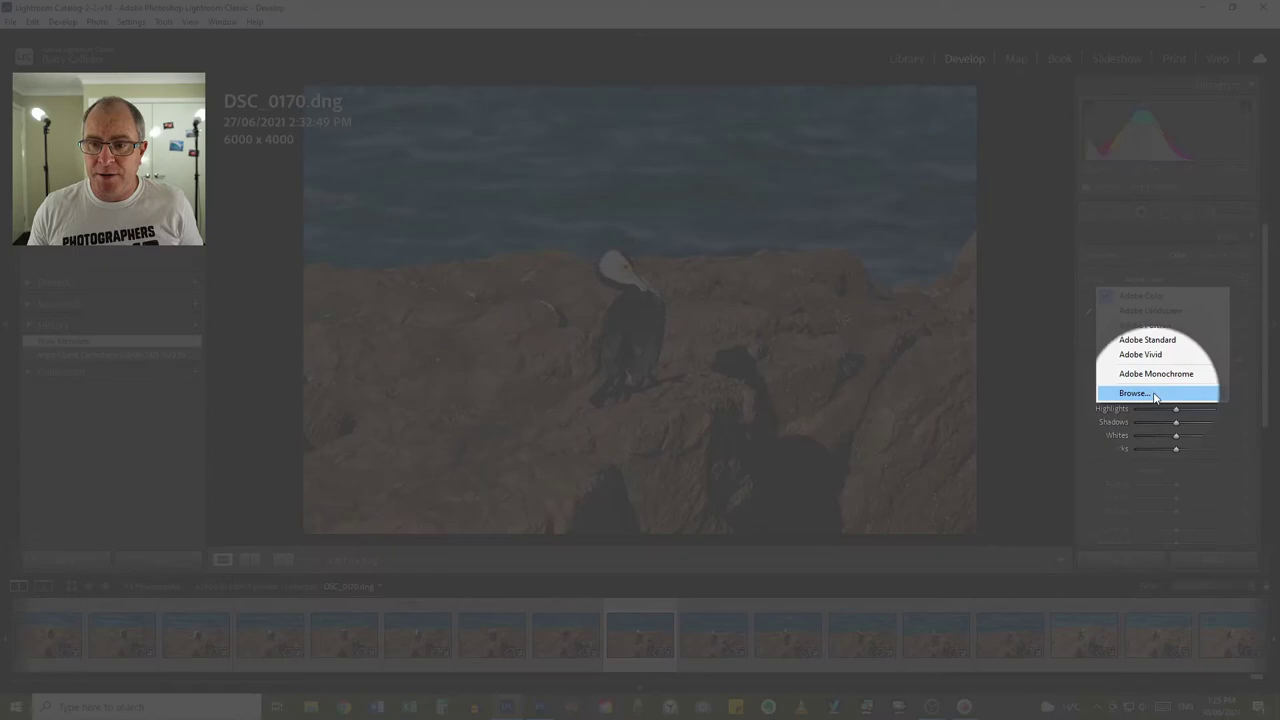
pyautogui.click(1155, 395)
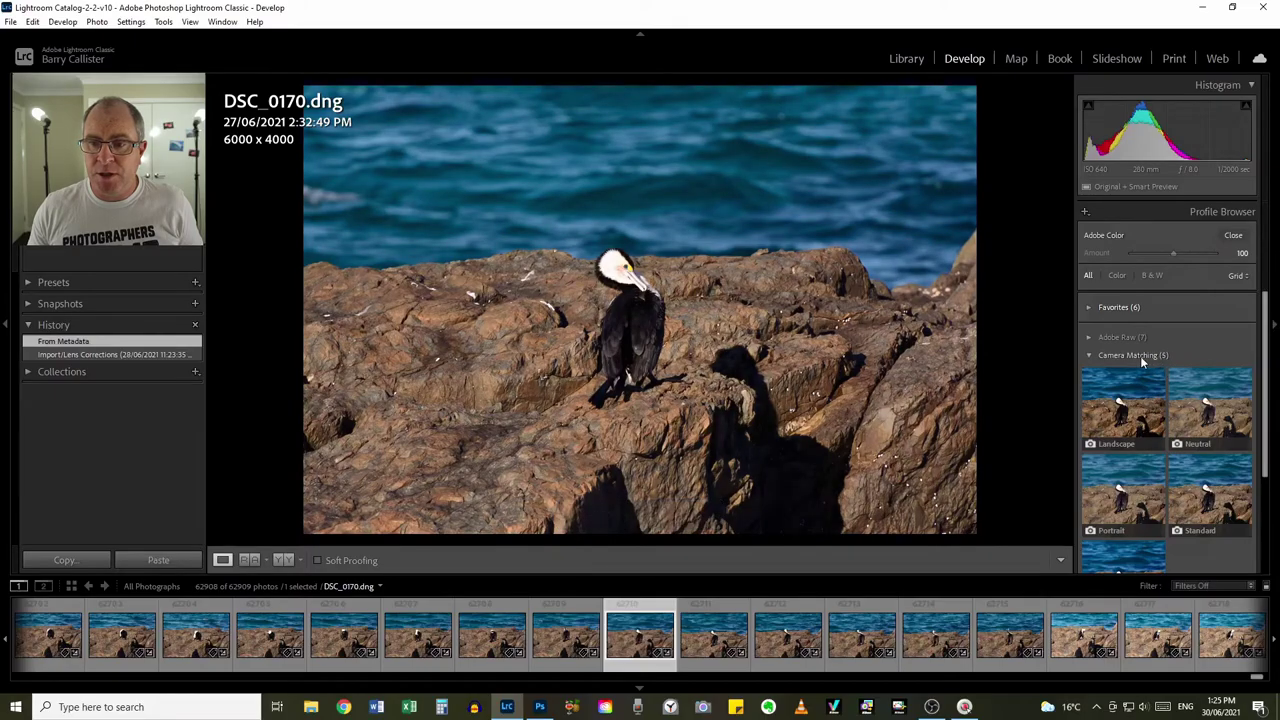
pyautogui.click(1208, 496)
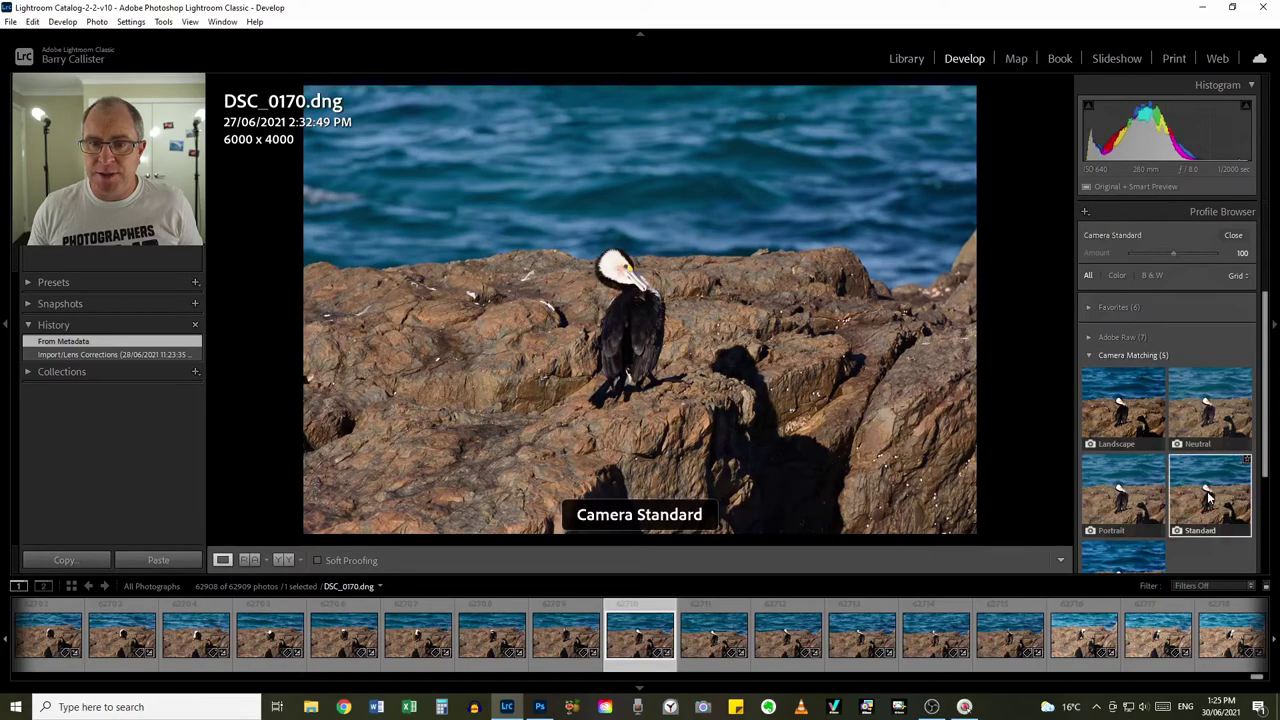
pyautogui.click(1234, 237)
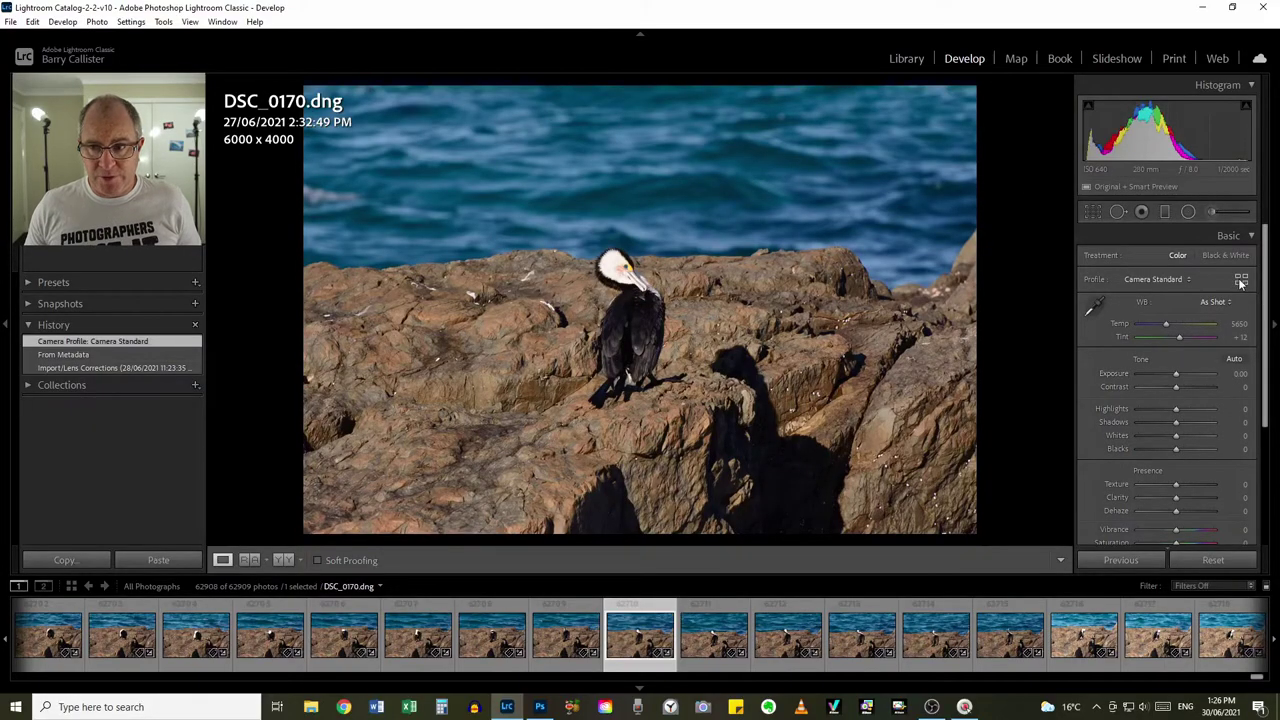
# Lower Highlights to −44 and compare the bird's head with and without the change in the edit history.
pyautogui.moveTo(1177, 414); pyautogui.dragTo(1159, 409)
pyautogui.click(620, 275)
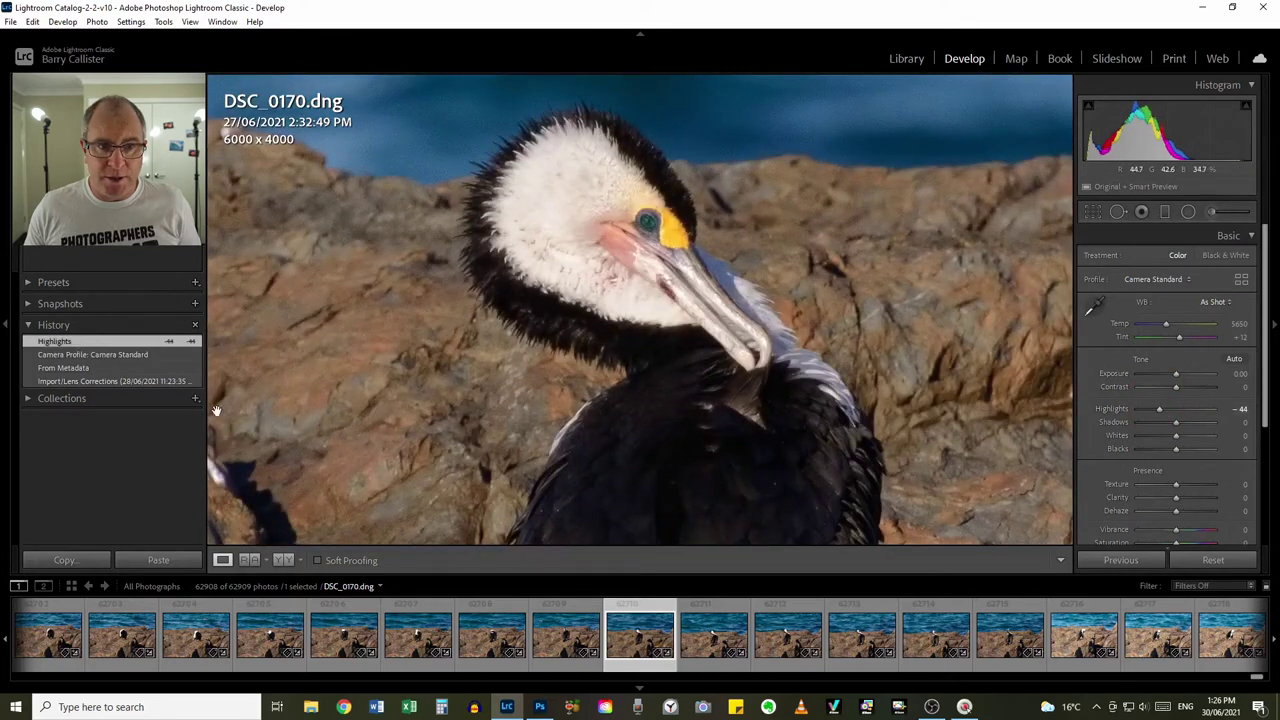
pyautogui.click(123, 353)
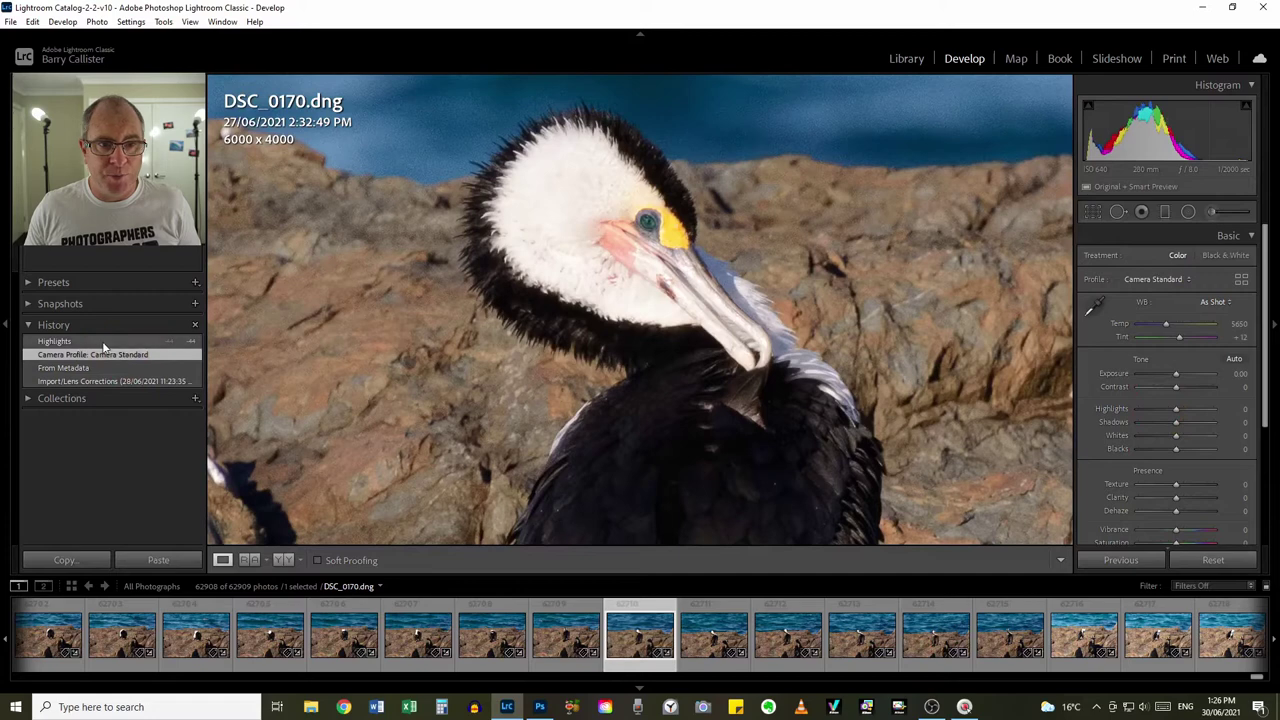
pyautogui.click(102, 342)
pyautogui.click(717, 308)
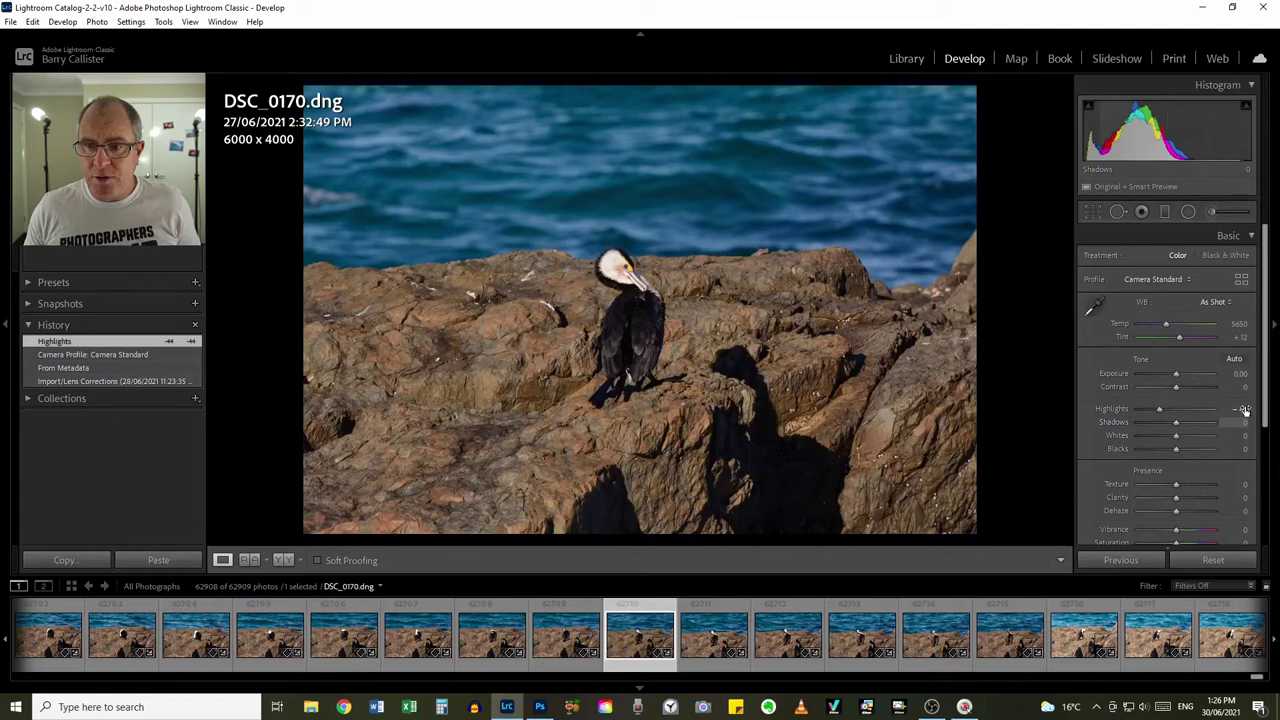
# Raise Exposure to +0.50 and lower Highlights to −75 while checking the white feathers on the bird's head.
pyautogui.moveTo(1240, 376); pyautogui.dragTo(1256, 376)
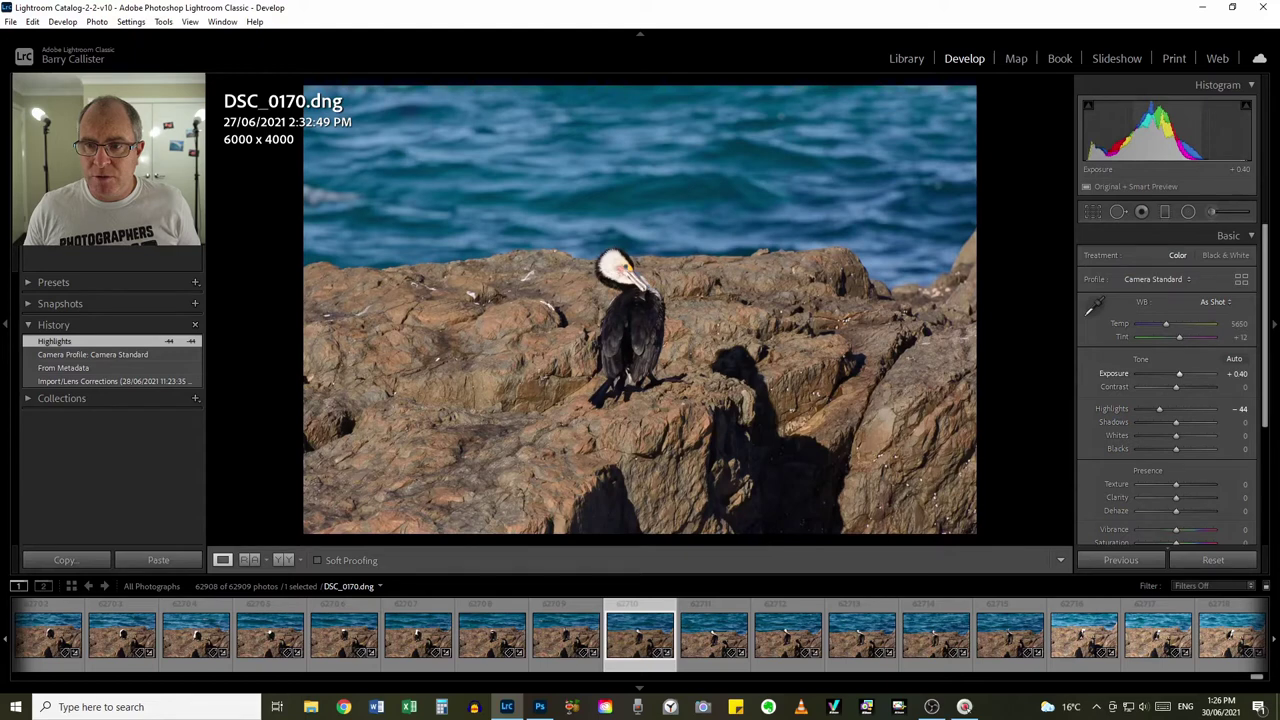
pyautogui.moveTo(1256, 376); pyautogui.dragTo(1234, 373)
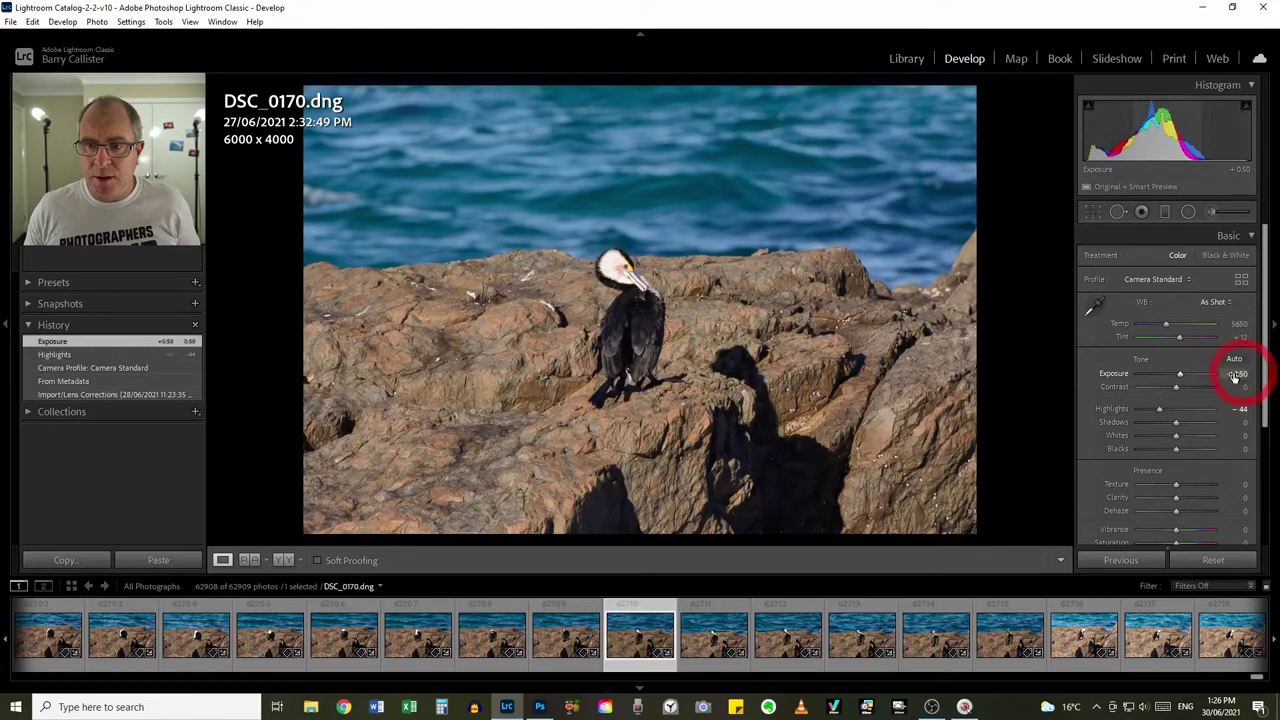
pyautogui.click(610, 273)
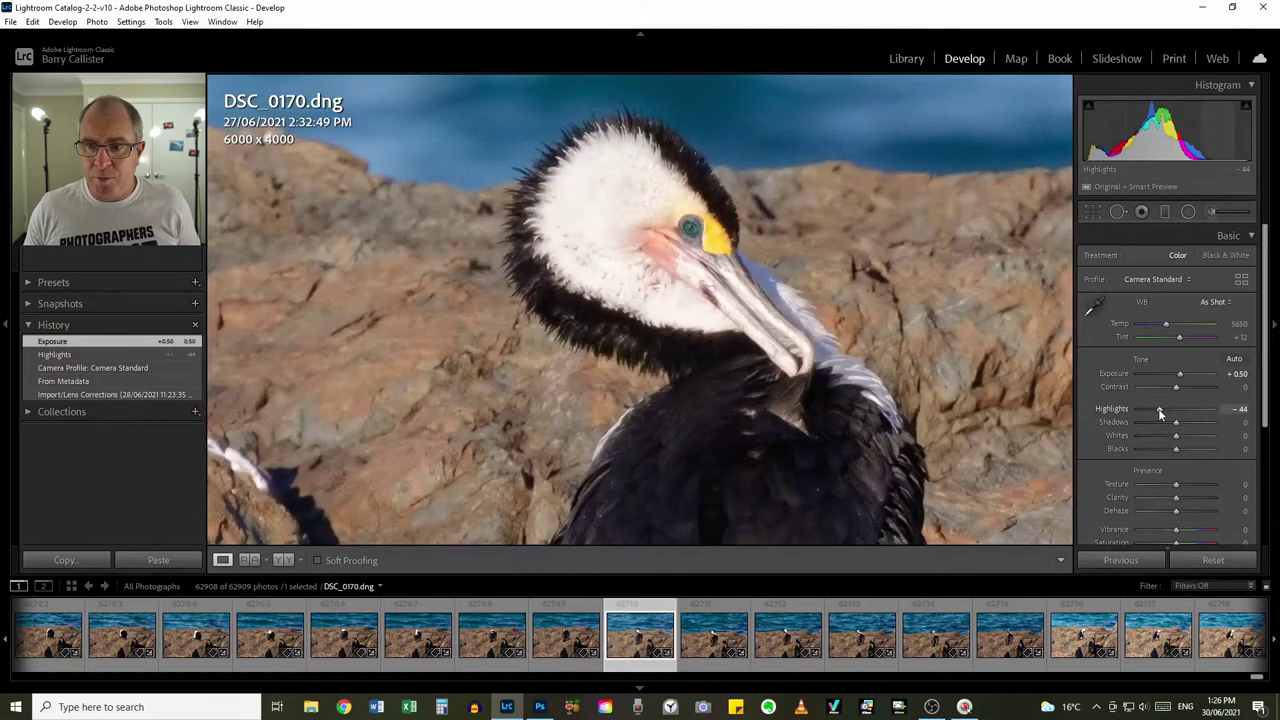
pyautogui.moveTo(1157, 408); pyautogui.dragTo(1145, 404)
pyautogui.click(707, 288)
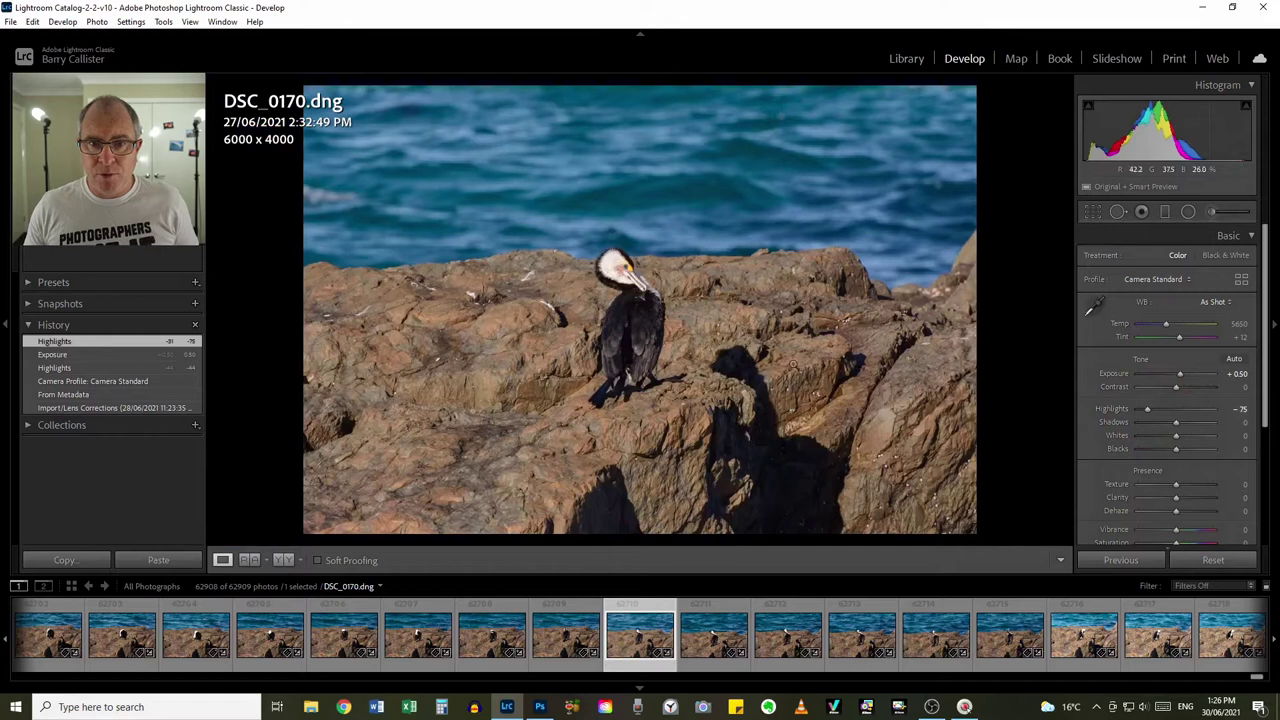
# Raise Shadows to +35 to lift detail in the bird's dark feathers.
pyautogui.moveTo(1178, 422); pyautogui.dragTo(1188, 422)
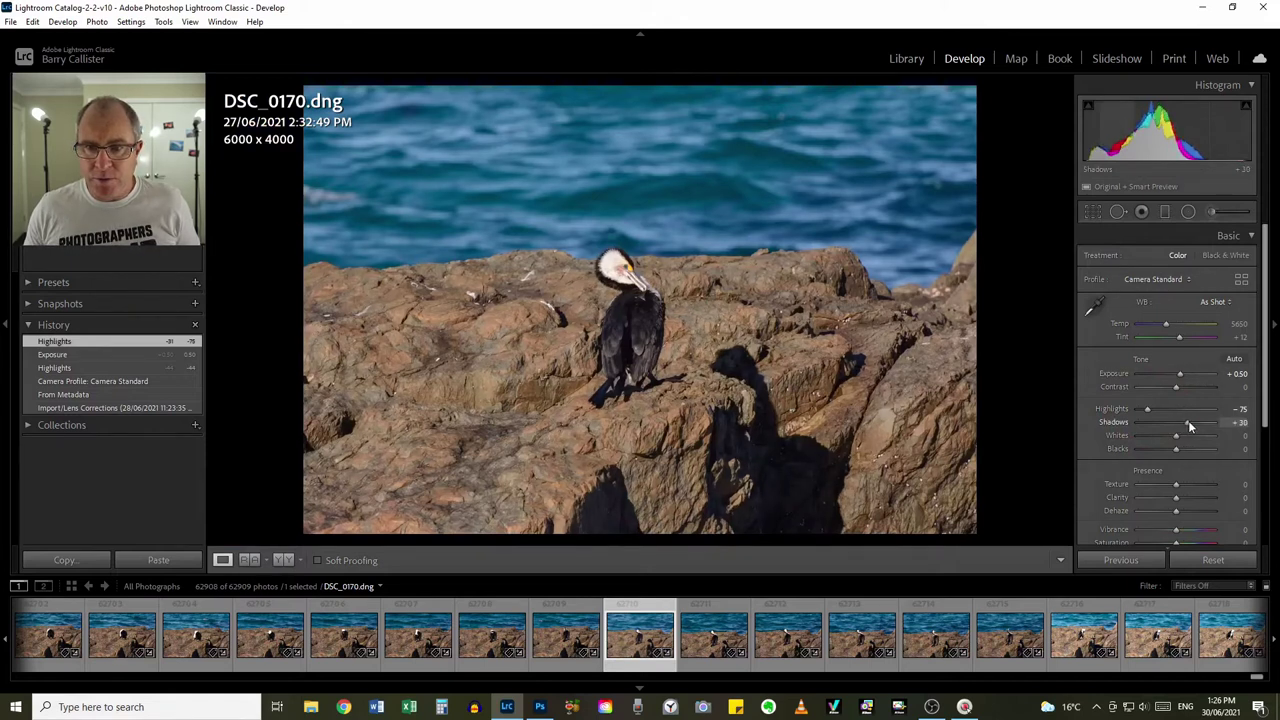
pyautogui.moveTo(1190, 421); pyautogui.dragTo(1190, 422)
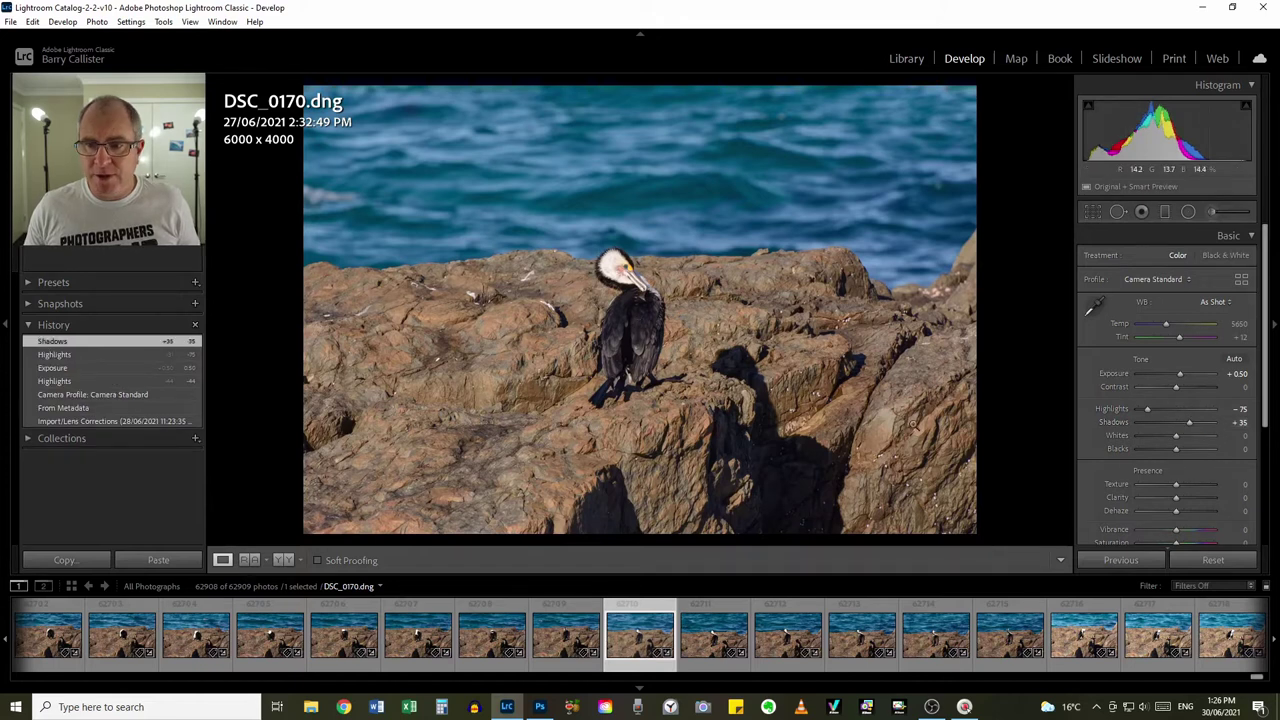
# Set Whites to +17 and Blacks to −20 using the clipping preview.
pyautogui.keyDown('alt'); pyautogui.click(1230, 438); pyautogui.keyUp('alt')
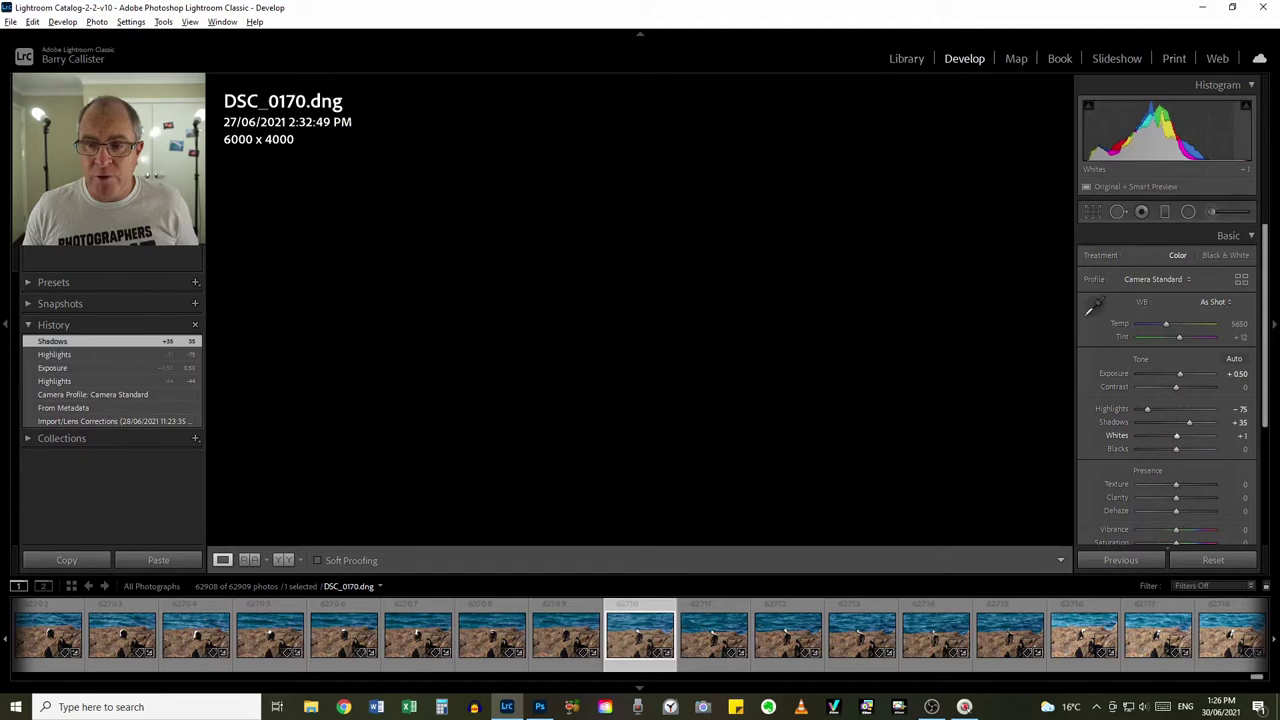
pyautogui.moveTo(1240, 436); pyautogui.dragTo(1278, 436)
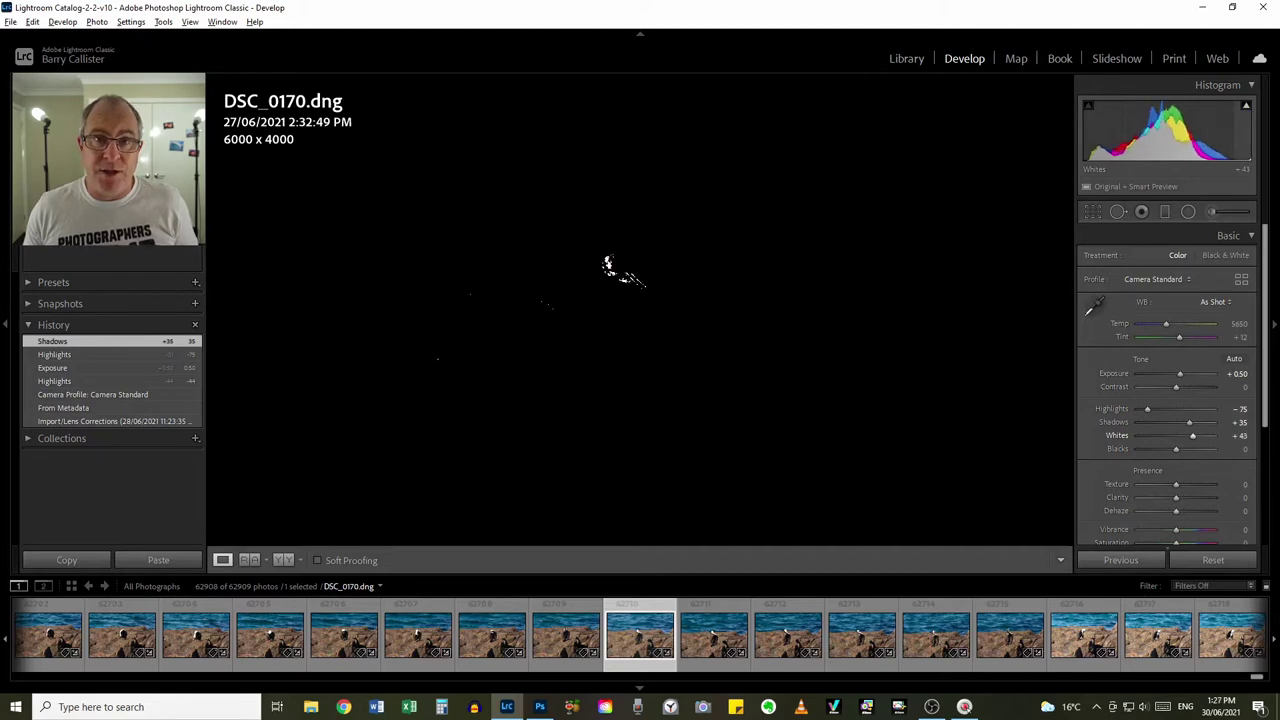
pyautogui.moveTo(1278, 436); pyautogui.dragTo(1260, 436)
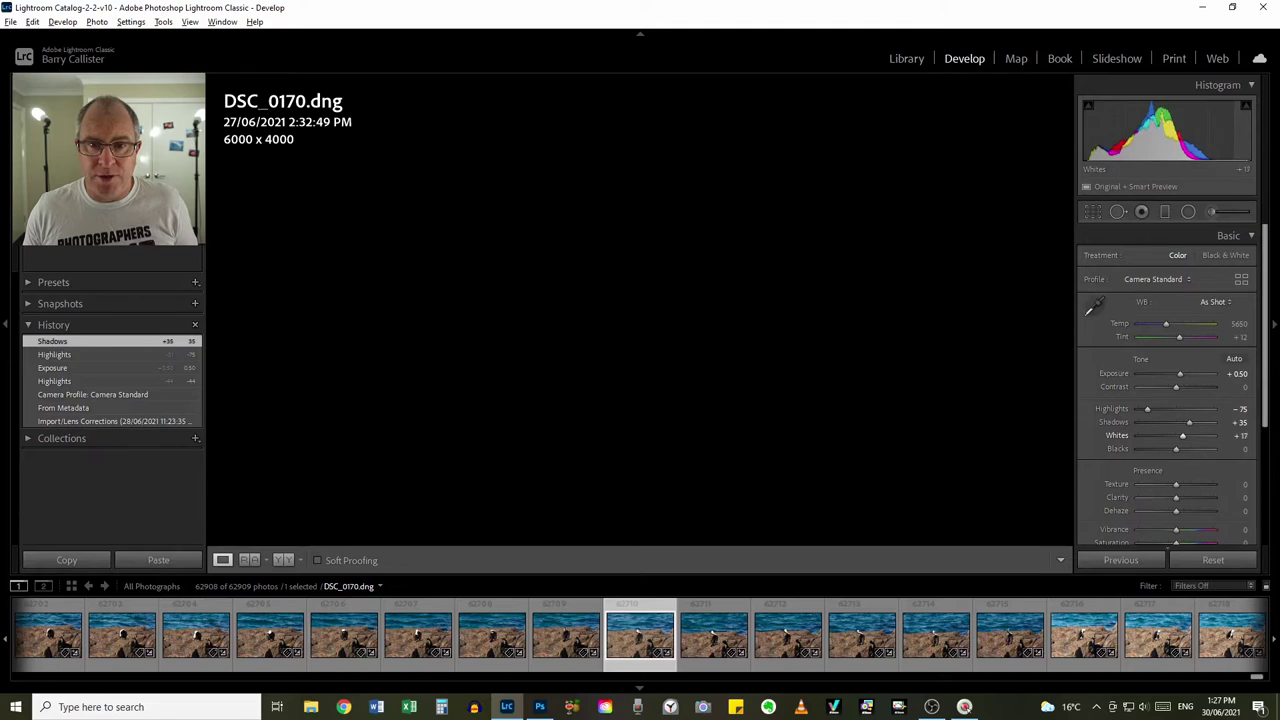
pyautogui.moveTo(1260, 436); pyautogui.dragTo(1243, 436)
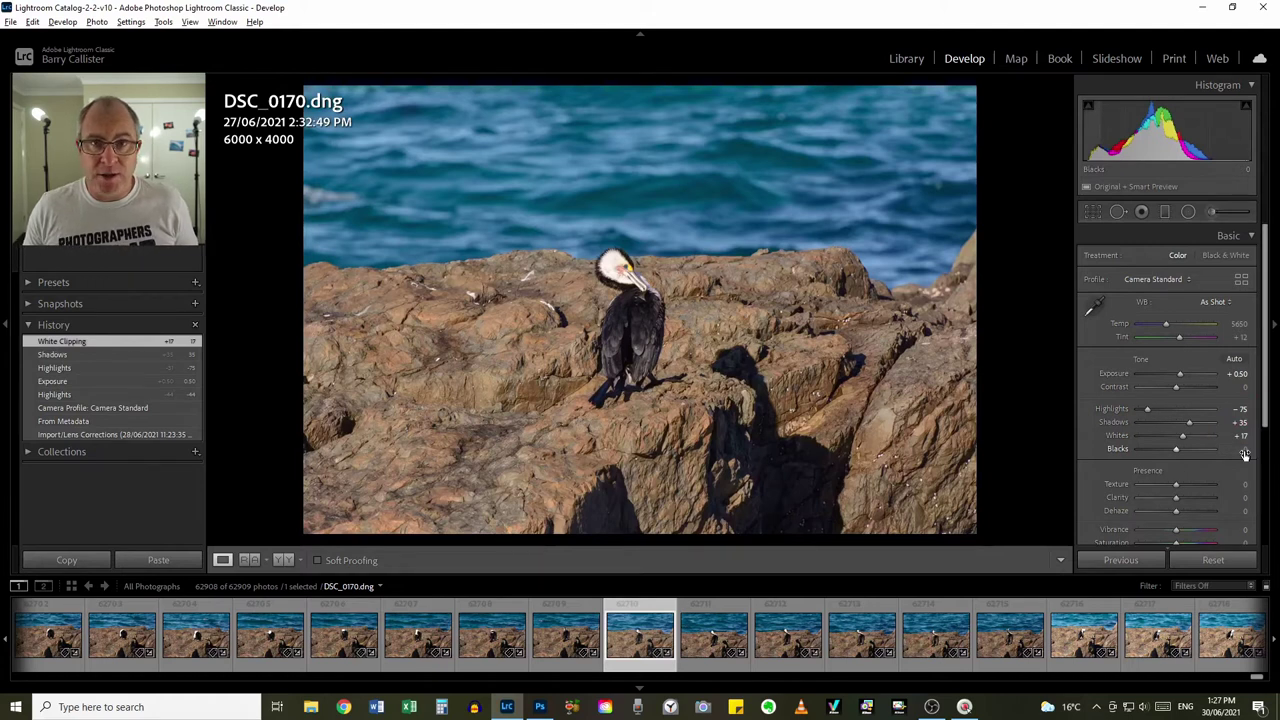
pyautogui.moveTo(1245, 454)
pyautogui.mouseDown()
pyautogui.moveTo(1205, 454)
pyautogui.moveTo(1223, 454)
pyautogui.mouseUp()
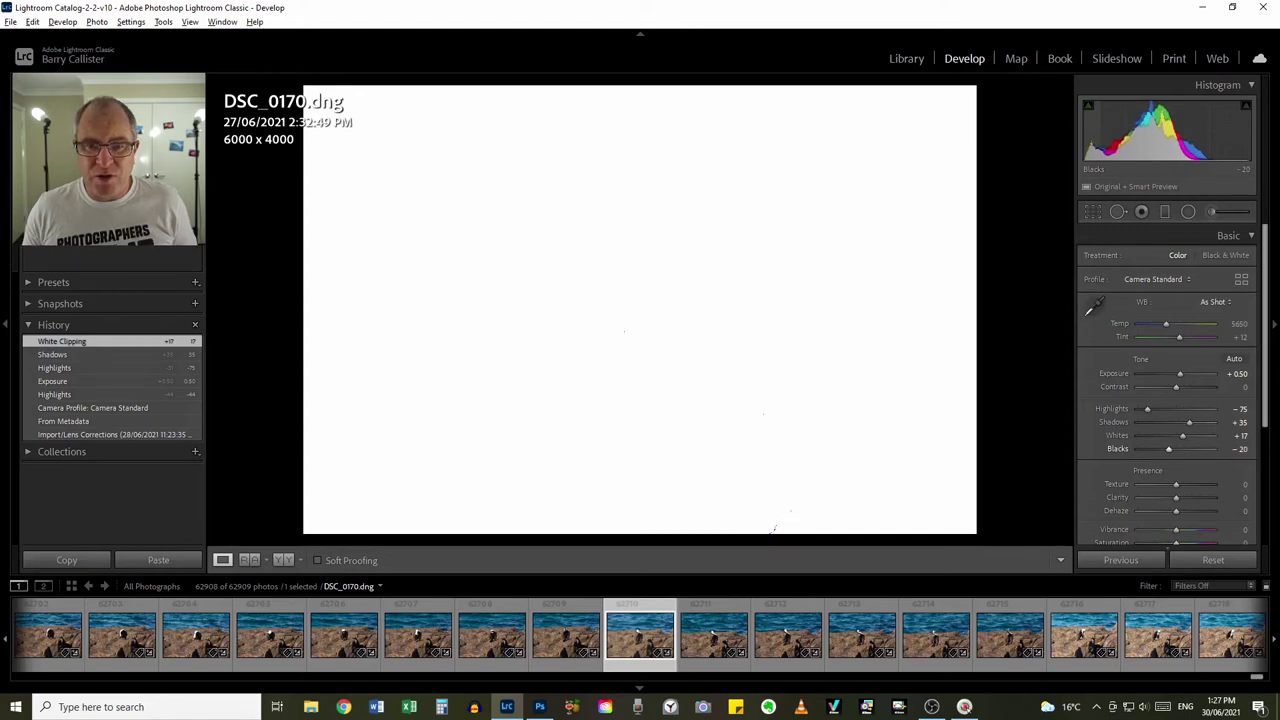
pyautogui.moveTo(1168, 448); pyautogui.dragTo(1168, 448)
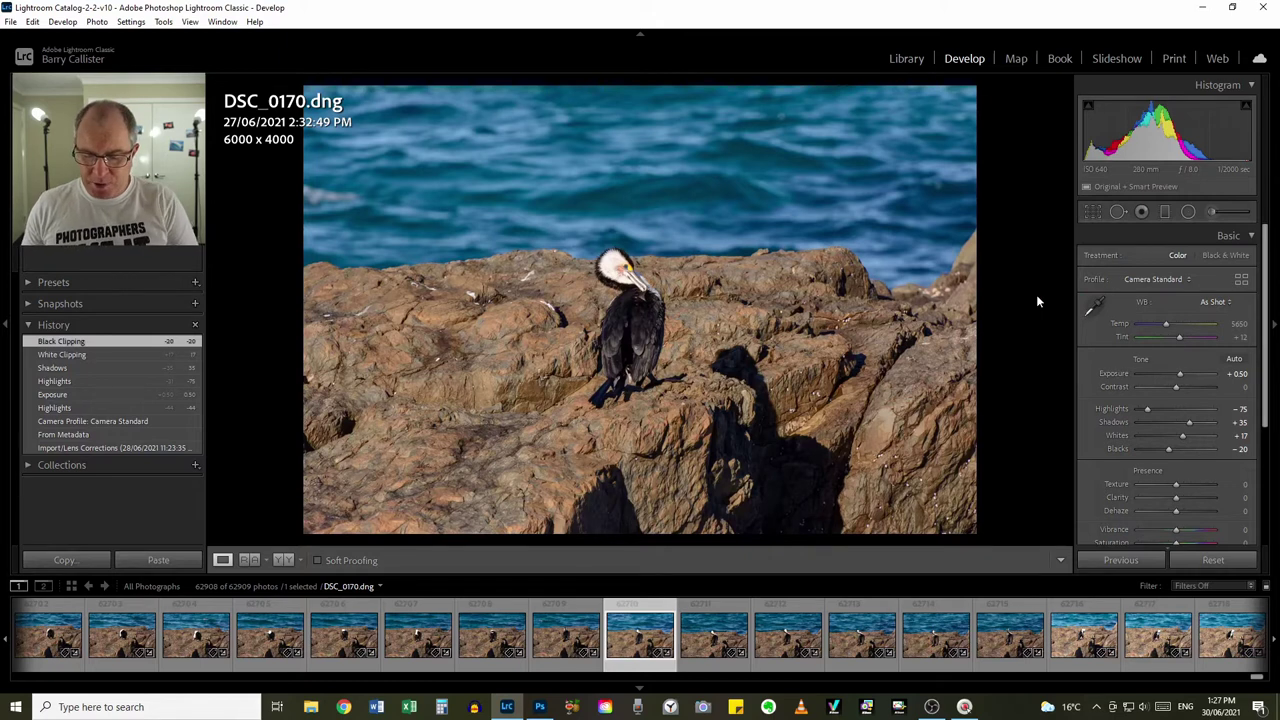
# Compare the before and after versions of the photo, examining the bird's white head and black feathers.
pyautogui.press('\\')
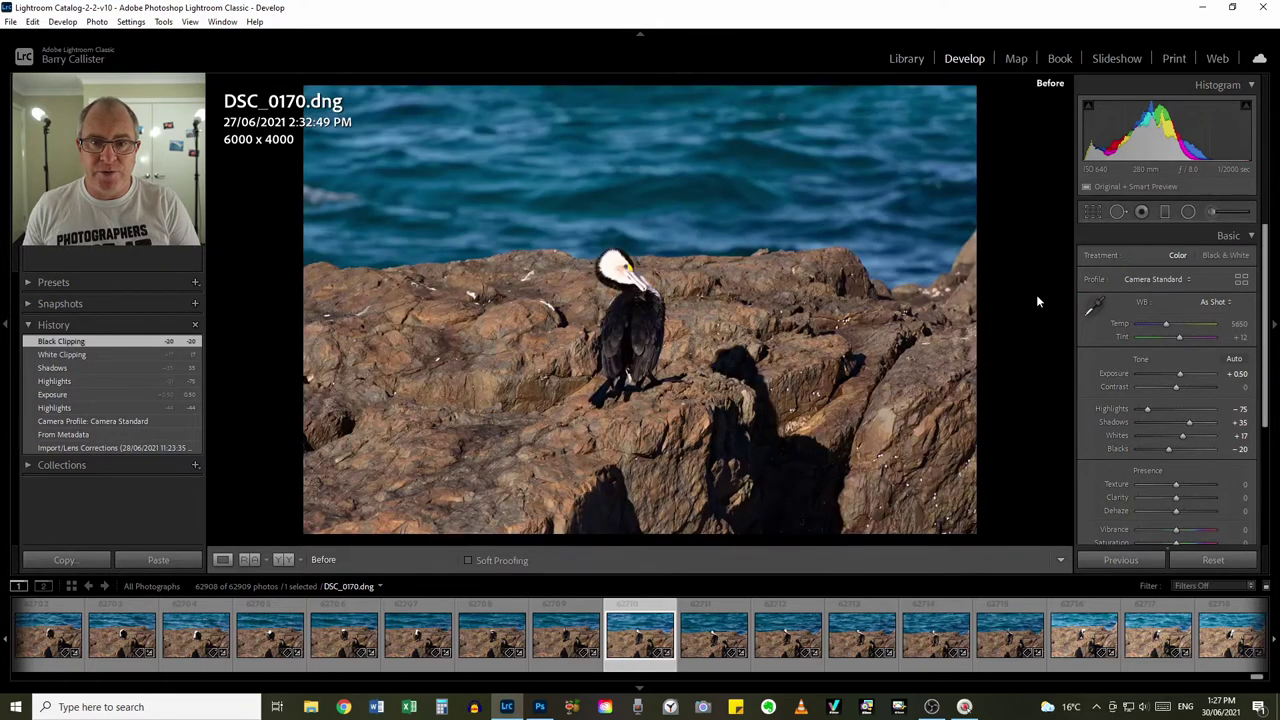
pyautogui.press('\\')
pyautogui.press('\\')
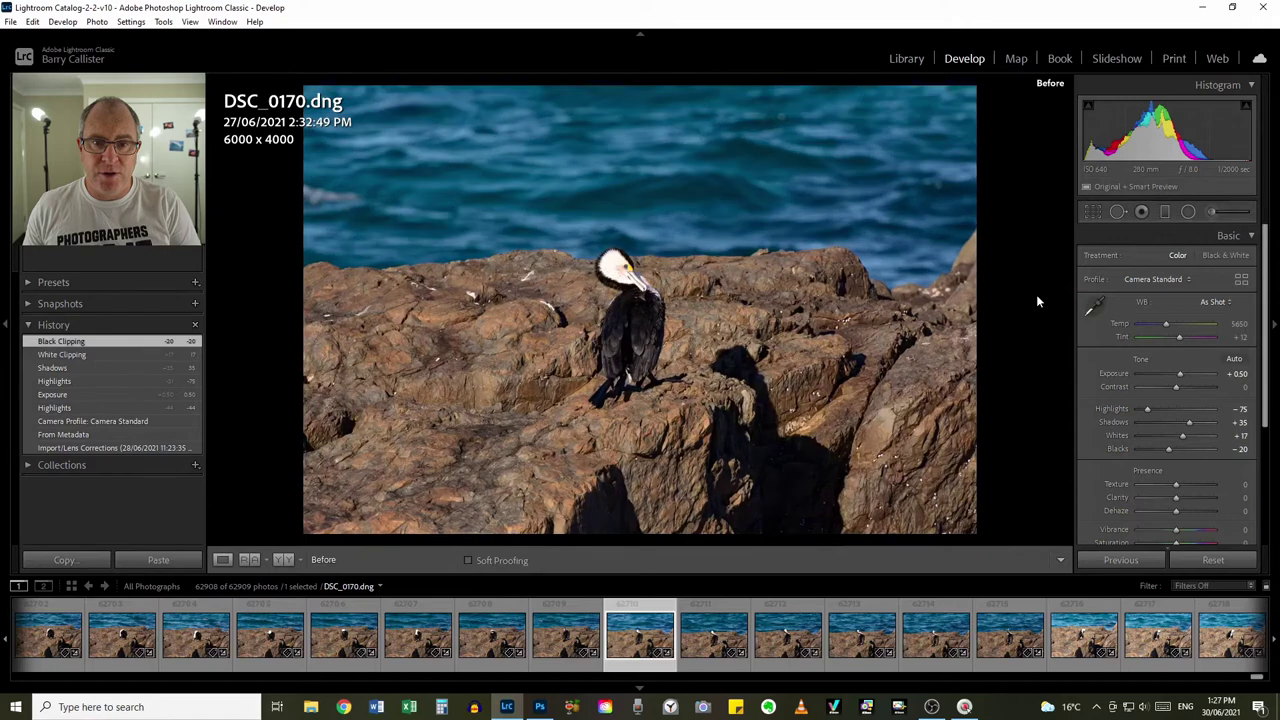
pyautogui.press('\\')
pyautogui.press('\\')
pyautogui.press('\\')
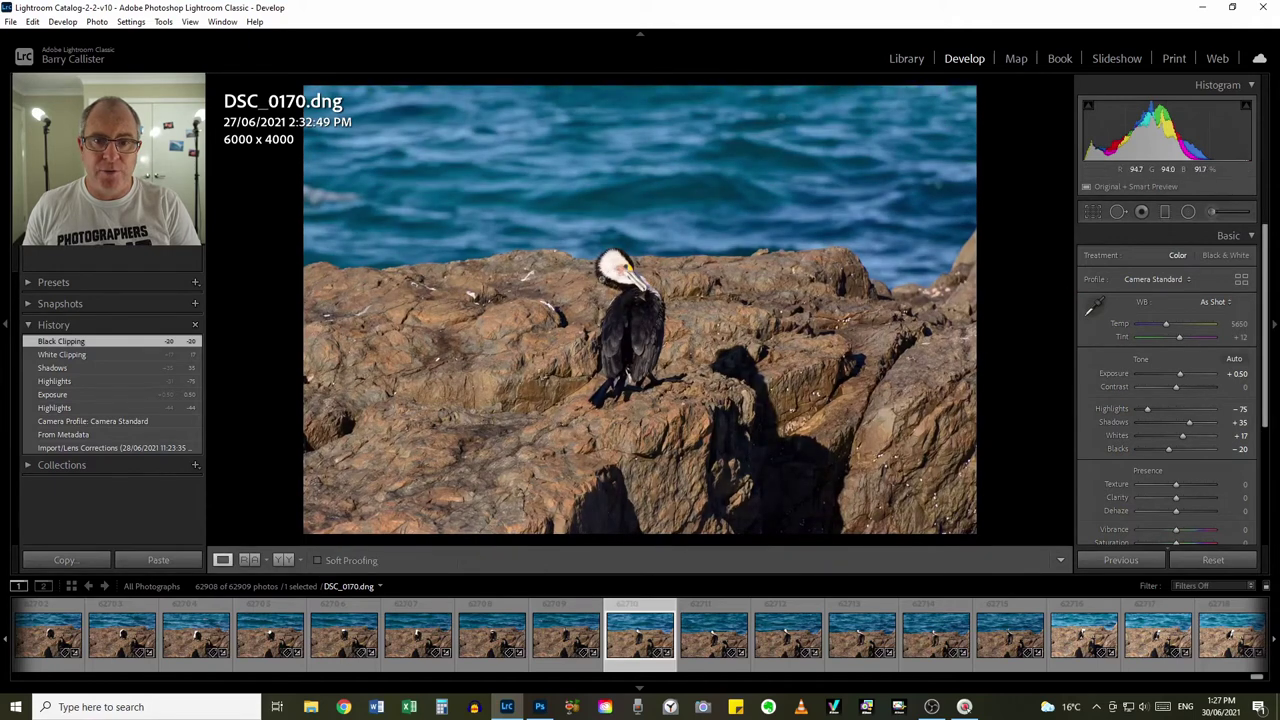
pyautogui.press('\\')
pyautogui.press('\\')
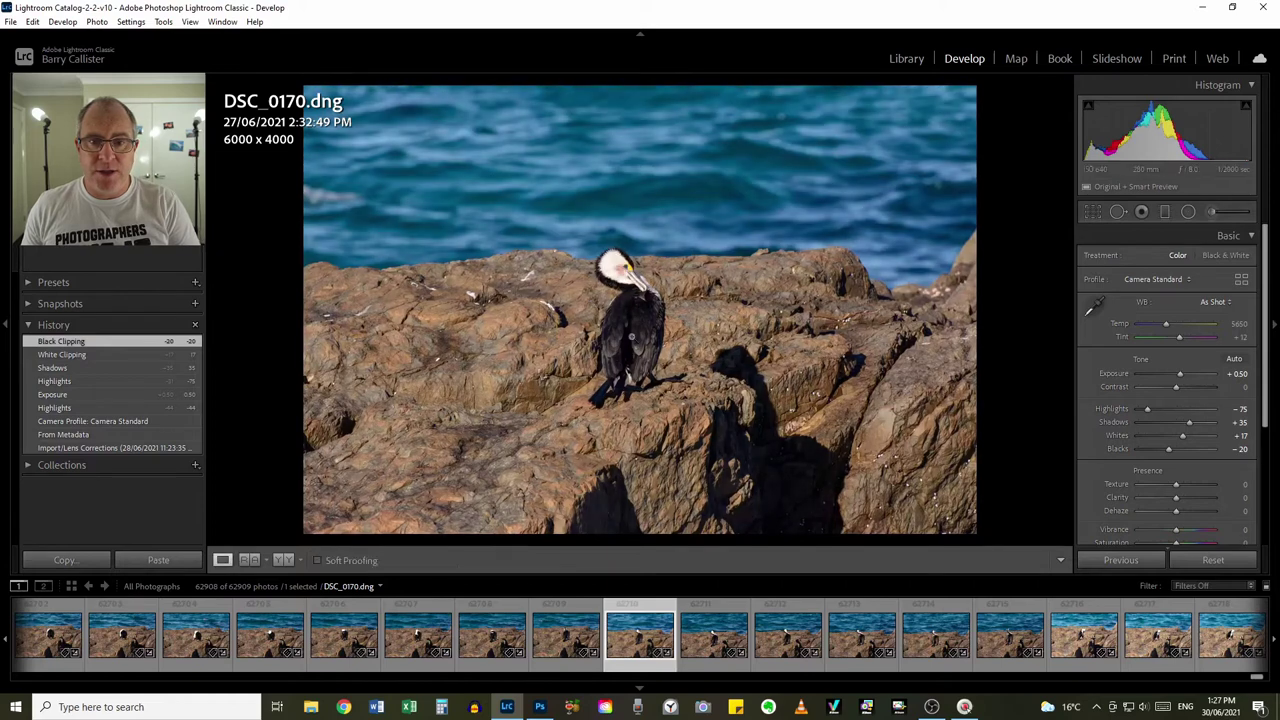
pyautogui.press('\\')
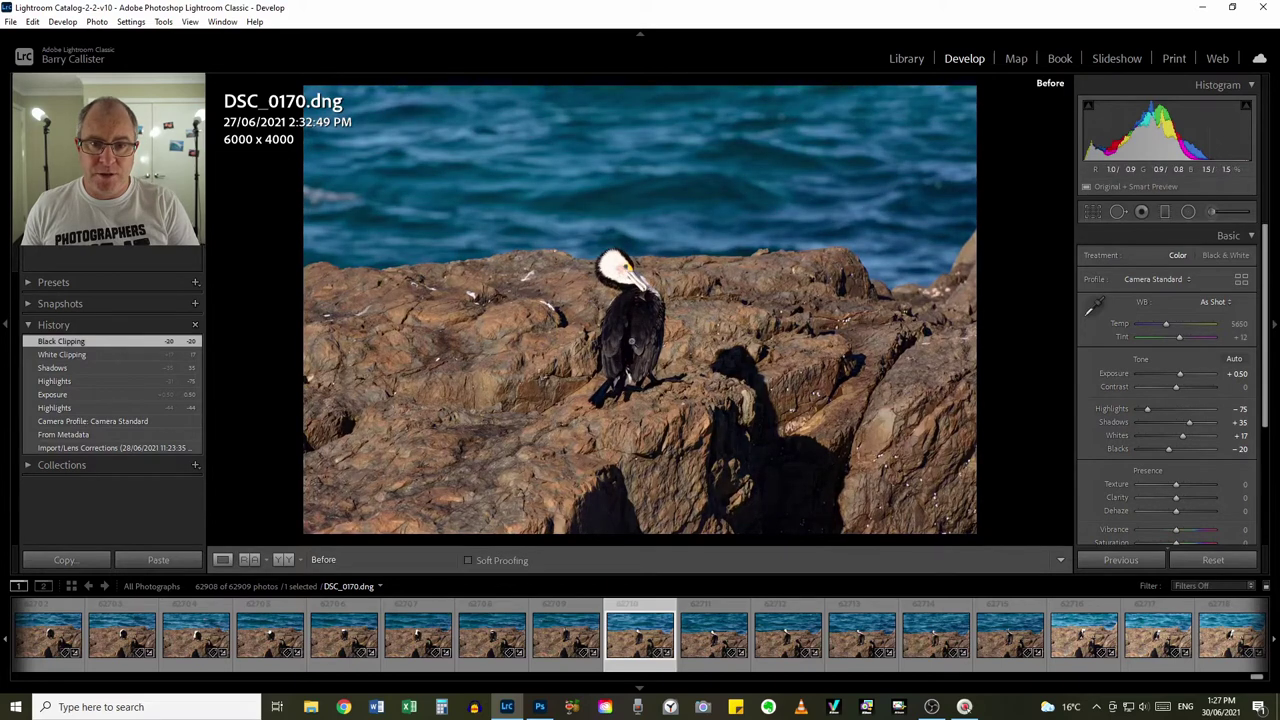
pyautogui.press('\\')
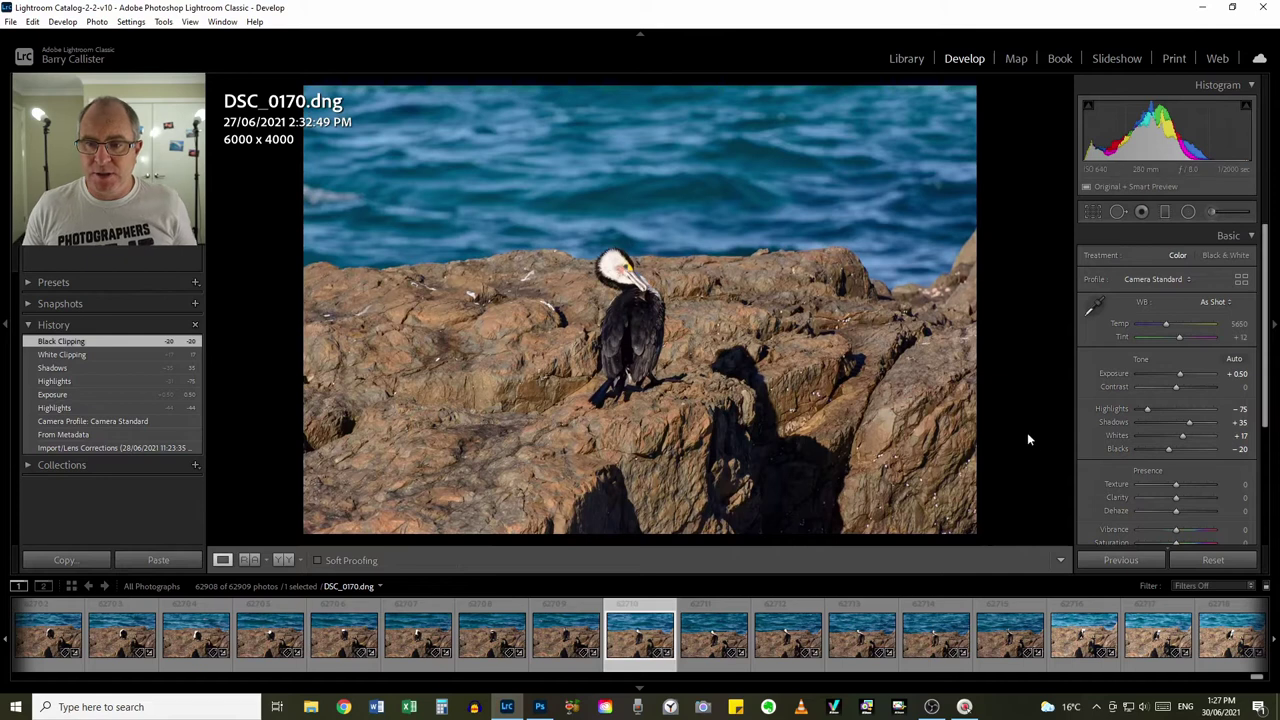
# Raise Texture to +11 after trying the maximum, and compare the photo with its pre-Texture state in the edit history.
pyautogui.scroll(-1, 1180, 405)
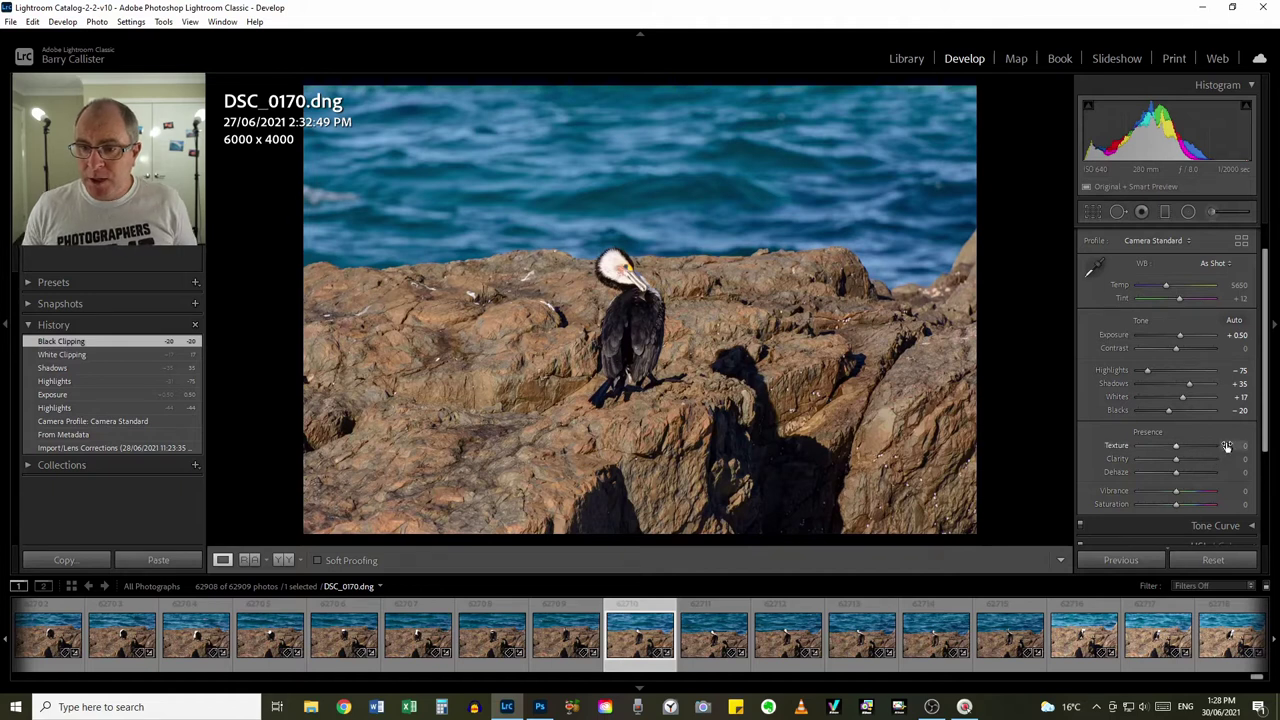
pyautogui.moveTo(1240, 445); pyautogui.dragTo(1278, 445)
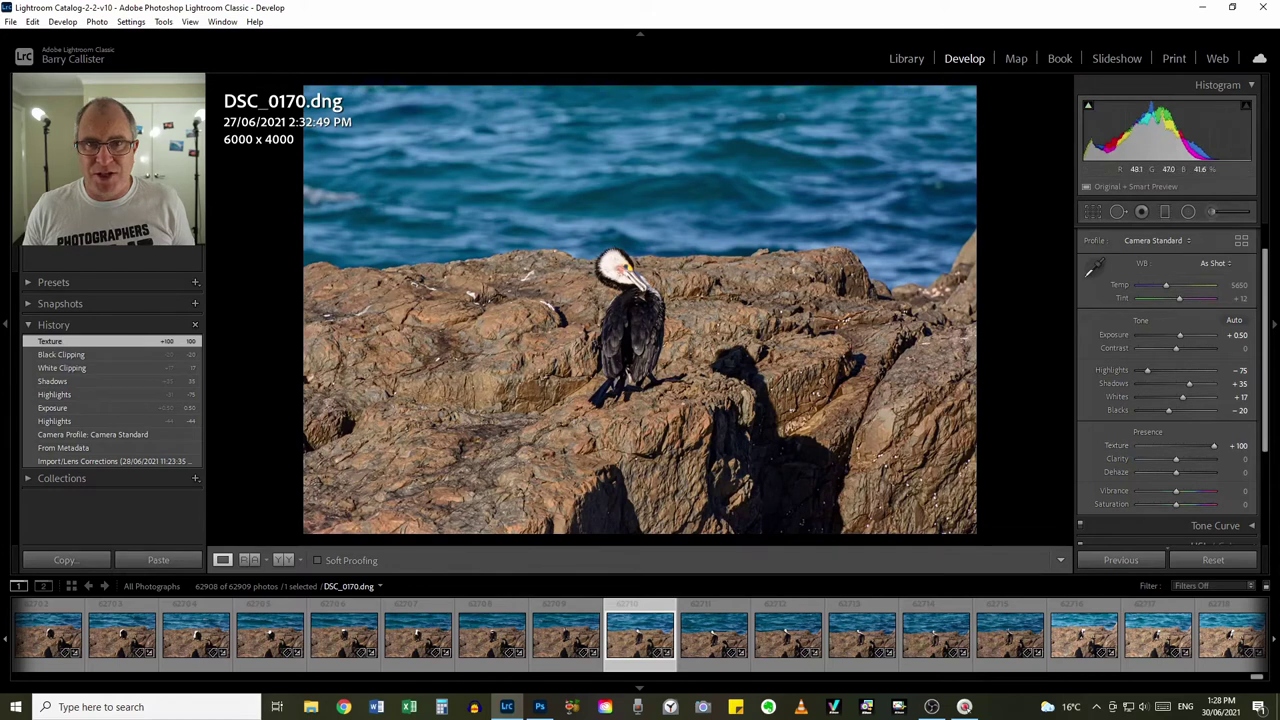
pyautogui.moveTo(1236, 450); pyautogui.dragTo(1172, 450)
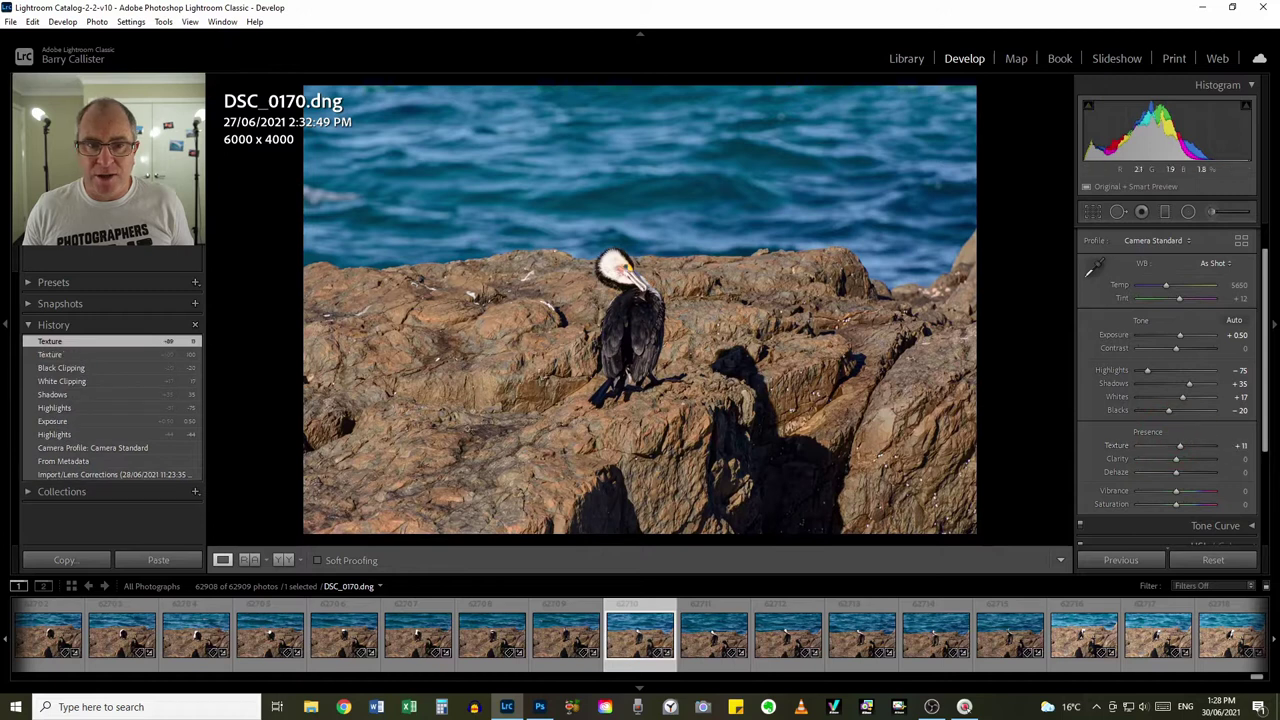
pyautogui.click(87, 368)
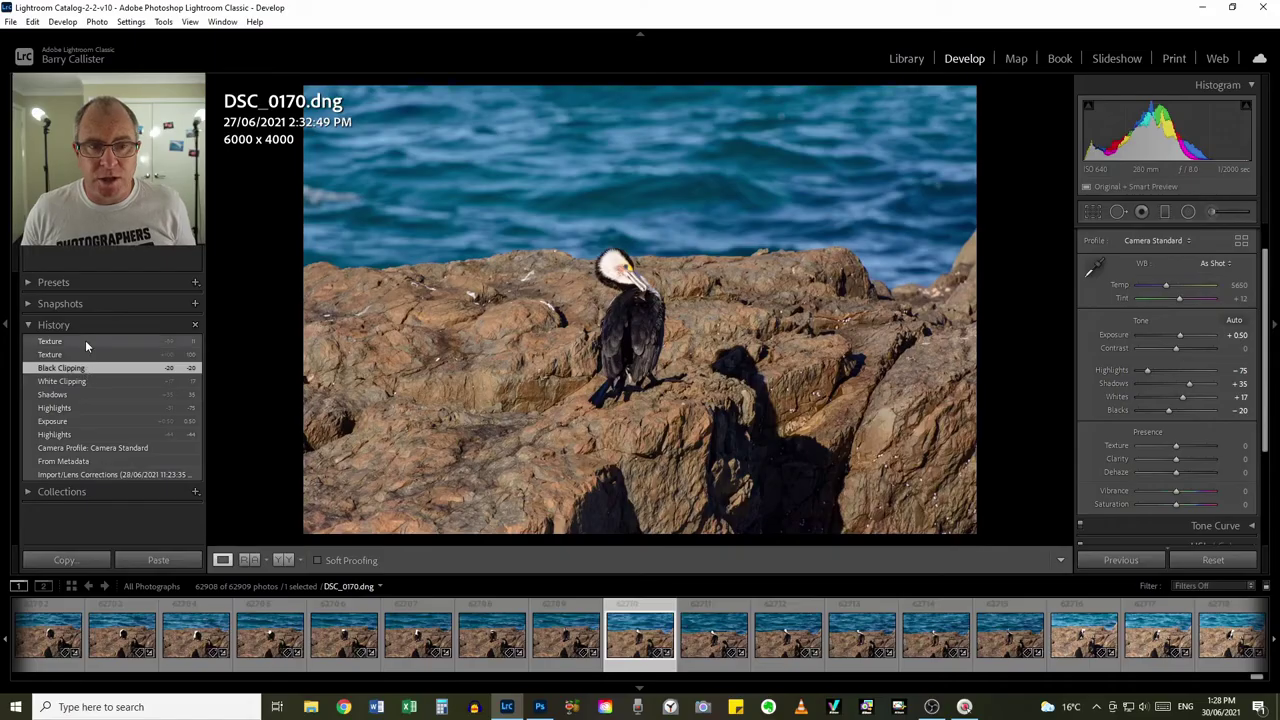
pyautogui.click(85, 341)
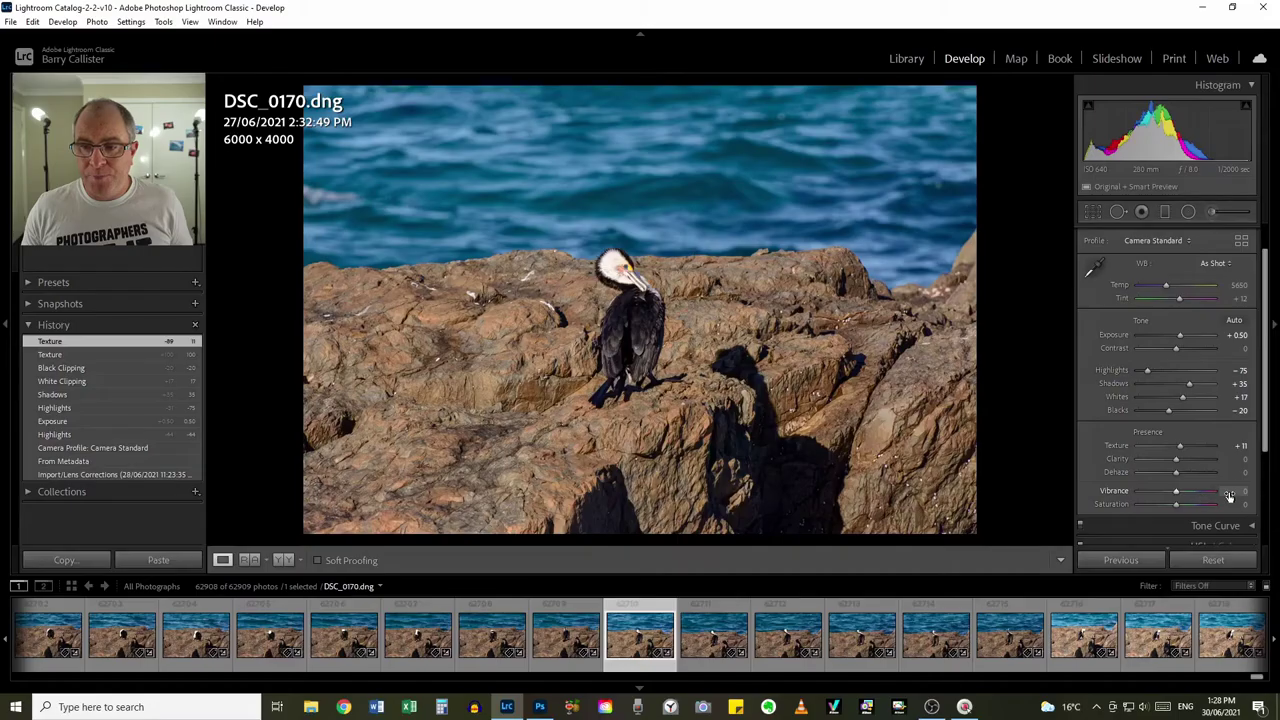
# Set Vibrance to +10 and compare the photo with the previous edit history state.
pyautogui.click(1229, 494)
pyautogui.write('5')
pyautogui.press('Return')
pyautogui.press('Up')
pyautogui.press('Up')
pyautogui.press('Down')
pyautogui.press('Down')
pyautogui.press('Down')
pyautogui.press('Down')
pyautogui.press('Down')
pyautogui.press('Down')
pyautogui.press('Down')
pyautogui.press('Down')
pyautogui.press('Up')
pyautogui.press('Up')
pyautogui.press('Up')
pyautogui.press('Up')
pyautogui.press('Up')
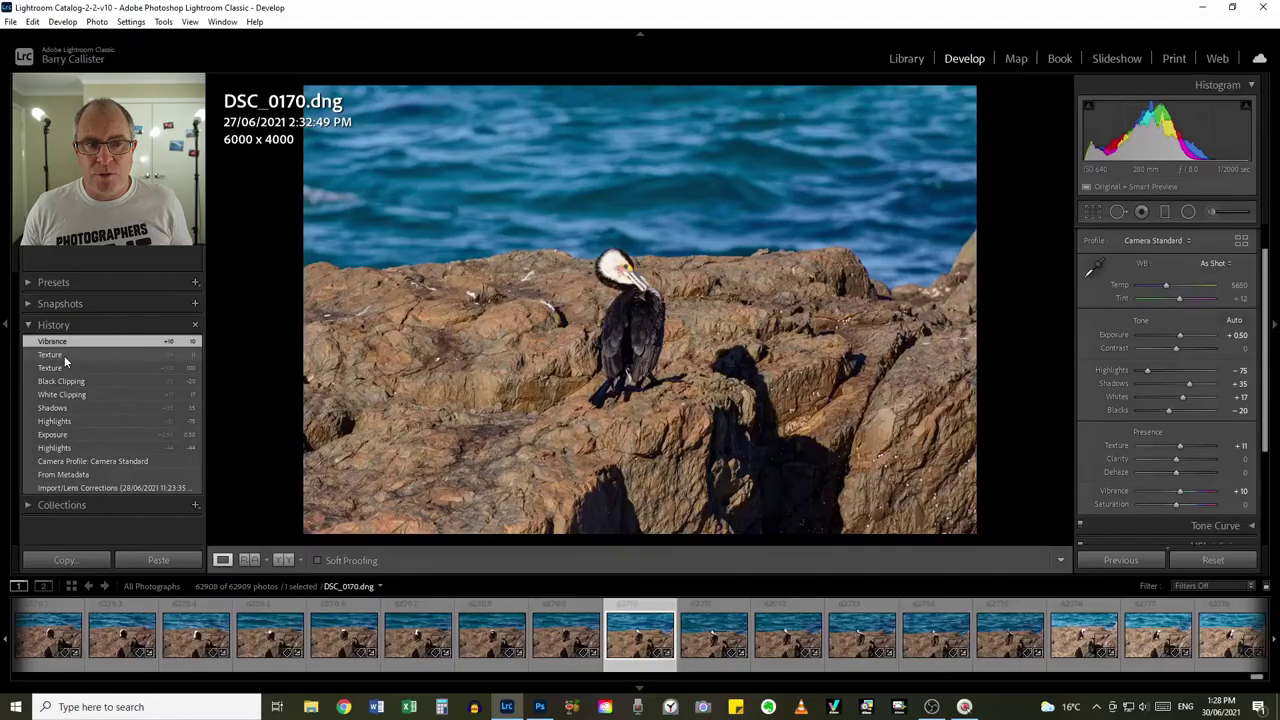
pyautogui.click(64, 355)
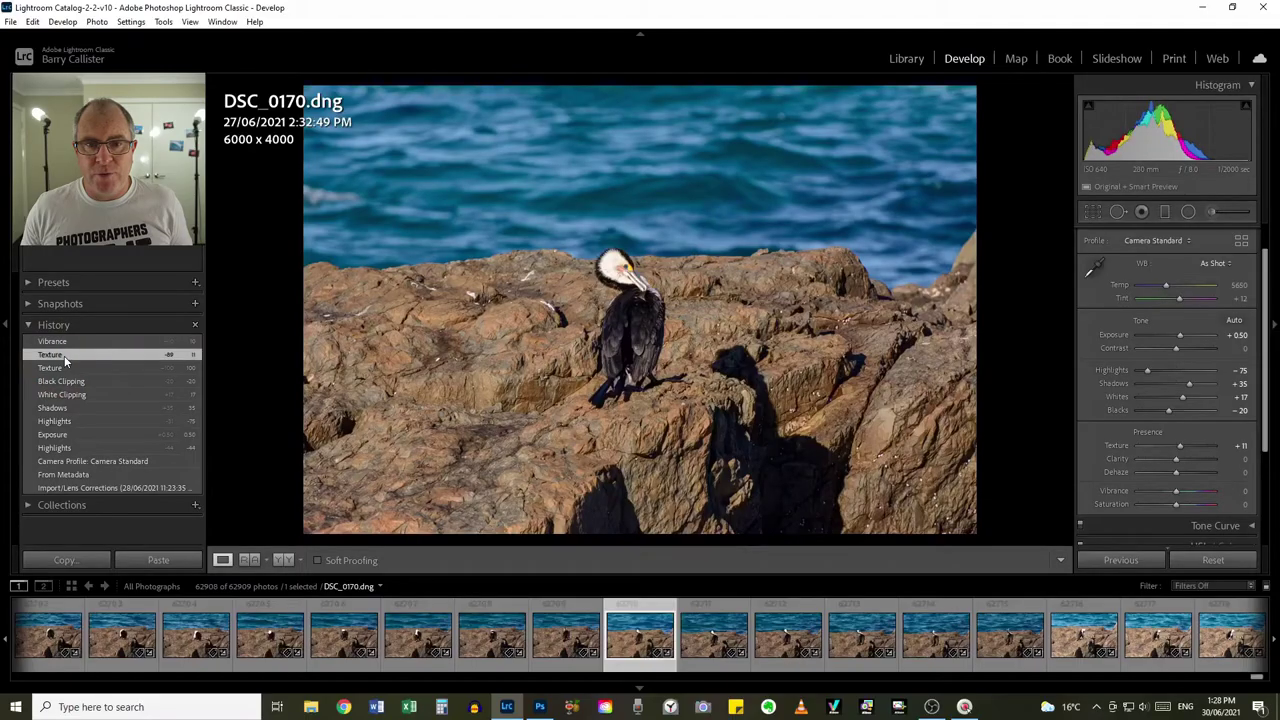
pyautogui.click(59, 342)
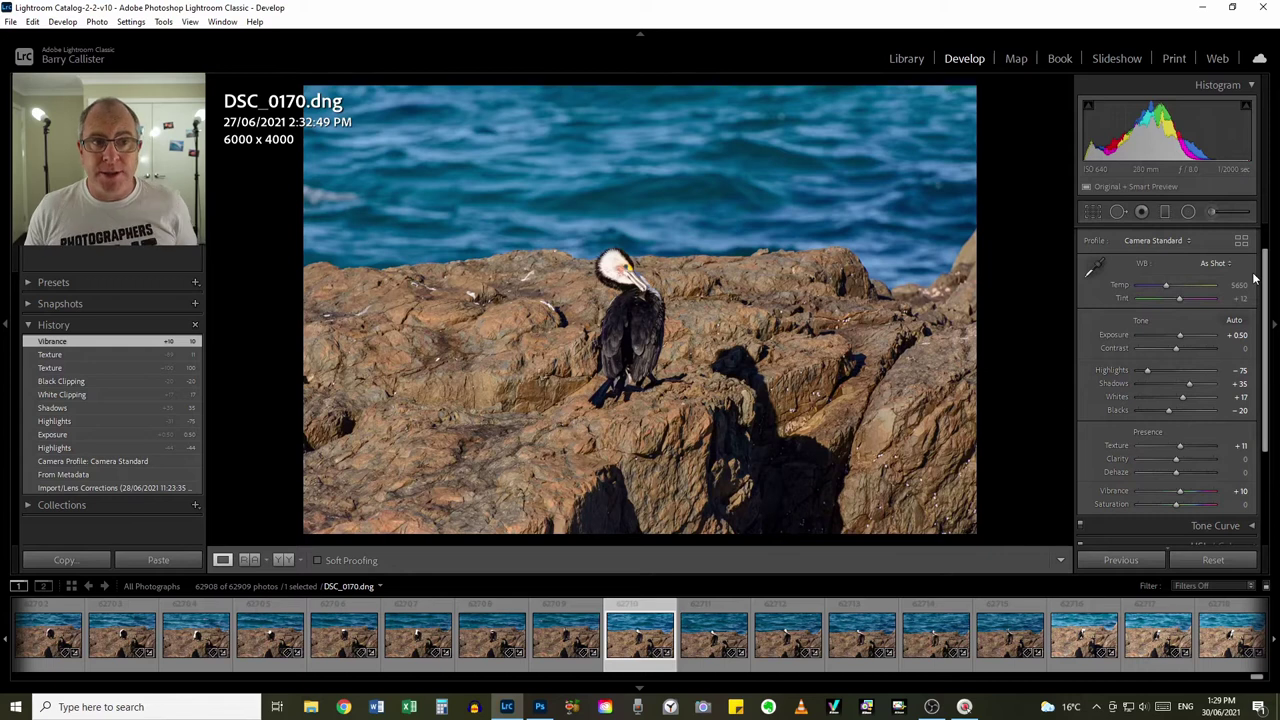
pyautogui.scroll(-3, 1218, 437)
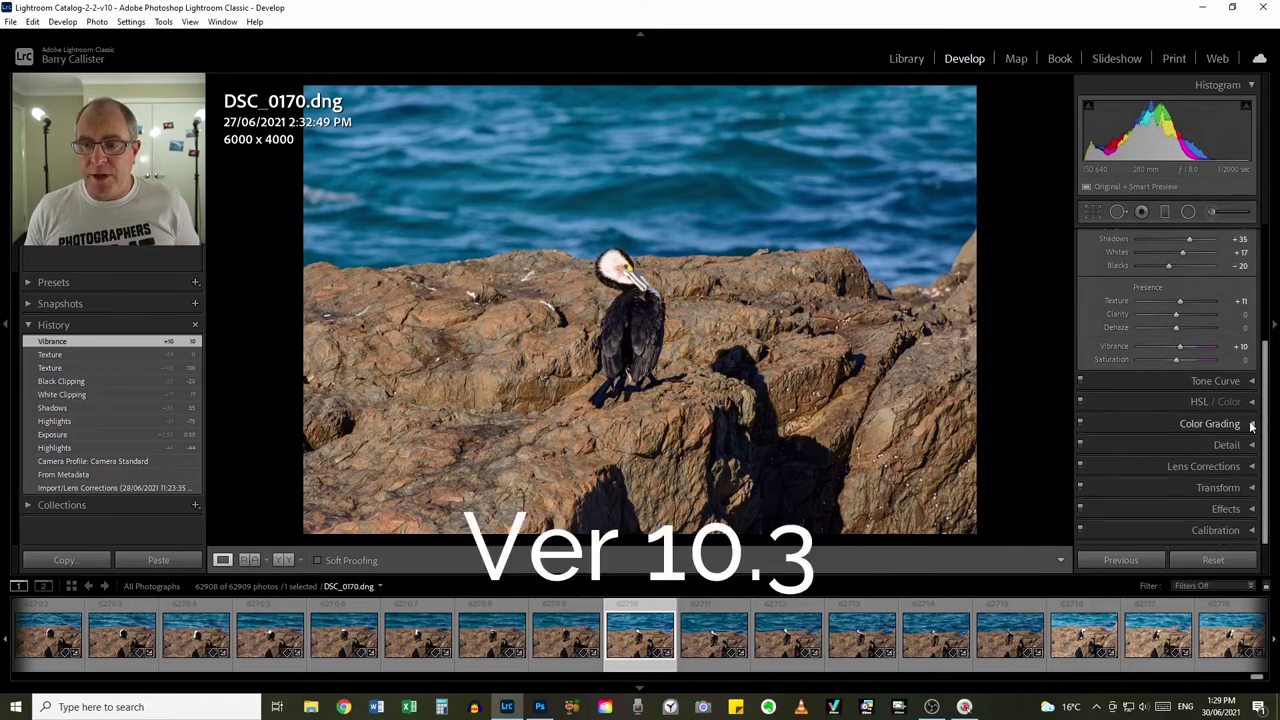
pyautogui.click(1212, 425)
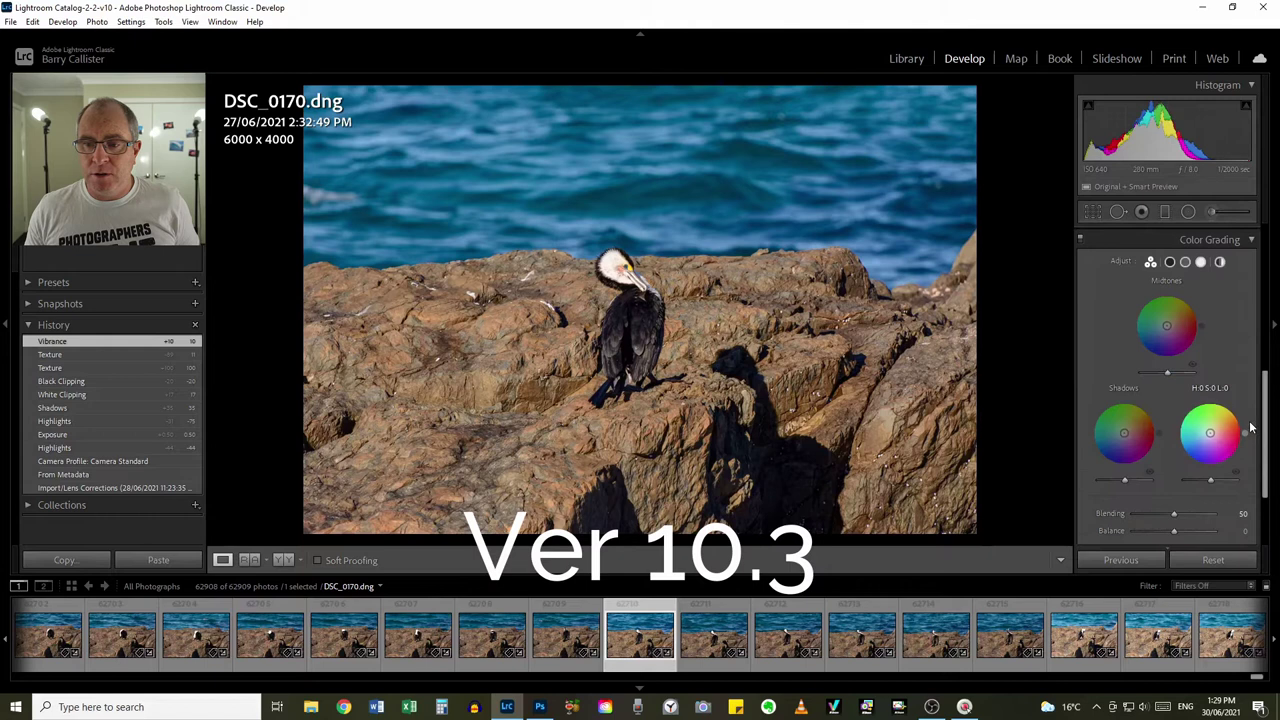
pyautogui.click(1253, 243)
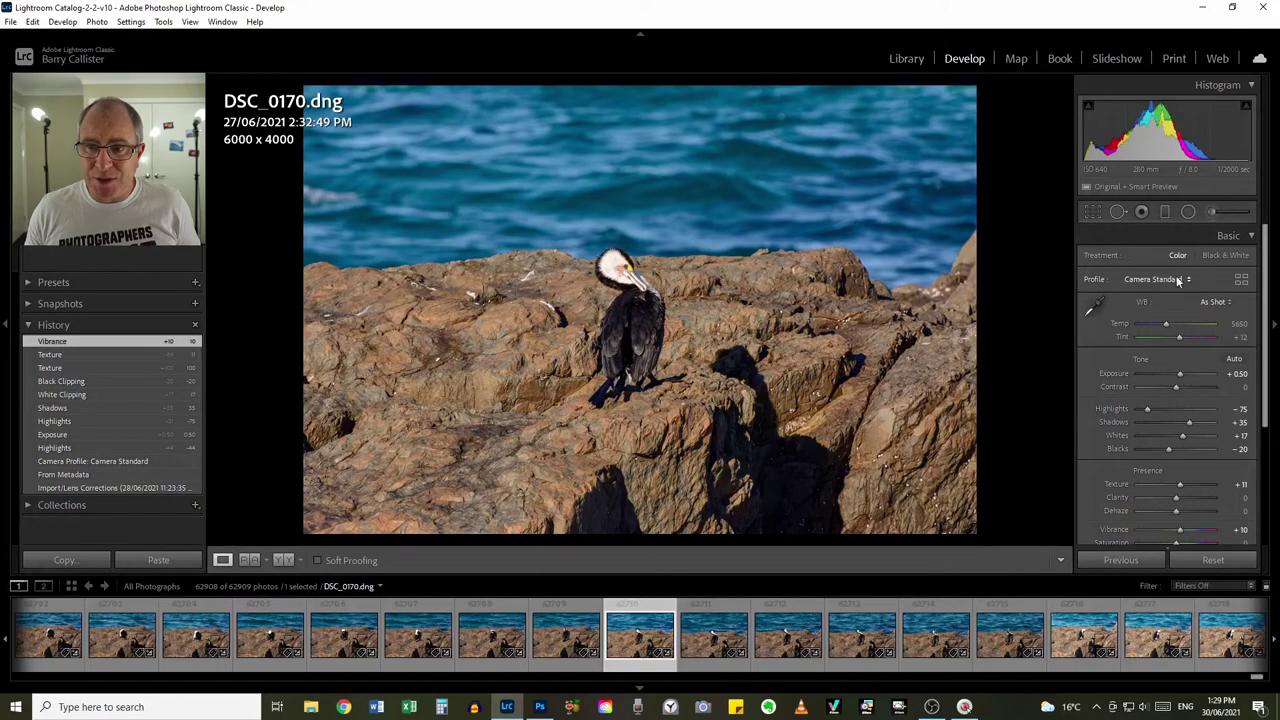
# Set a custom white balance by sampling the white feathers on the bird's head as the neutral target.
pyautogui.click(1093, 308)
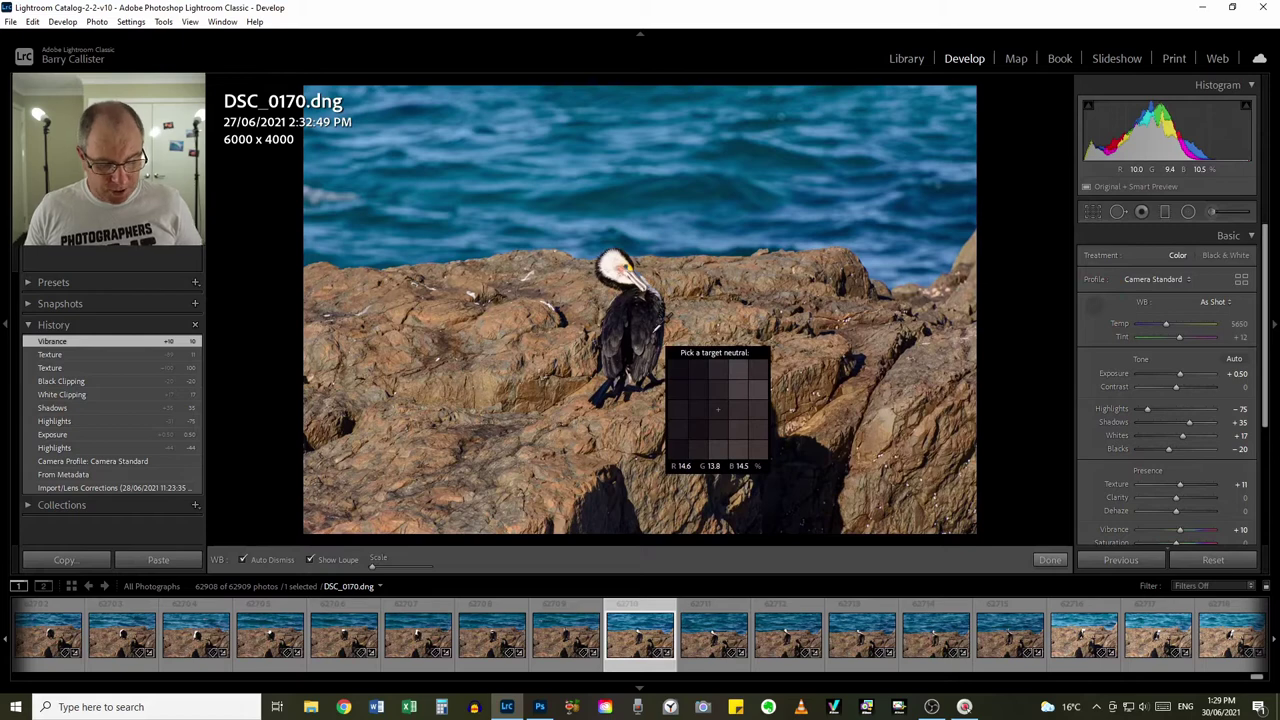
pyautogui.press('z')
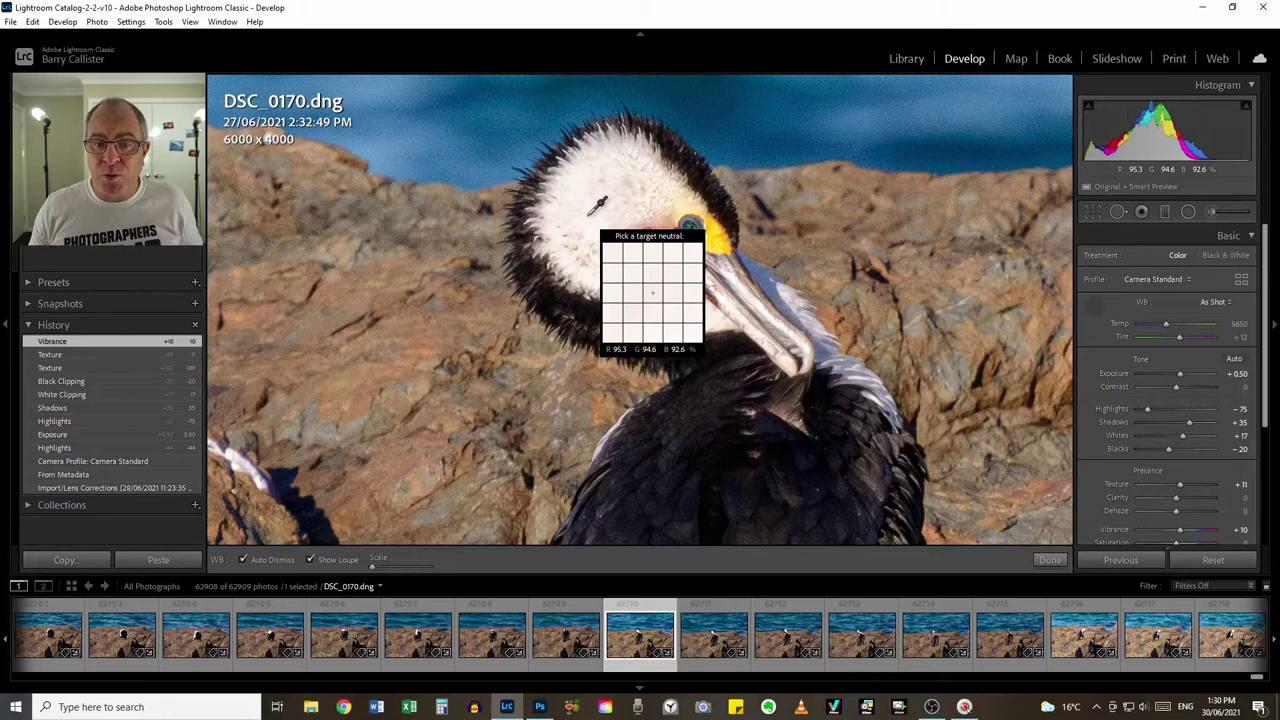
pyautogui.click(717, 318)
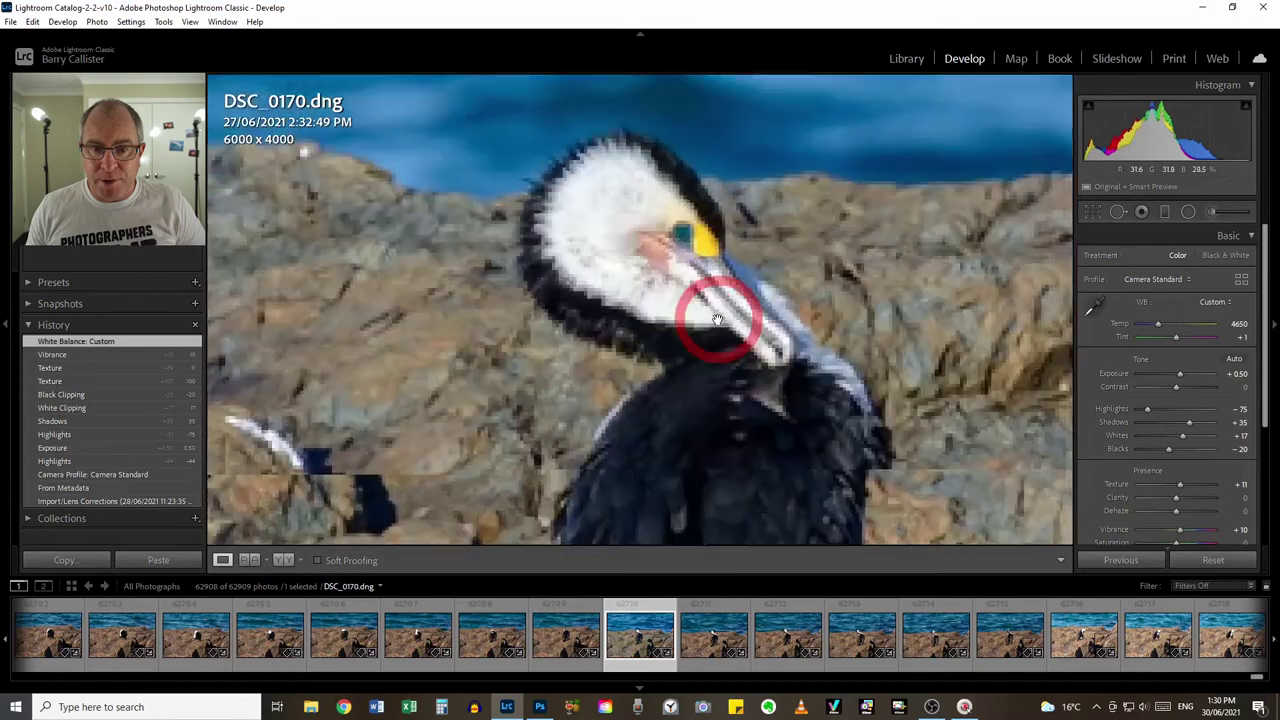
# Examine the bird's dark wing and tail feathers up close for a color cast from the white balance.
pyautogui.click(714, 390)
pyautogui.click(714, 294)
pyautogui.moveTo(714, 294); pyautogui.dragTo(649, 349)
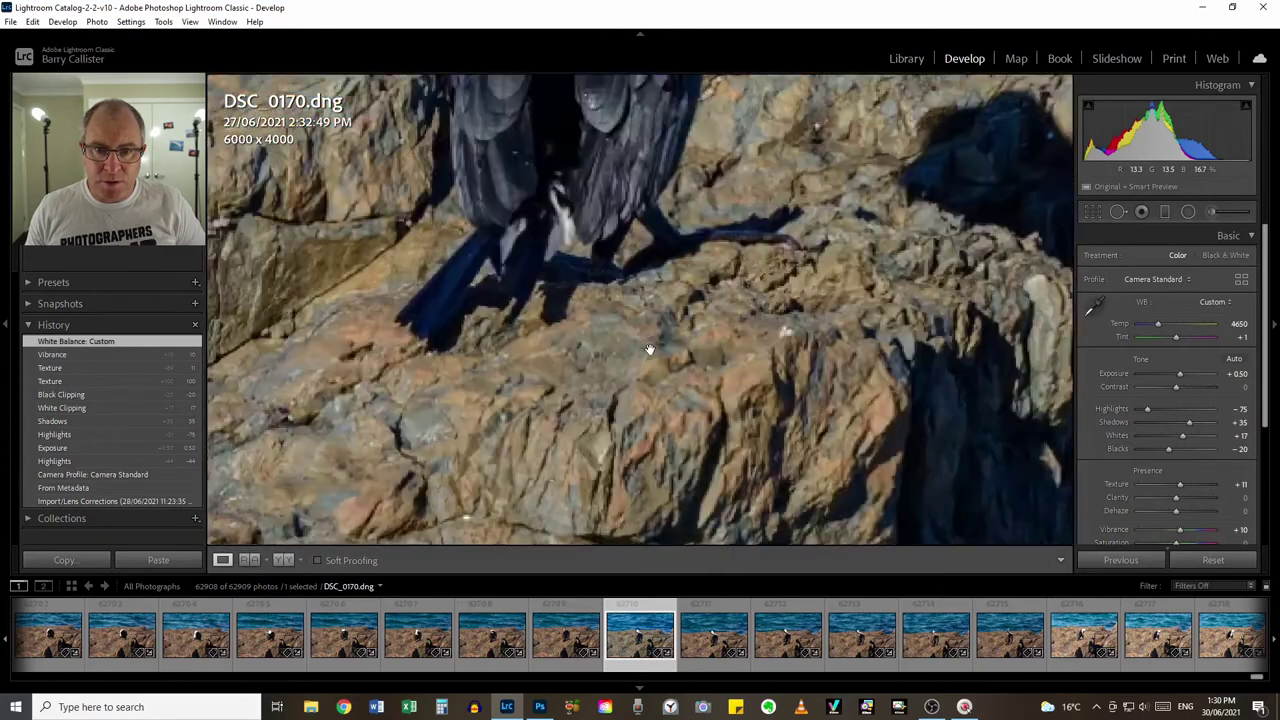
pyautogui.moveTo(560, 193); pyautogui.dragTo(689, 409)
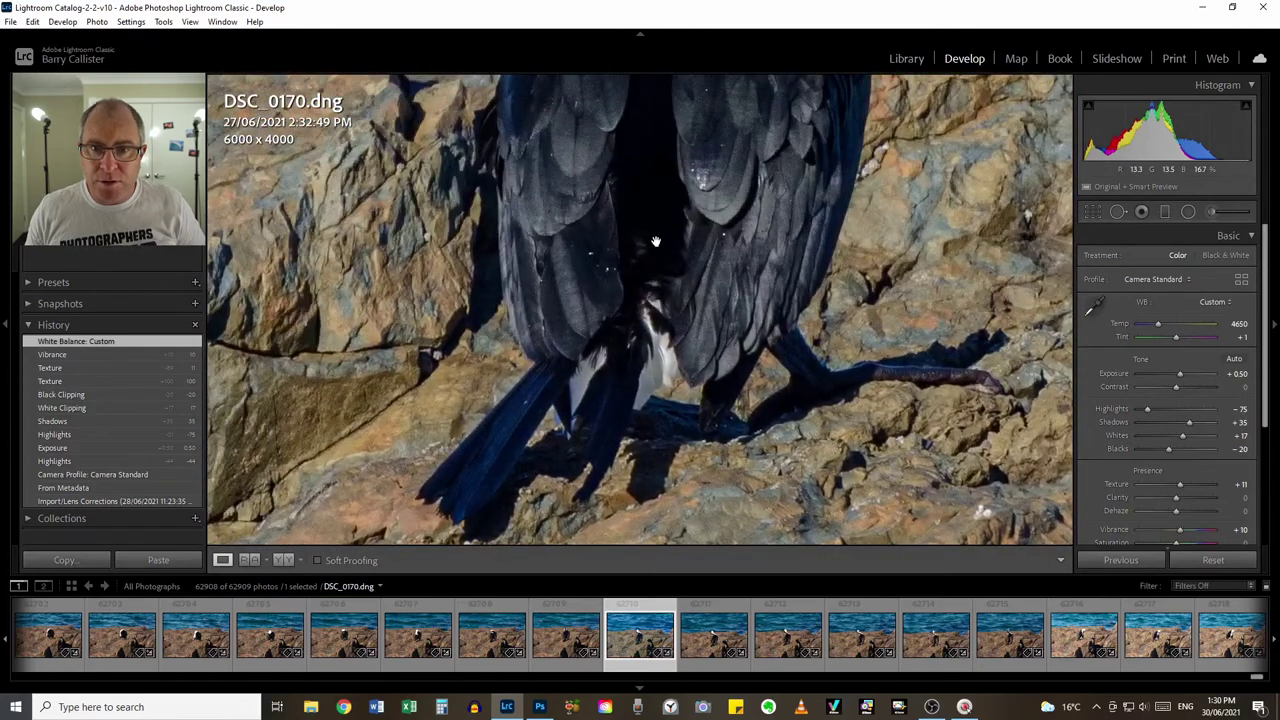
pyautogui.moveTo(655, 241); pyautogui.dragTo(671, 400)
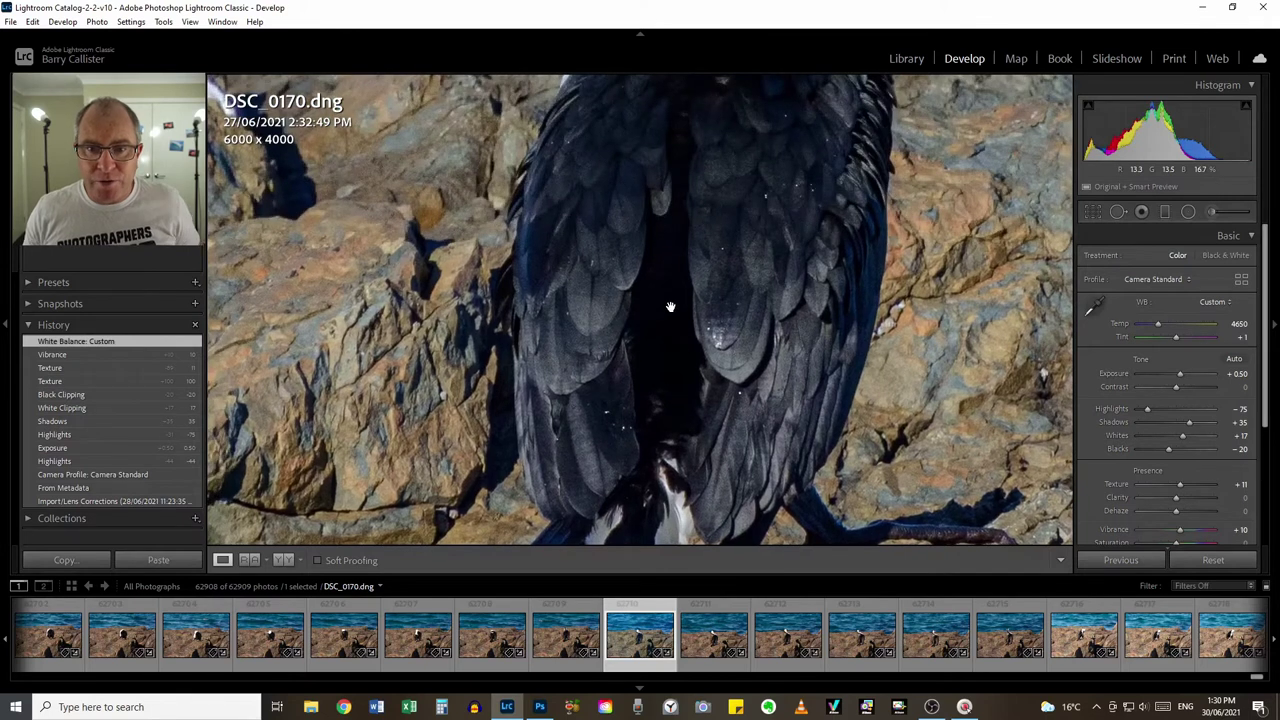
pyautogui.click(1095, 304)
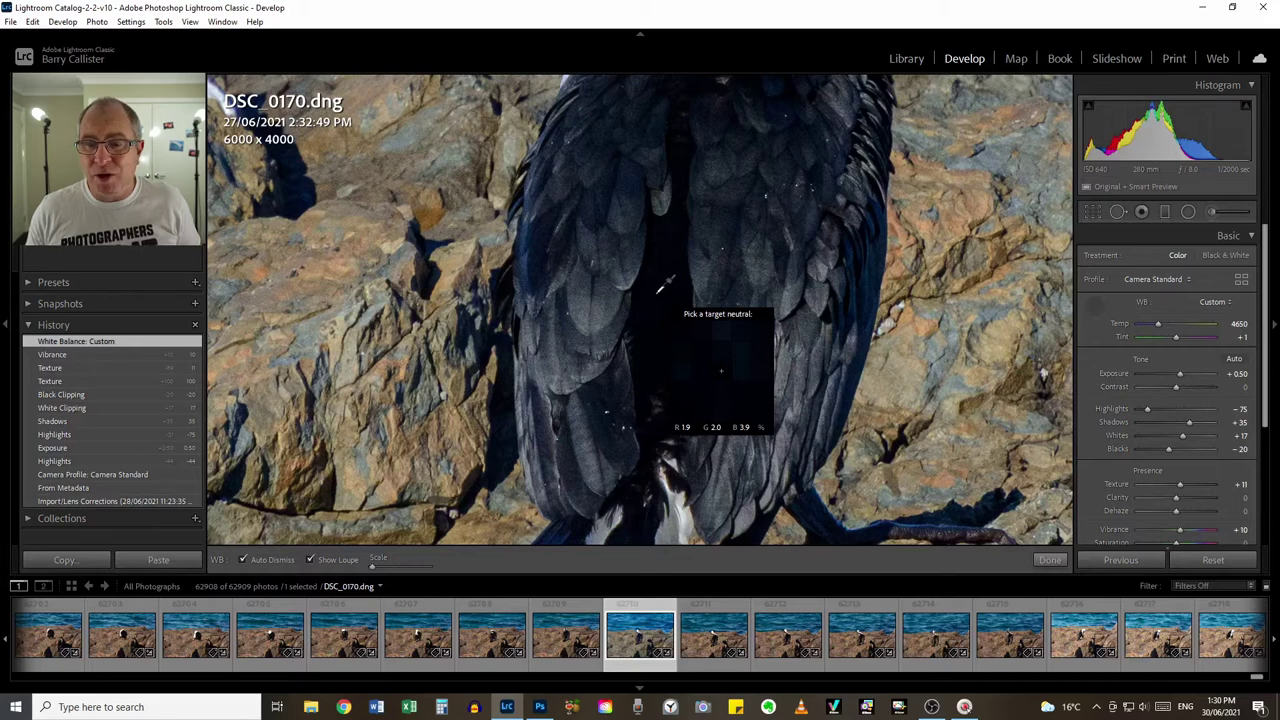
pyautogui.click(1095, 306)
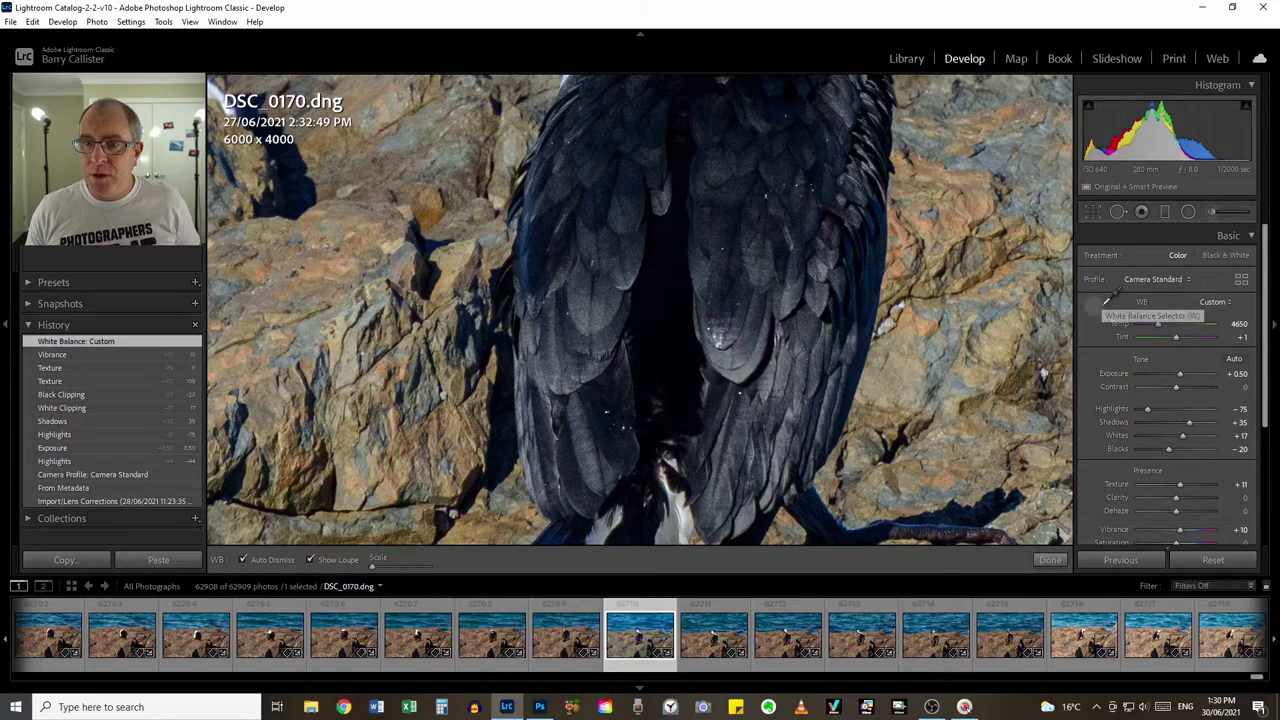
# Tint only the shadows toward yellow in Color Grading, with Hue 51 and Saturation 15.
pyautogui.click(1252, 236)
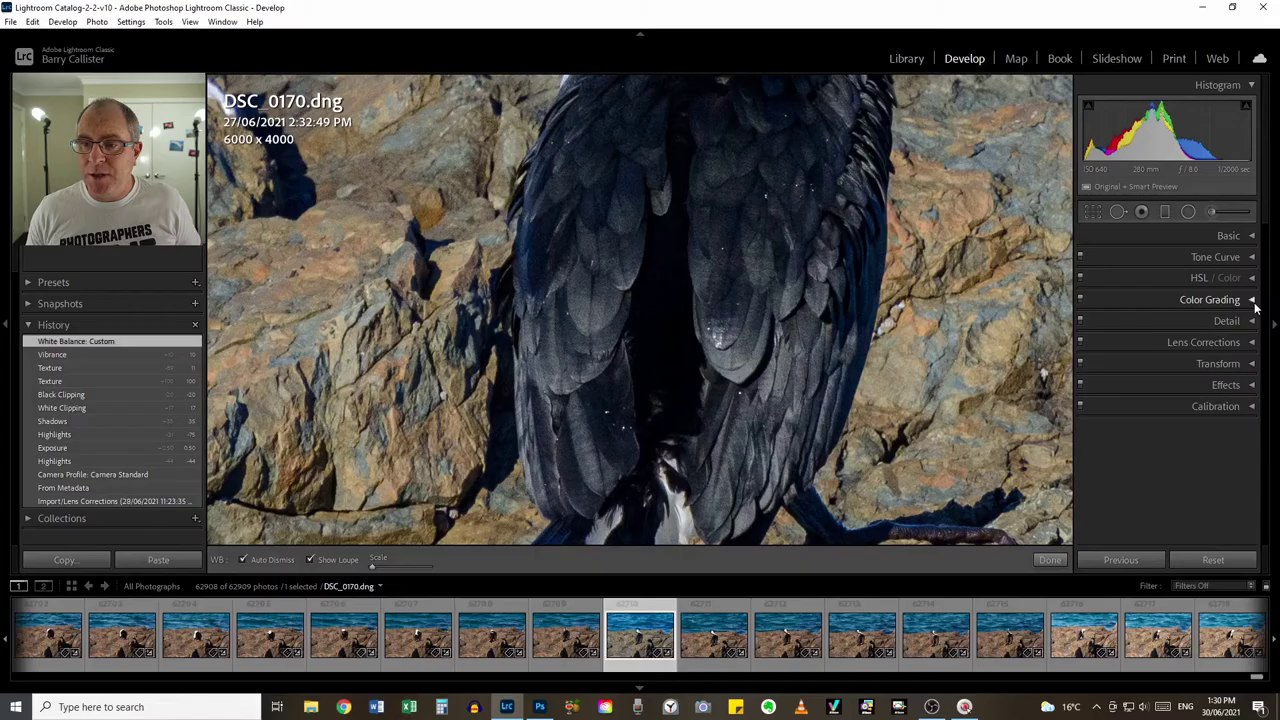
pyautogui.click(1245, 300)
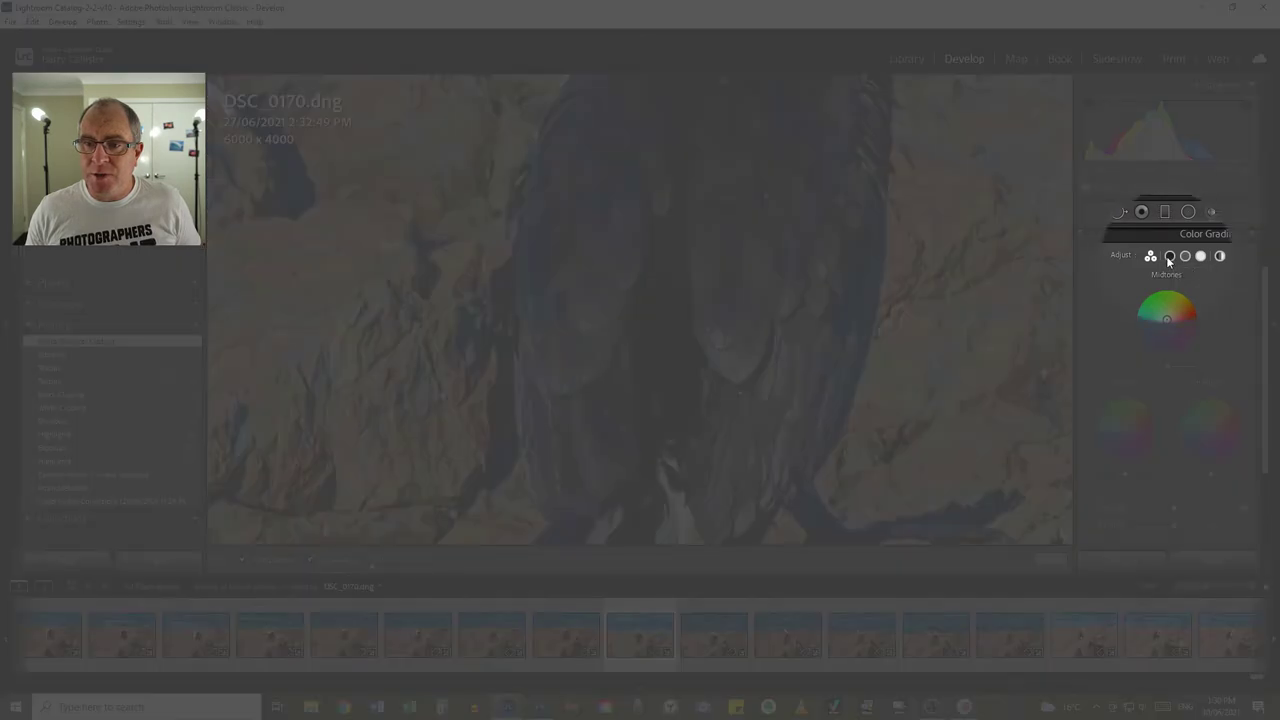
pyautogui.click(1169, 257)
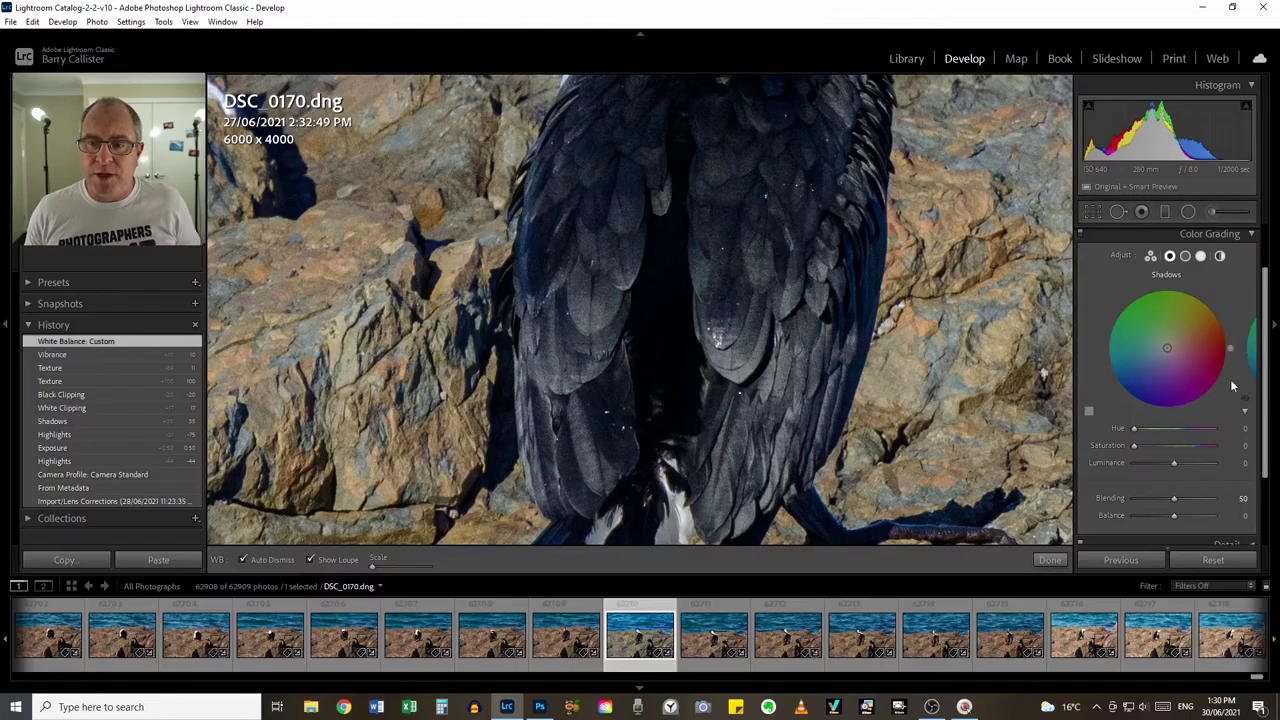
pyautogui.click(1171, 354)
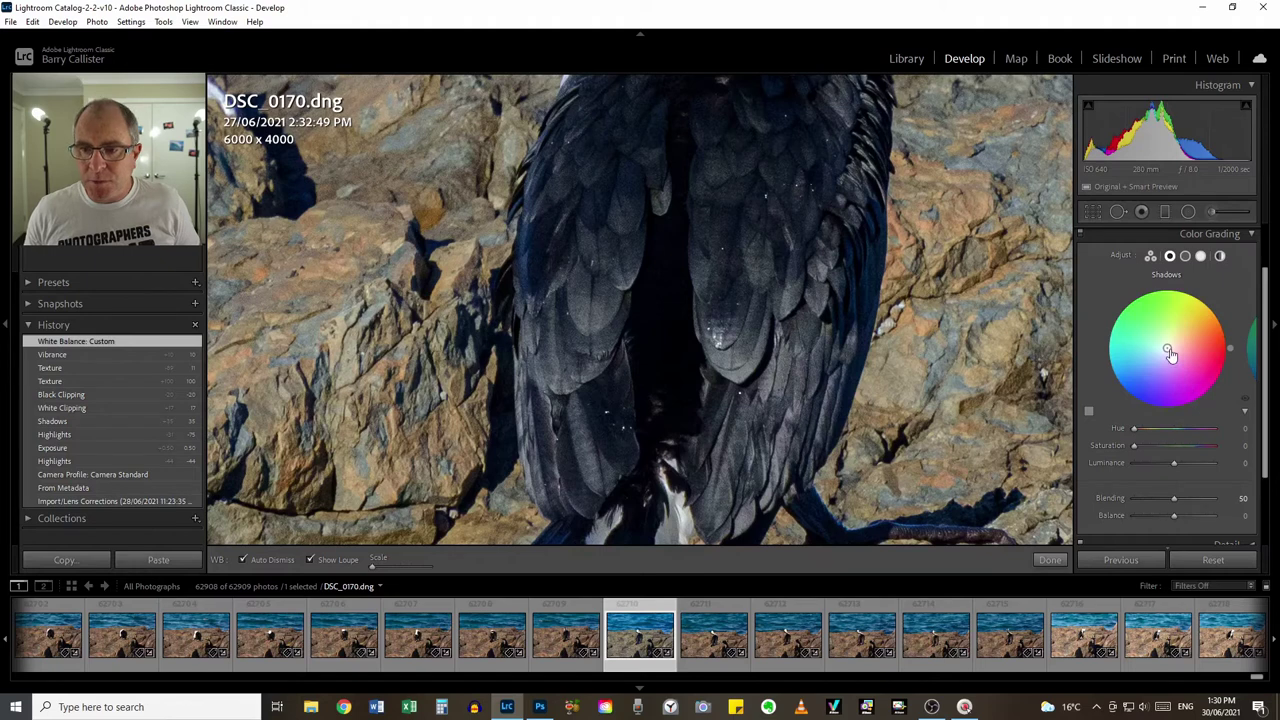
pyautogui.moveTo(1167, 348); pyautogui.dragTo(1173, 341)
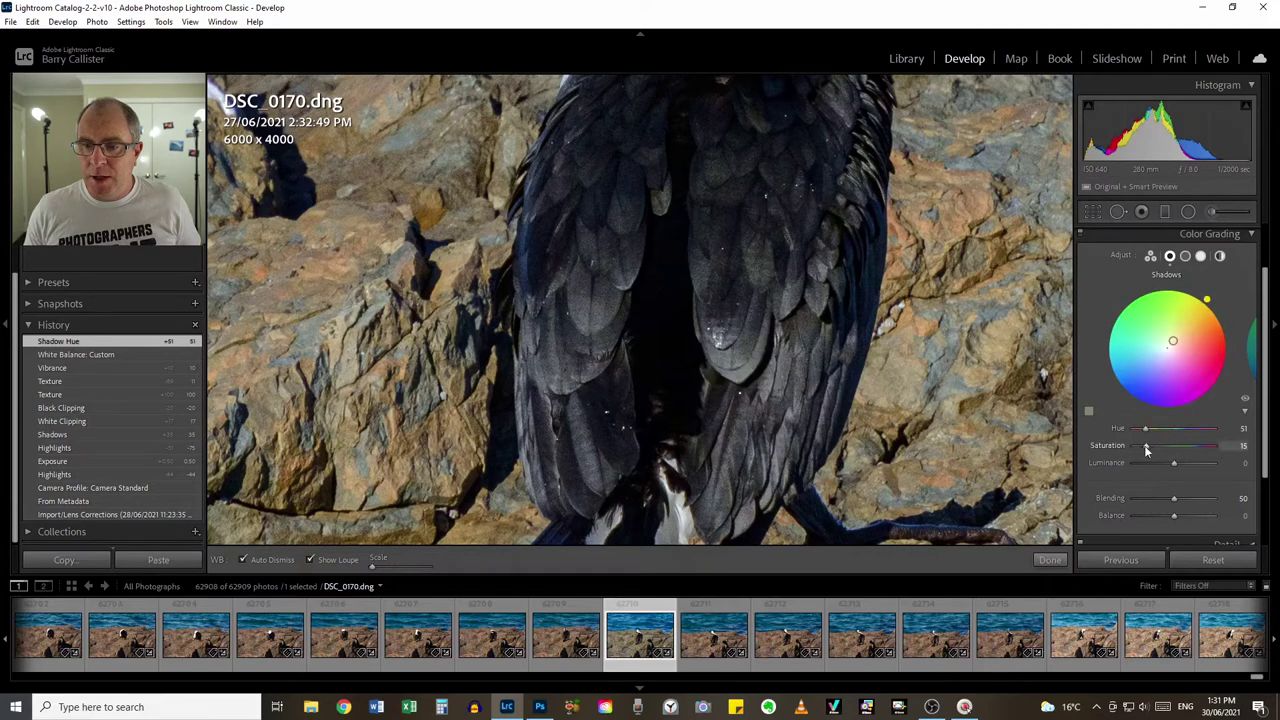
# Refine the shadow color grade to Saturation 18 and Hue 39 while checking the black feathers.
pyautogui.moveTo(1146, 450); pyautogui.dragTo(1164, 455)
pyautogui.moveTo(1183, 449); pyautogui.dragTo(1146, 445)
pyautogui.press('w')
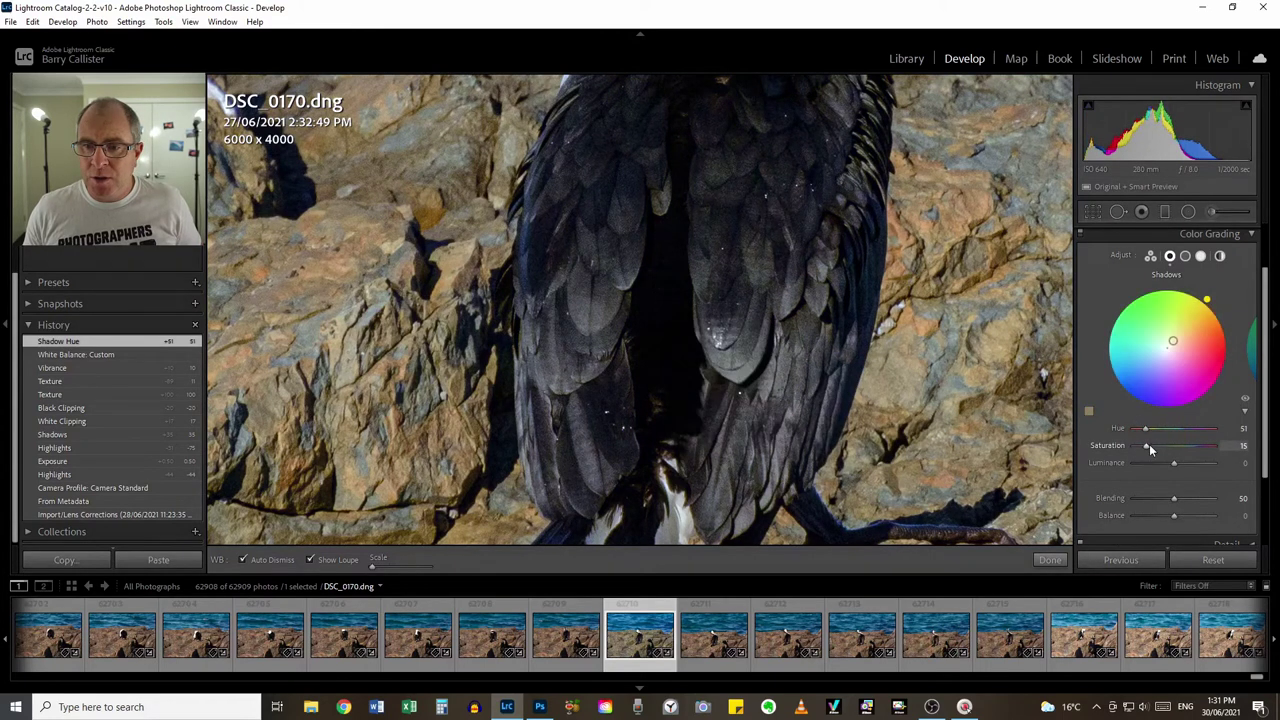
pyautogui.moveTo(1148, 445); pyautogui.dragTo(1150, 445)
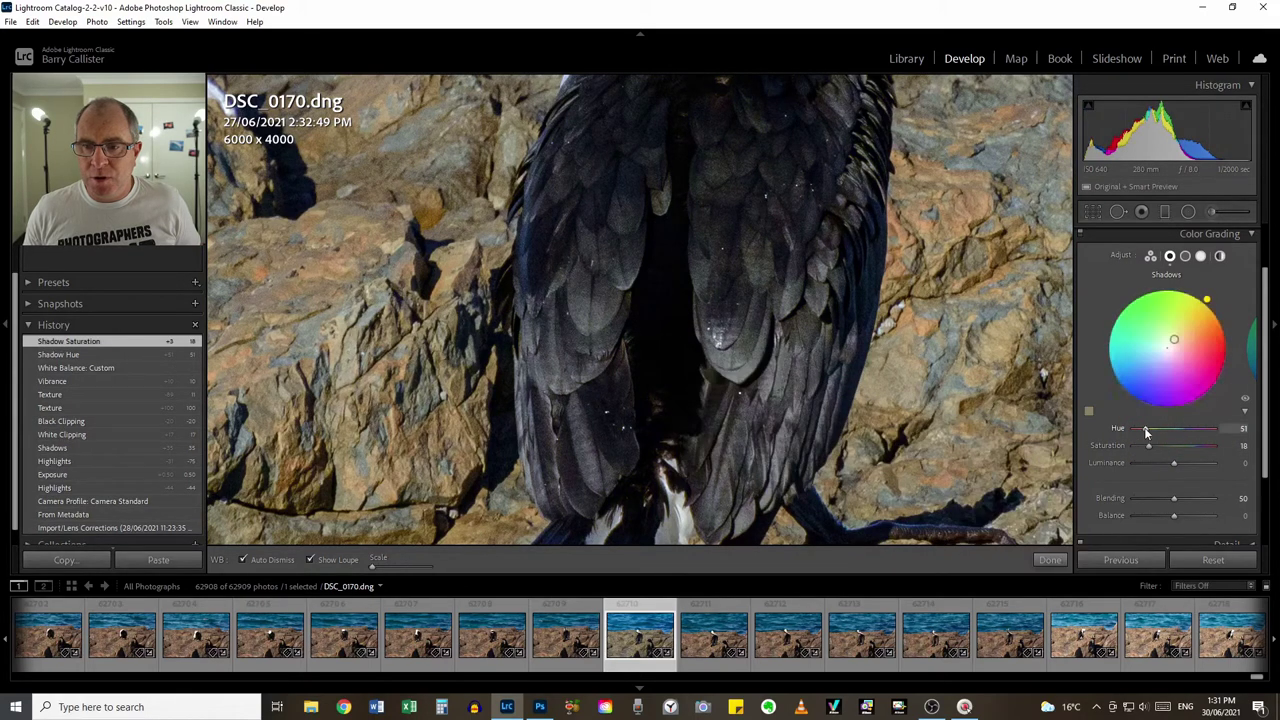
pyautogui.moveTo(1145, 429); pyautogui.dragTo(1144, 429)
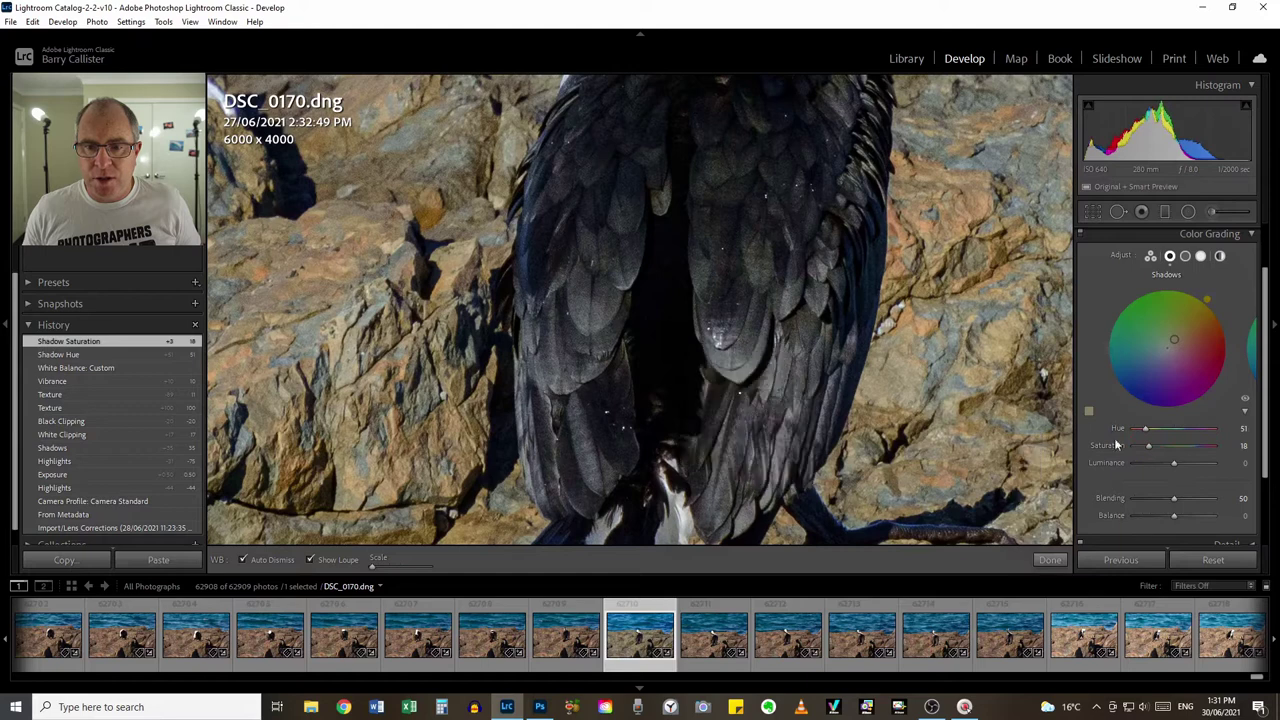
pyautogui.moveTo(1144, 429); pyautogui.dragTo(1142, 429)
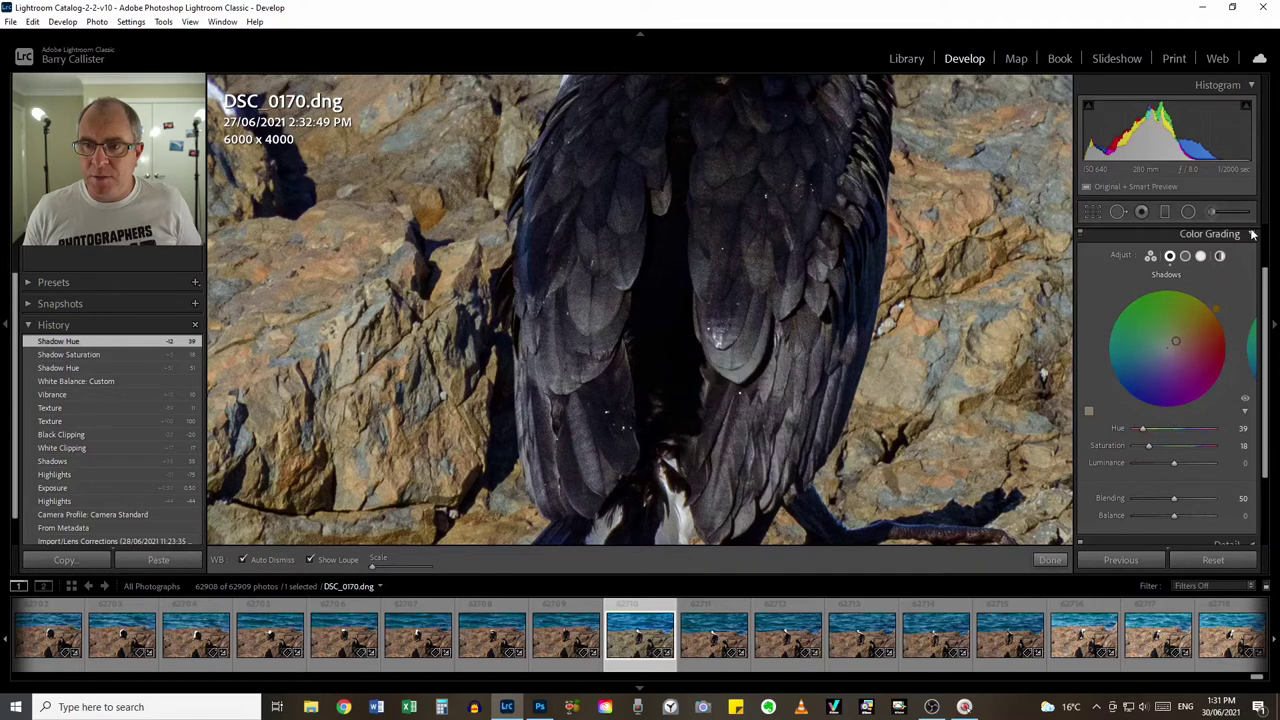
# Close the Color Grading settings, return to the Basic settings and put away the White Balance Selector.
pyautogui.click(1195, 234)
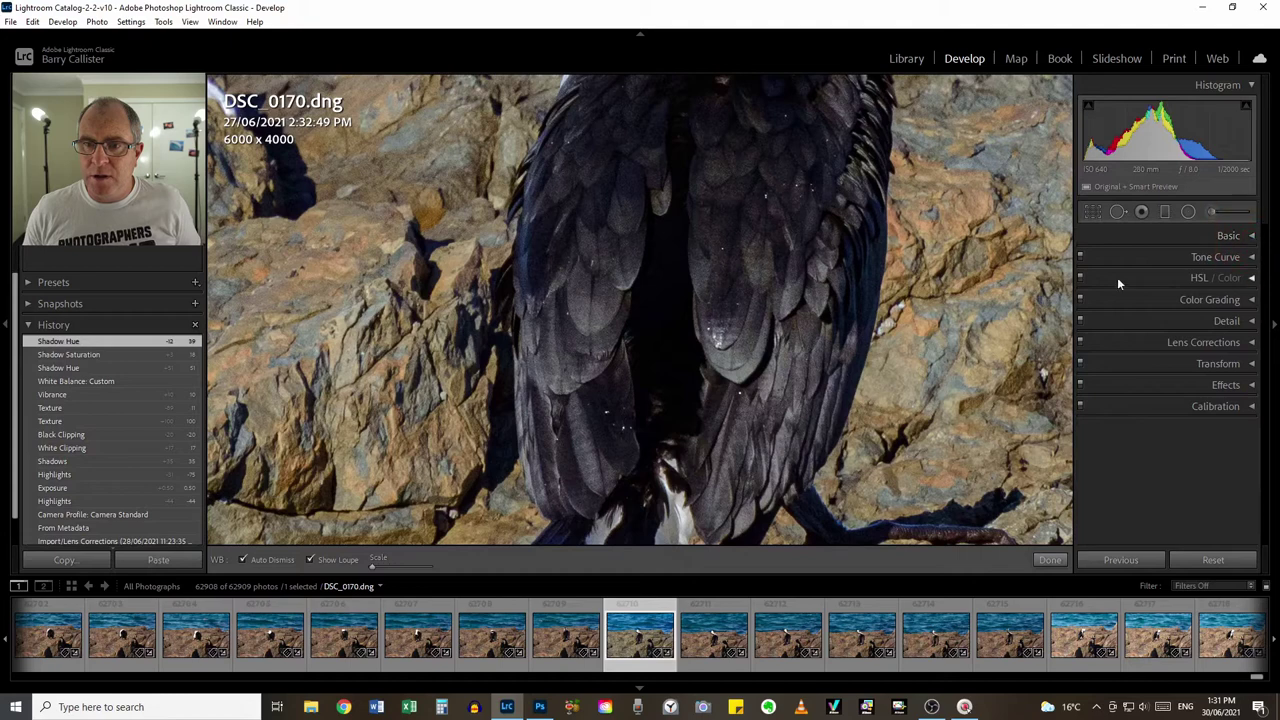
pyautogui.click(1250, 238)
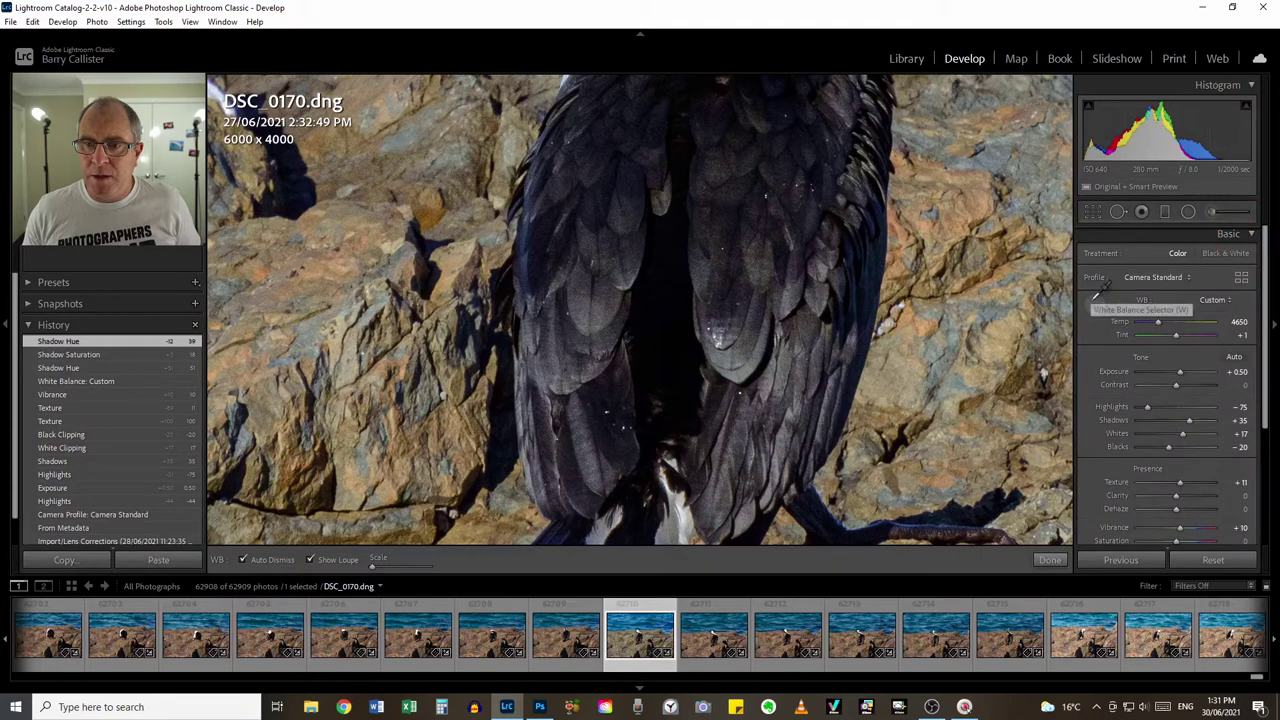
pyautogui.click(1092, 304)
pyautogui.click(1250, 235)
pyautogui.click(1250, 235)
# Compare the before and after versions of the whole photo and inspect the bird's head up close.
pyautogui.click(751, 313)
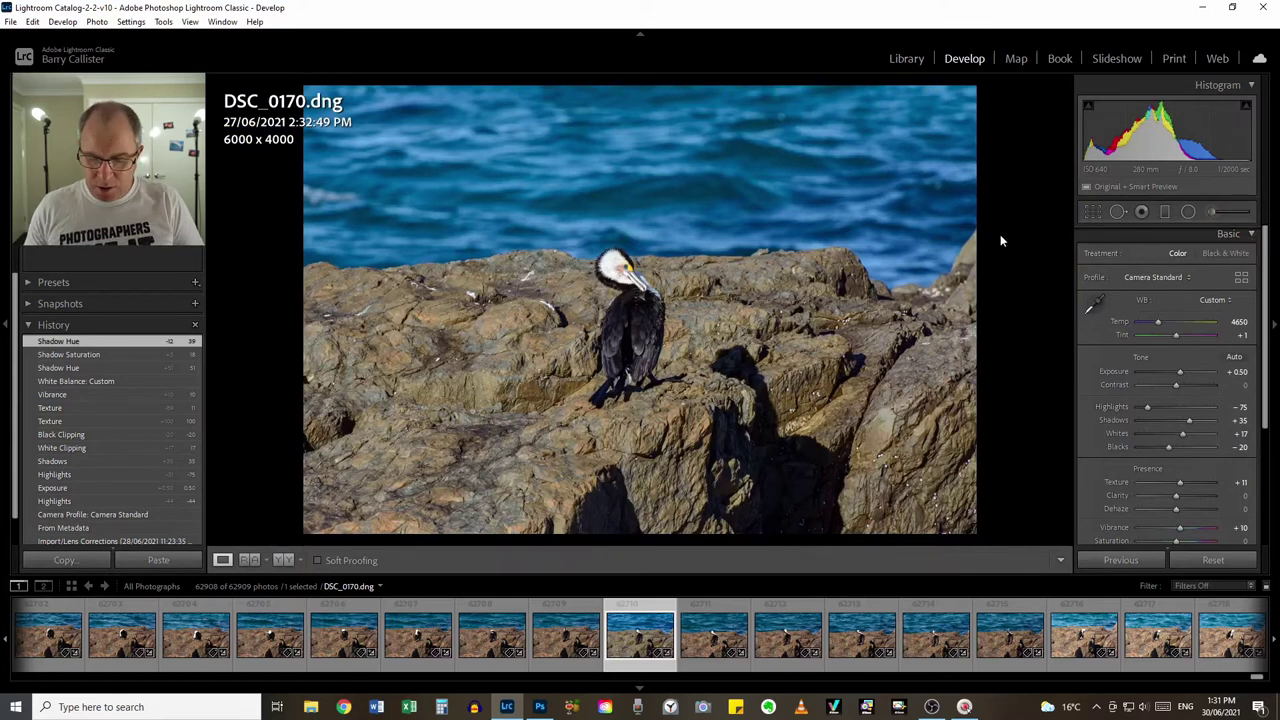
pyautogui.press('\\')
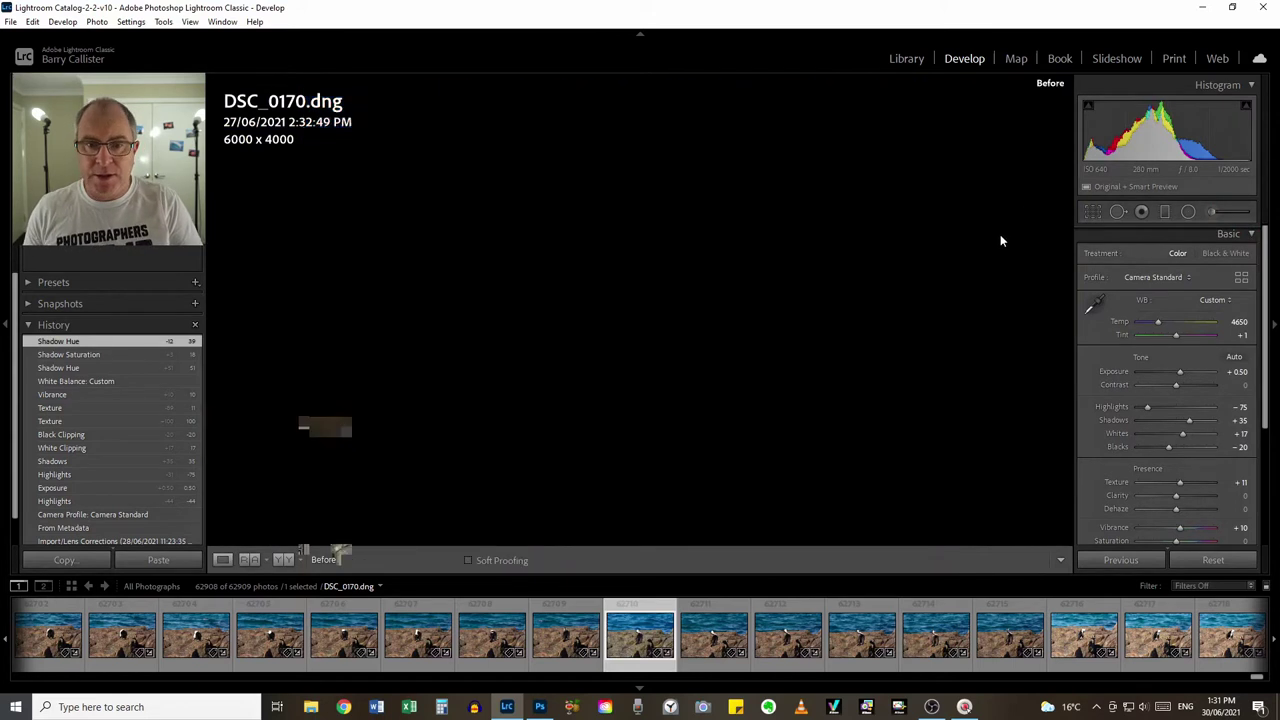
pyautogui.press('\\')
pyautogui.press('\\')
pyautogui.press('\\')
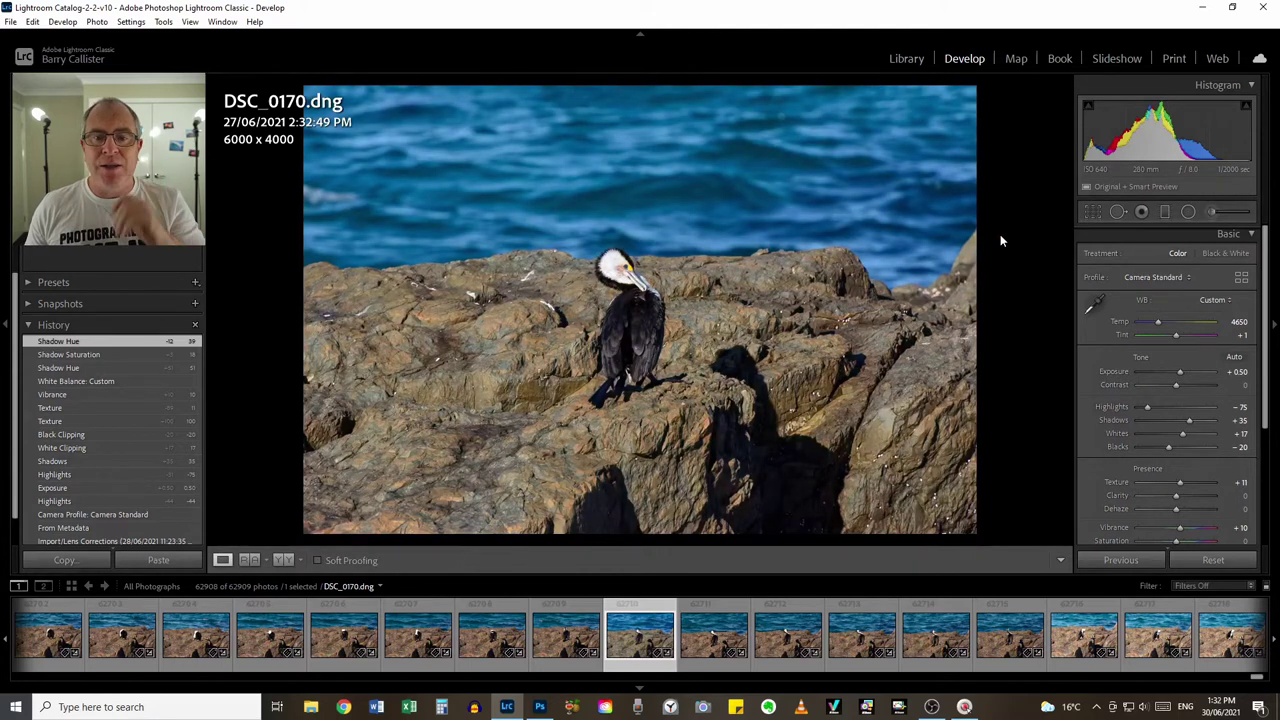
pyautogui.click(619, 271)
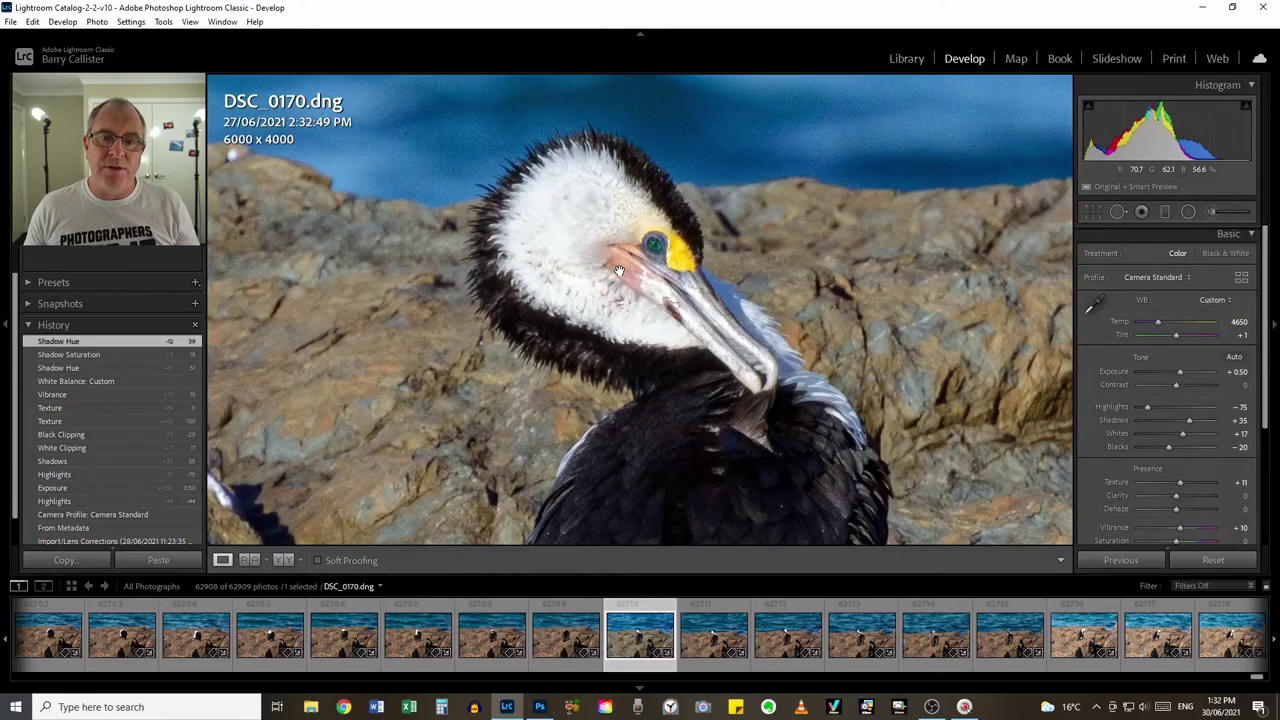
pyautogui.click(620, 272)
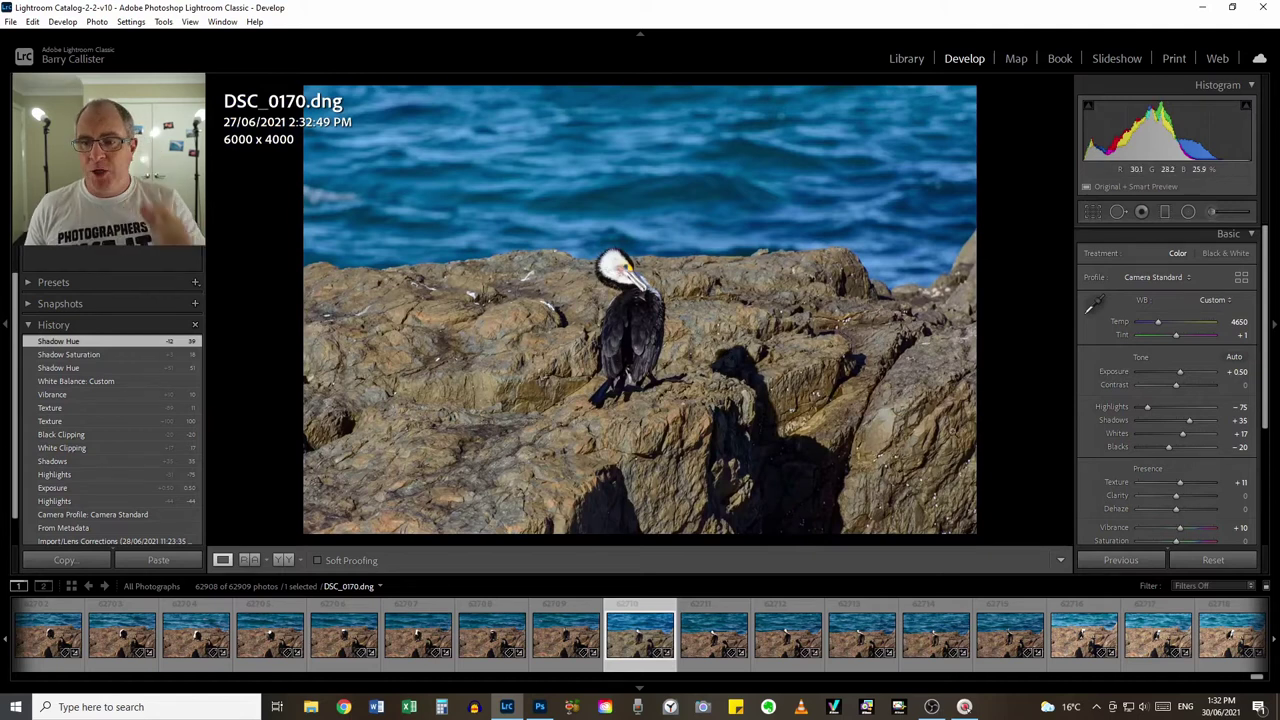
# Send the edited bird photo DSC_0170.dng from Lightroom Classic to Photoshop for editing and switch to Photoshop.
pyautogui.rightClick(645, 283)
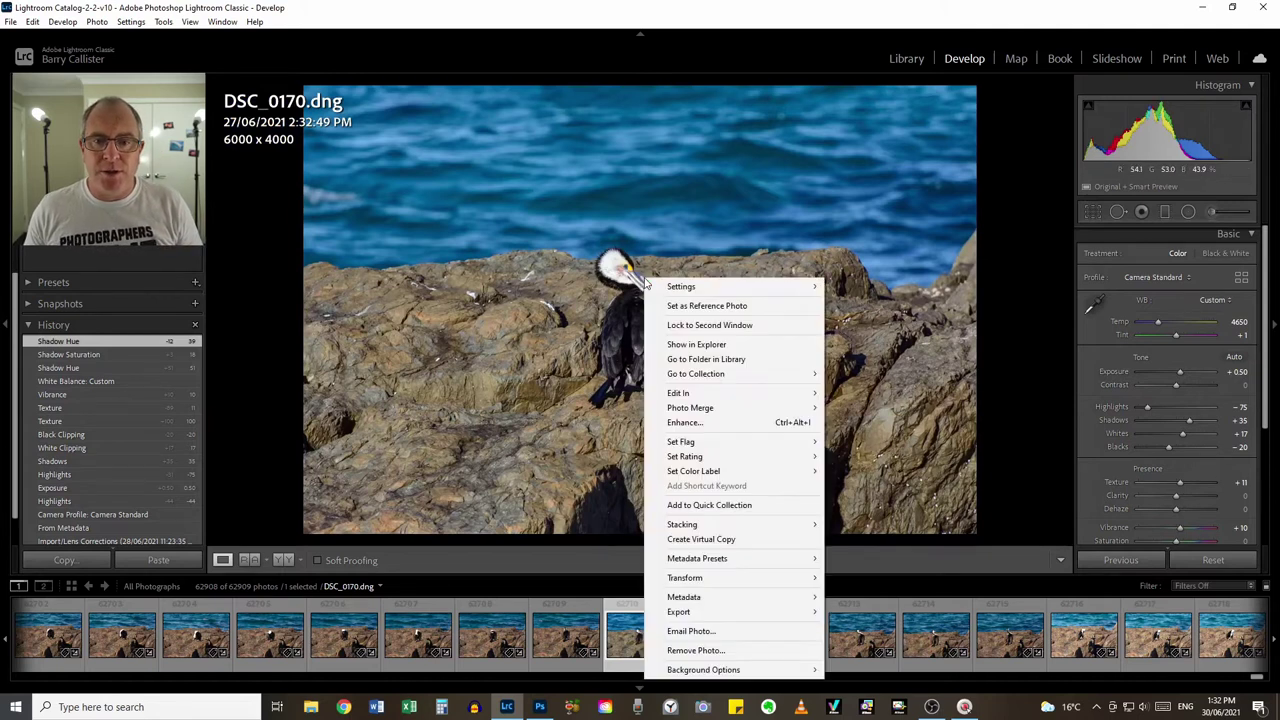
pyautogui.moveTo(678, 396)
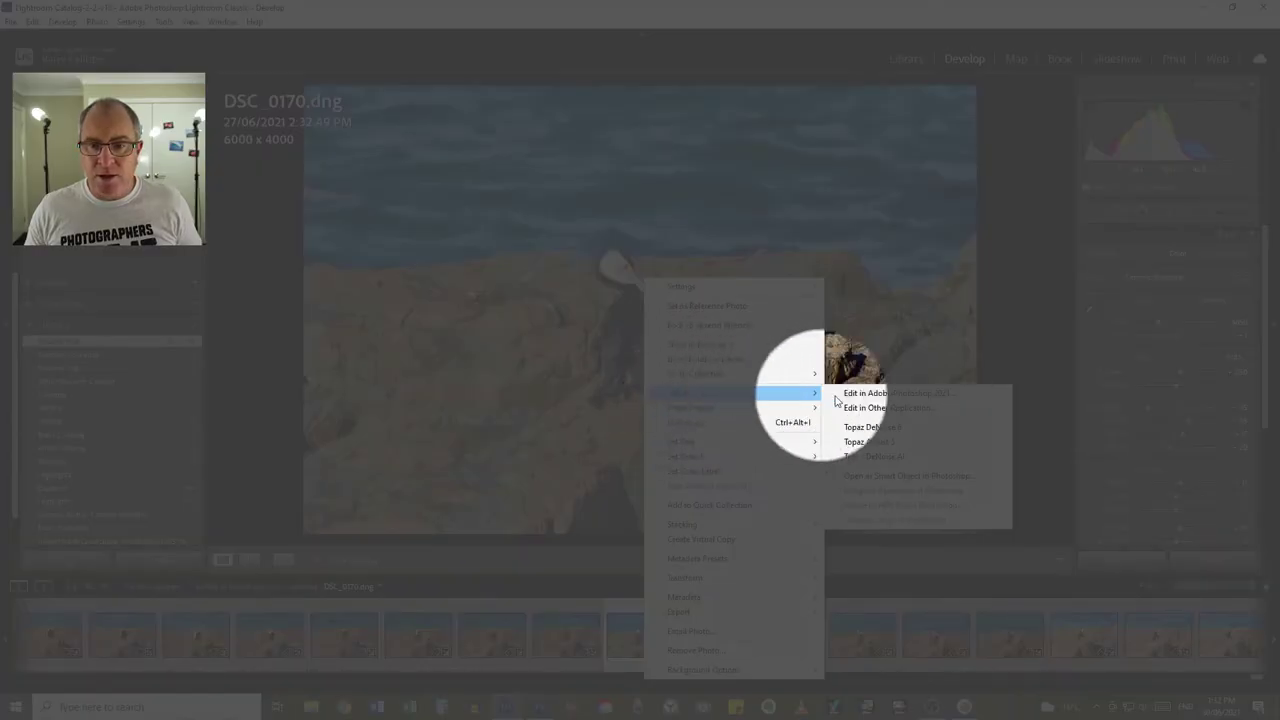
pyautogui.click(887, 395)
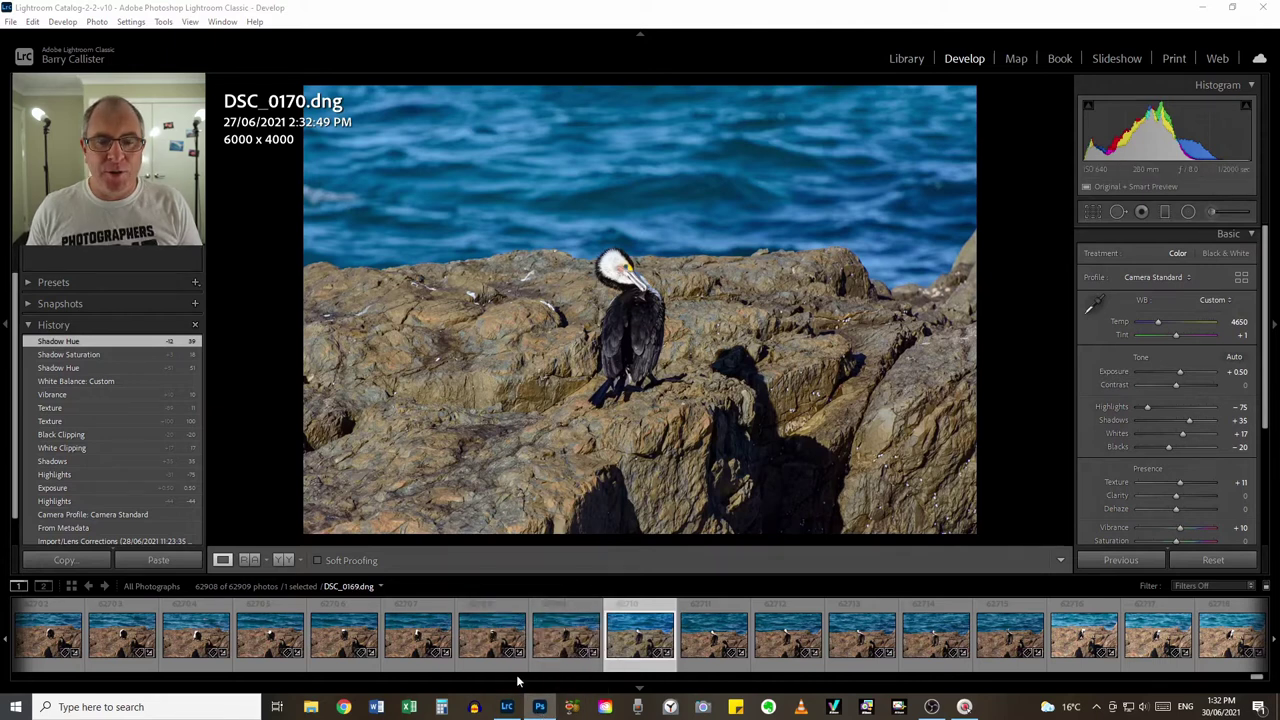
pyautogui.click(539, 710)
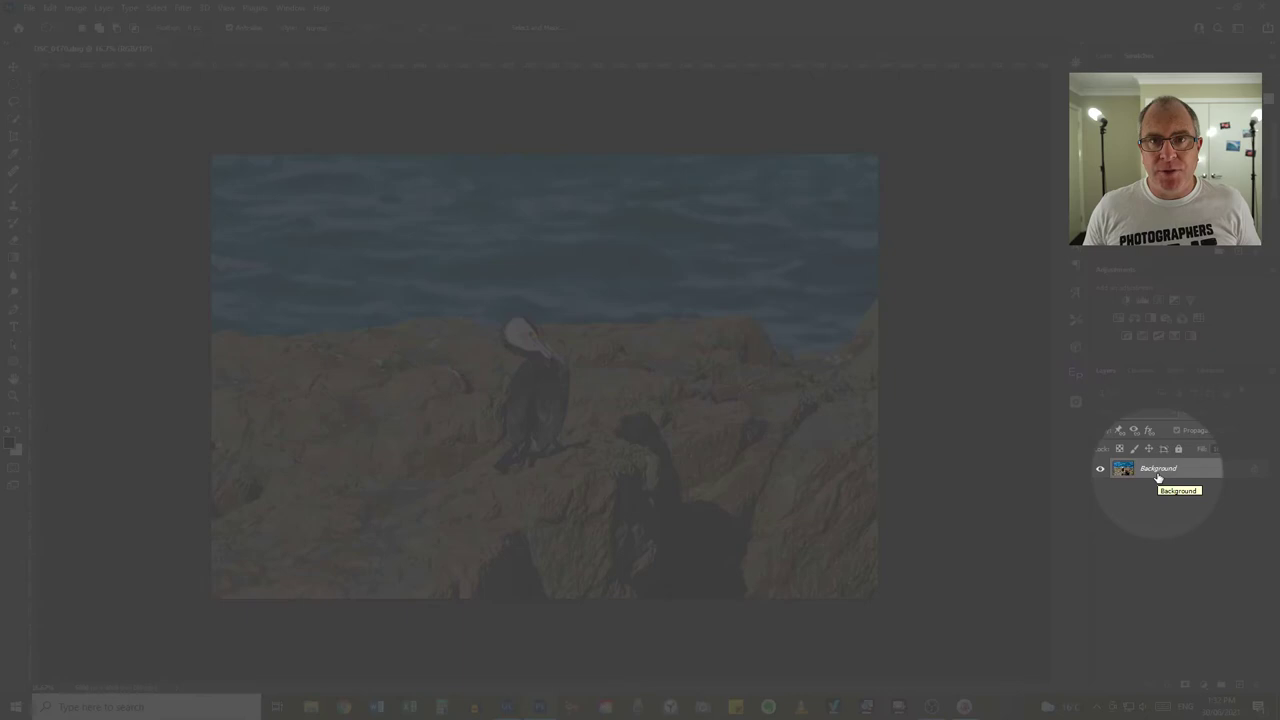
# Duplicate the Background layer and open the copy in the Topaz DeNoise AI filter.
pyautogui.moveTo(1160, 477); pyautogui.dragTo(1240, 688)
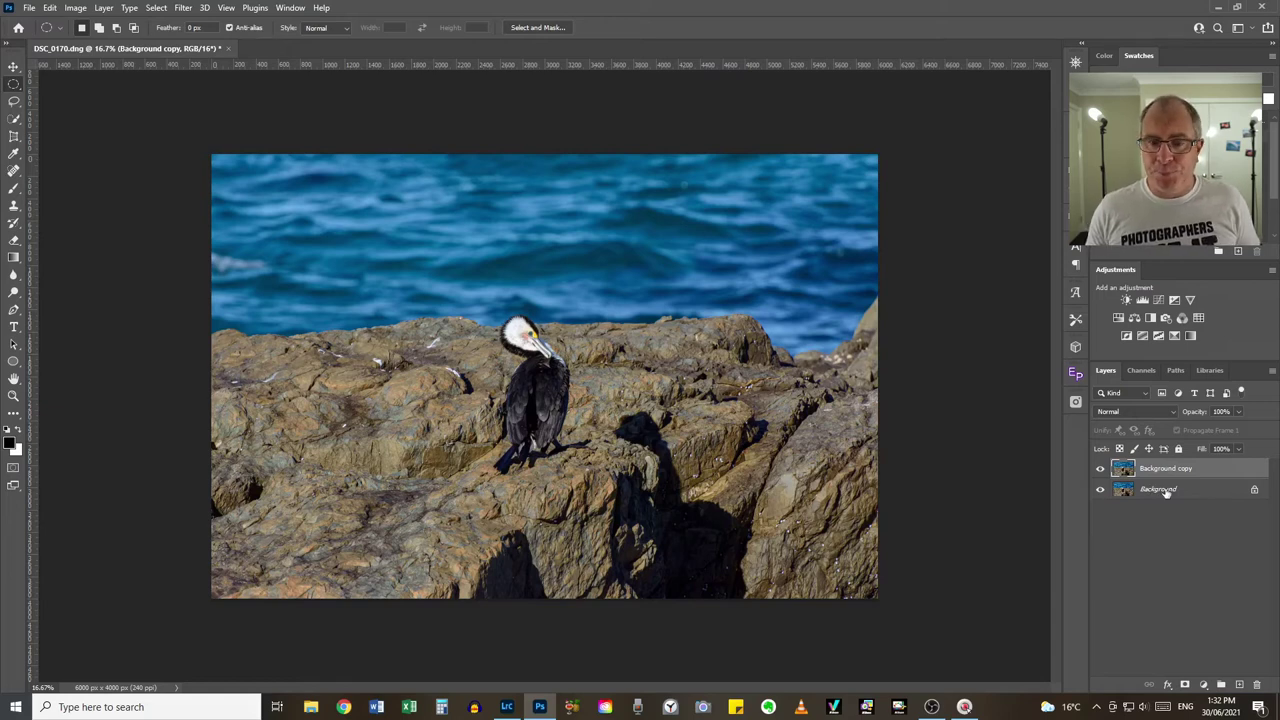
pyautogui.hotkey('ctrl', '+')
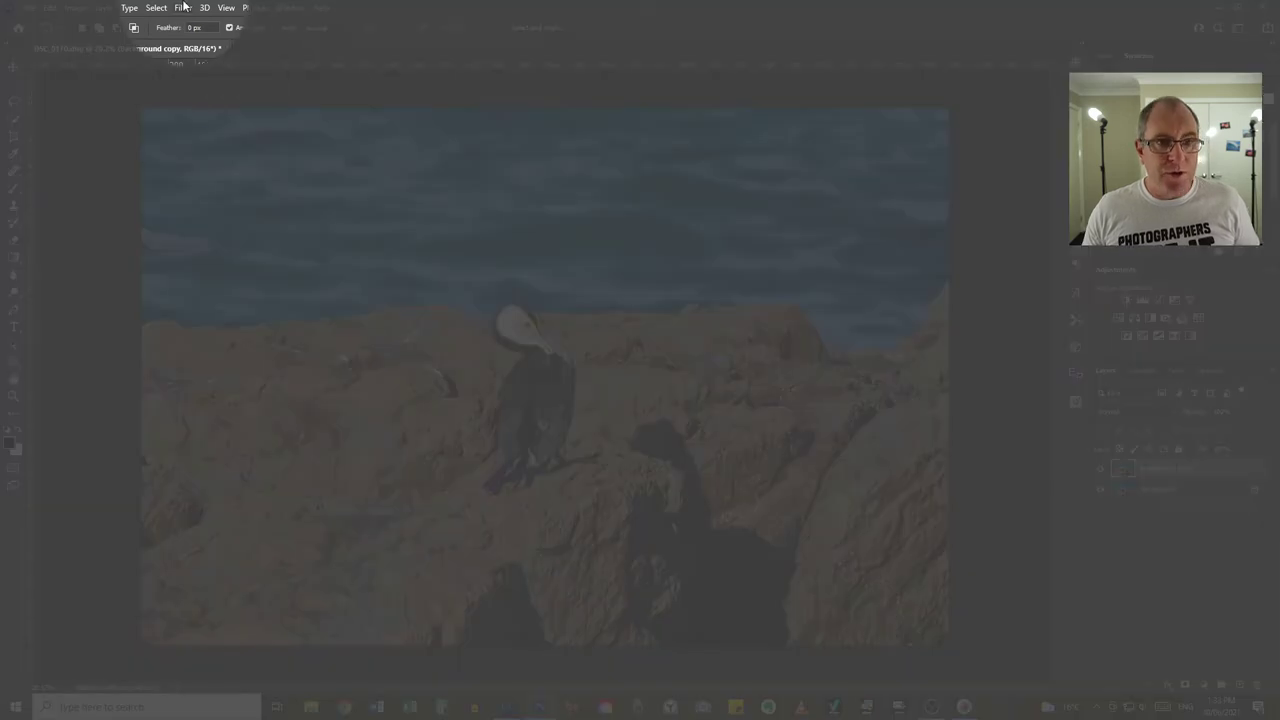
pyautogui.click(184, 7)
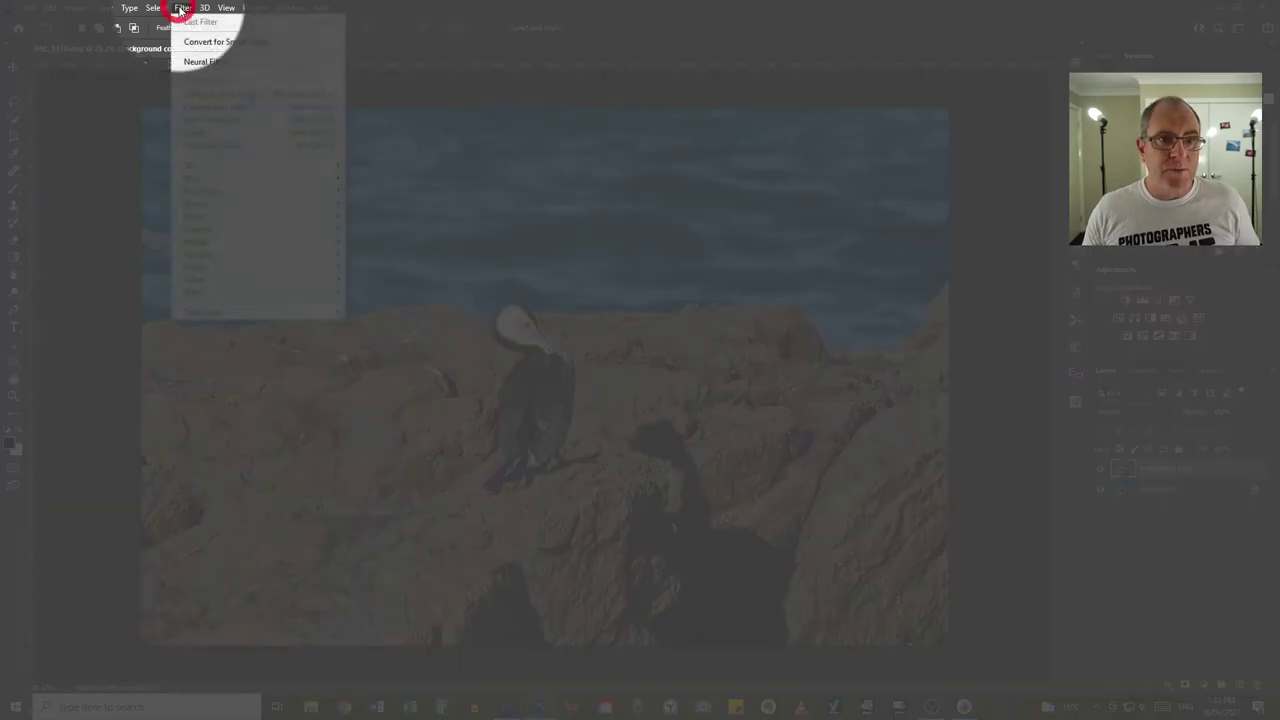
pyautogui.moveTo(228, 317)
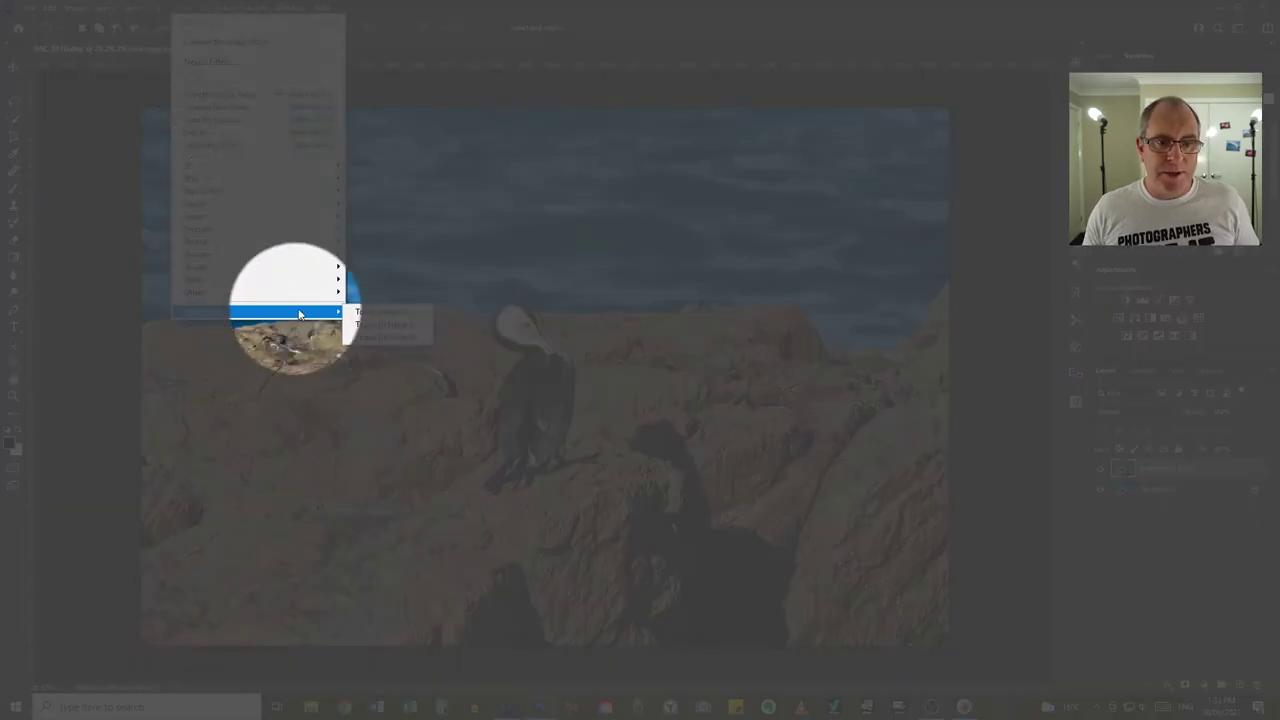
pyautogui.click(377, 338)
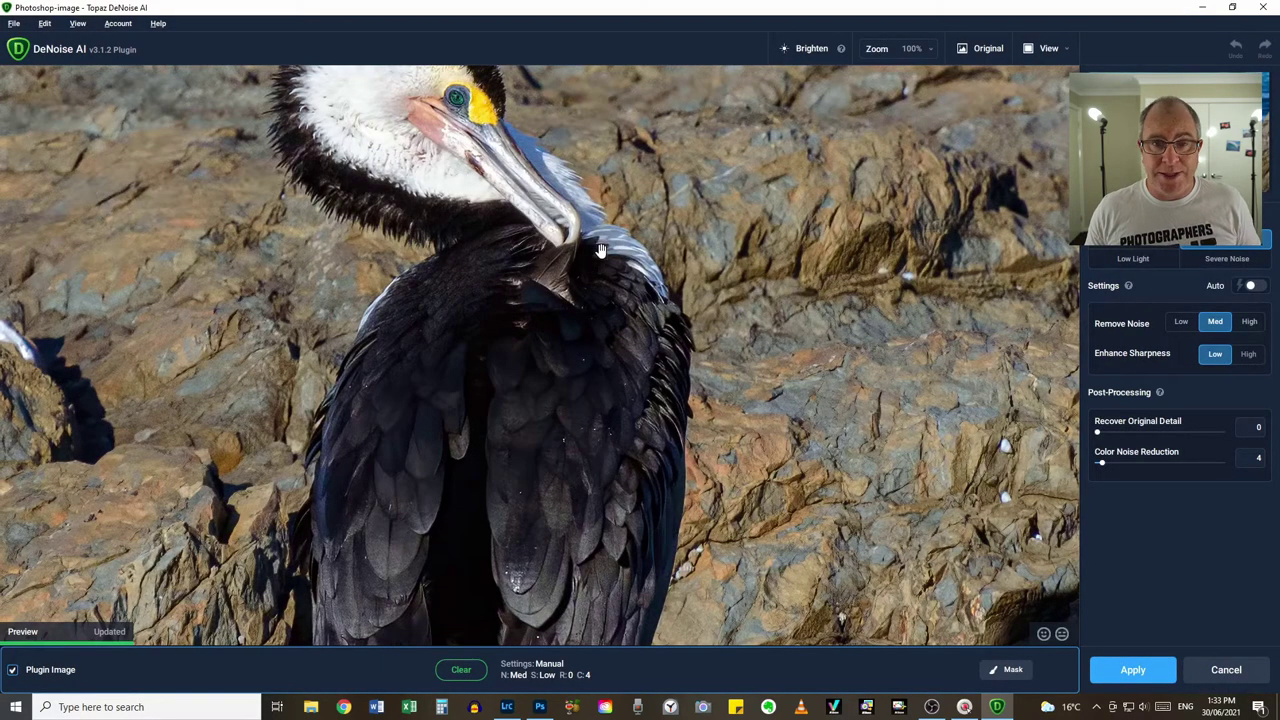
# Check the noise reduction around the bird's head and feathers, and apply it with Remove Noise Med and Enhance Sharpness Low.
pyautogui.moveTo(605, 228); pyautogui.dragTo(714, 449)
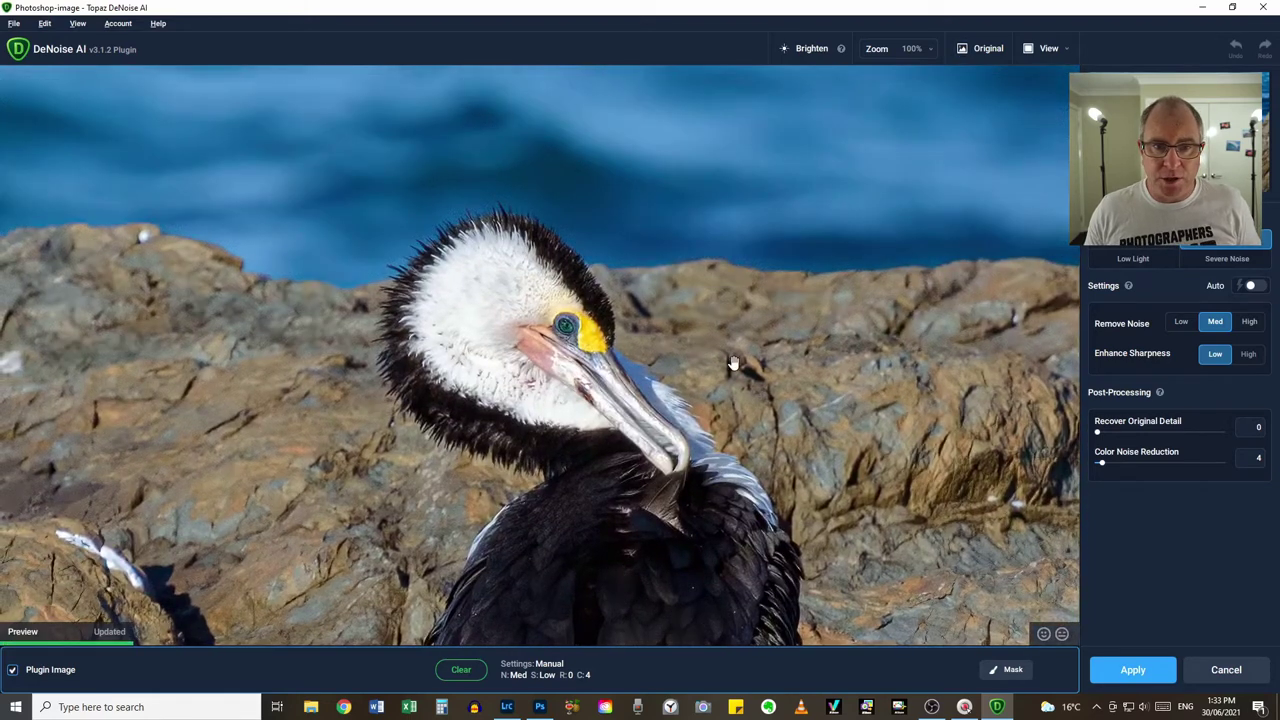
pyautogui.click(818, 282)
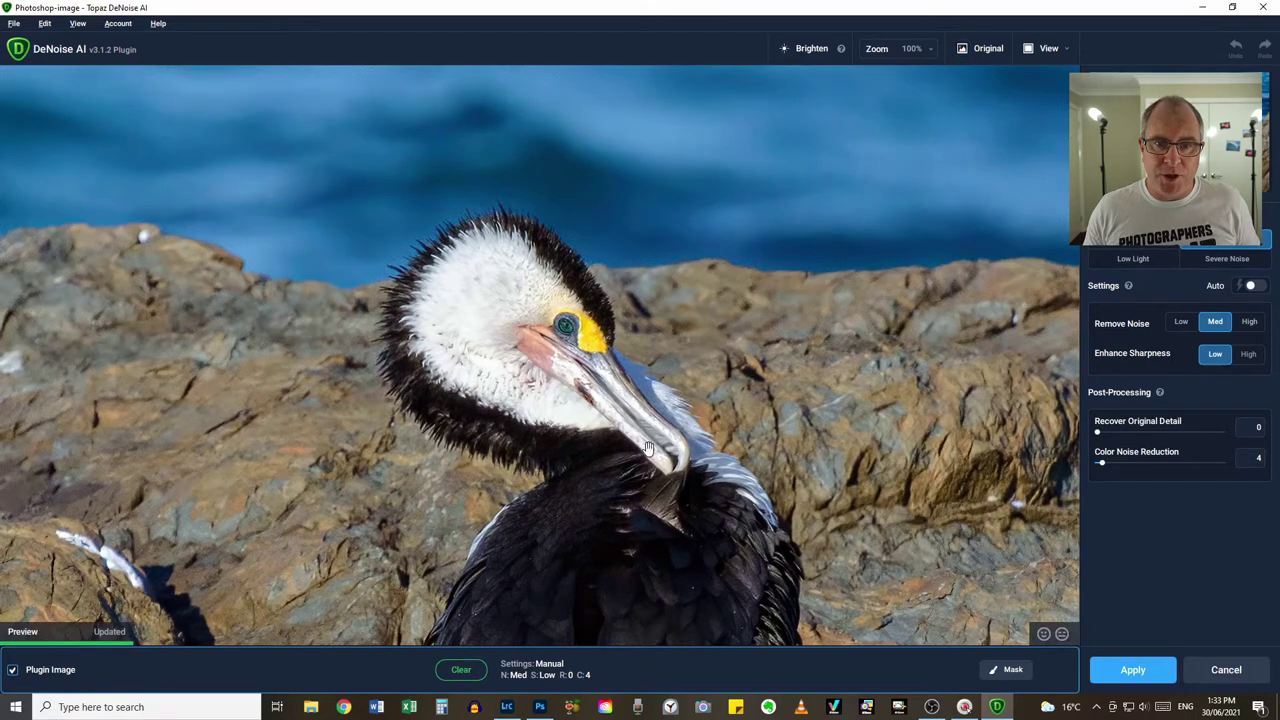
pyautogui.moveTo(649, 449); pyautogui.dragTo(637, 363)
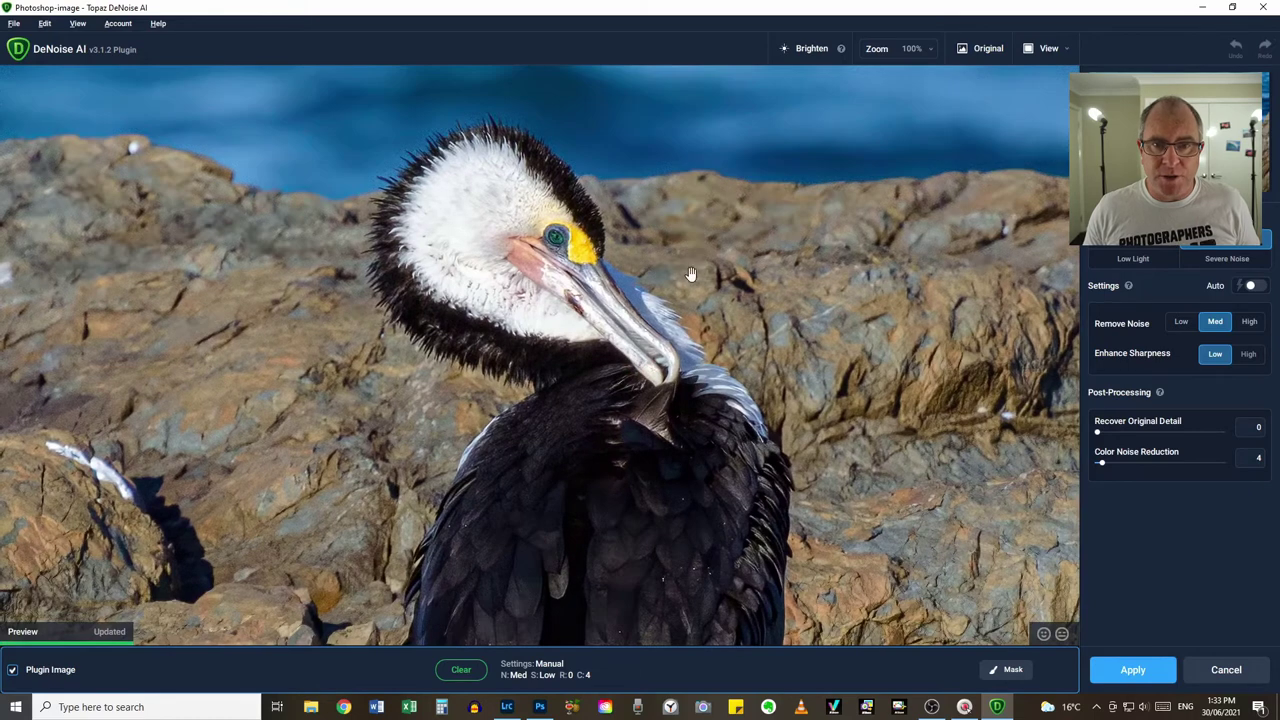
pyautogui.click(1134, 670)
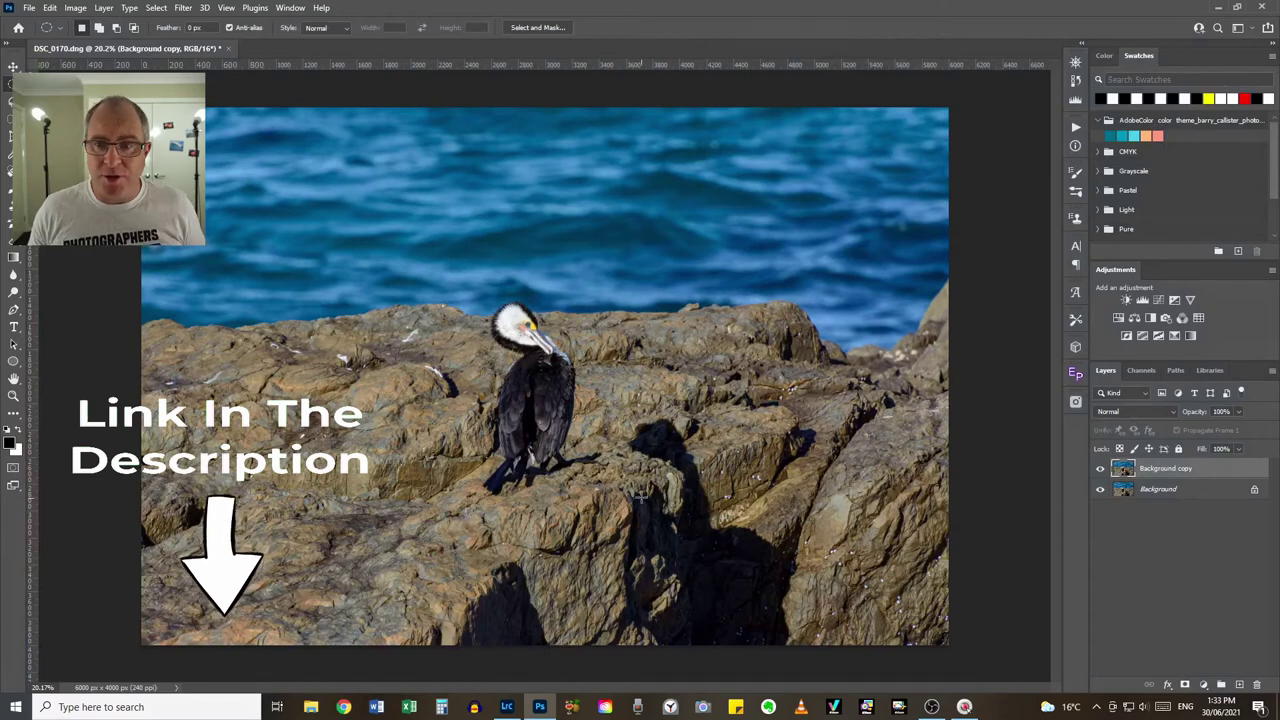
# Examine the denoised layer on the bird's head and feathers up close and across the whole photo.
pyautogui.scroll(4, 493, 292)
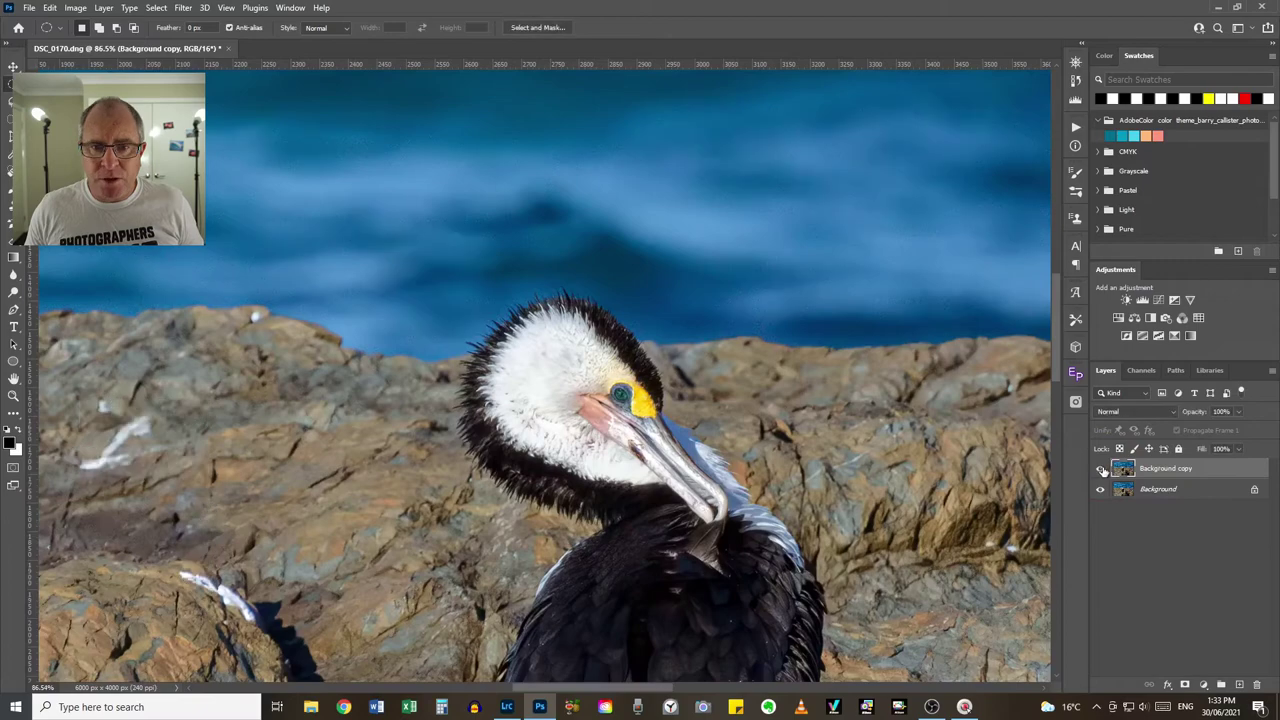
pyautogui.scroll(-5, 567, 378)
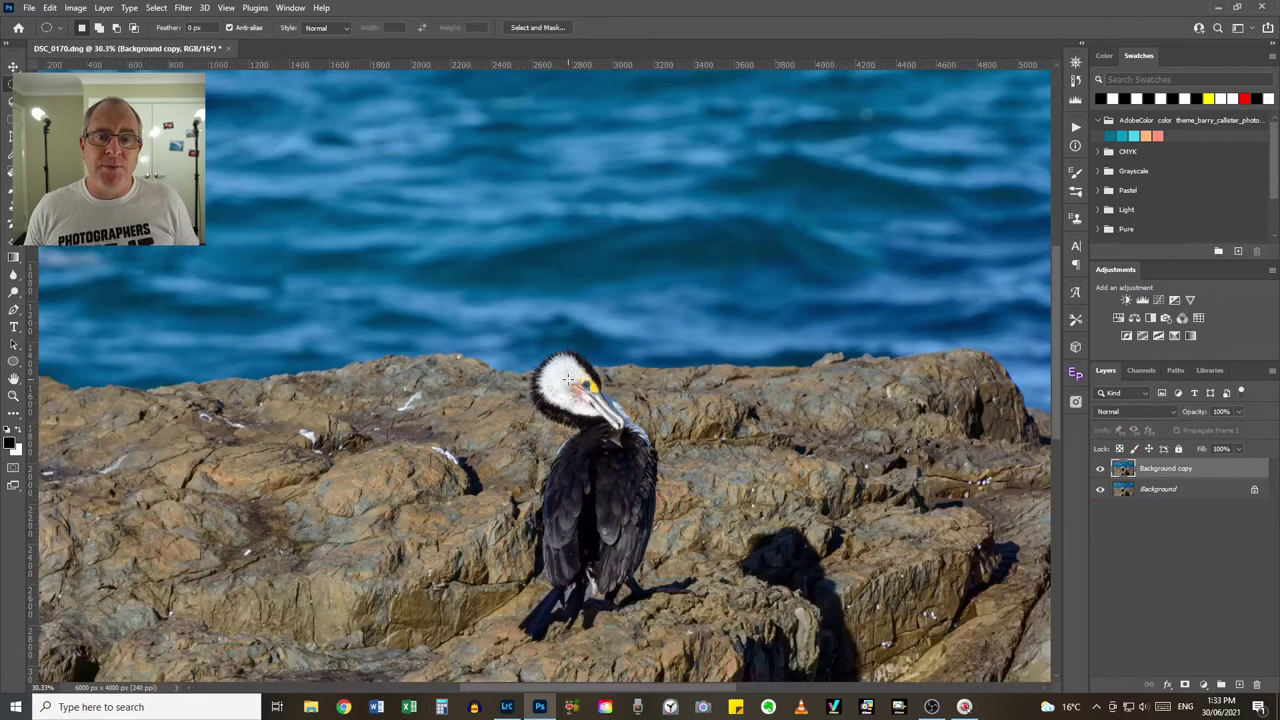
pyautogui.scroll(-1, 567, 378)
pyautogui.scroll(2, 567, 378)
pyautogui.scroll(-1, 567, 378)
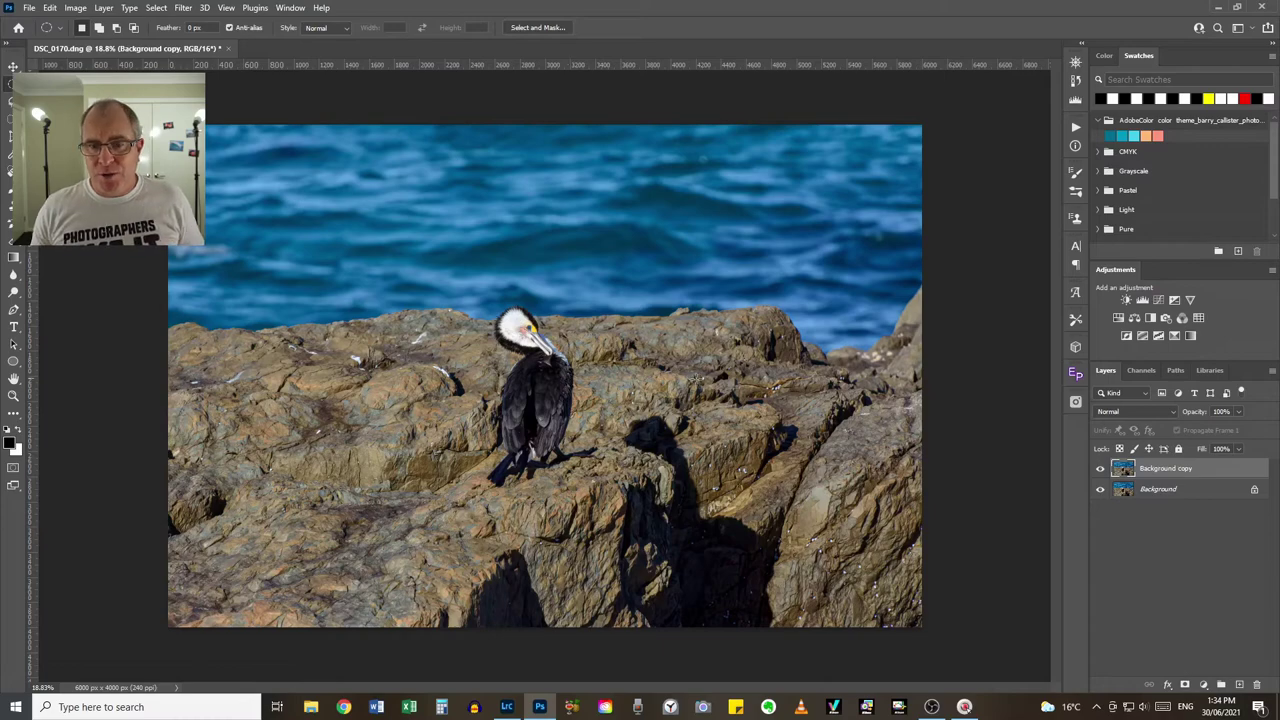
pyautogui.scroll(2, 560, 362)
pyautogui.scroll(2, 530, 400)
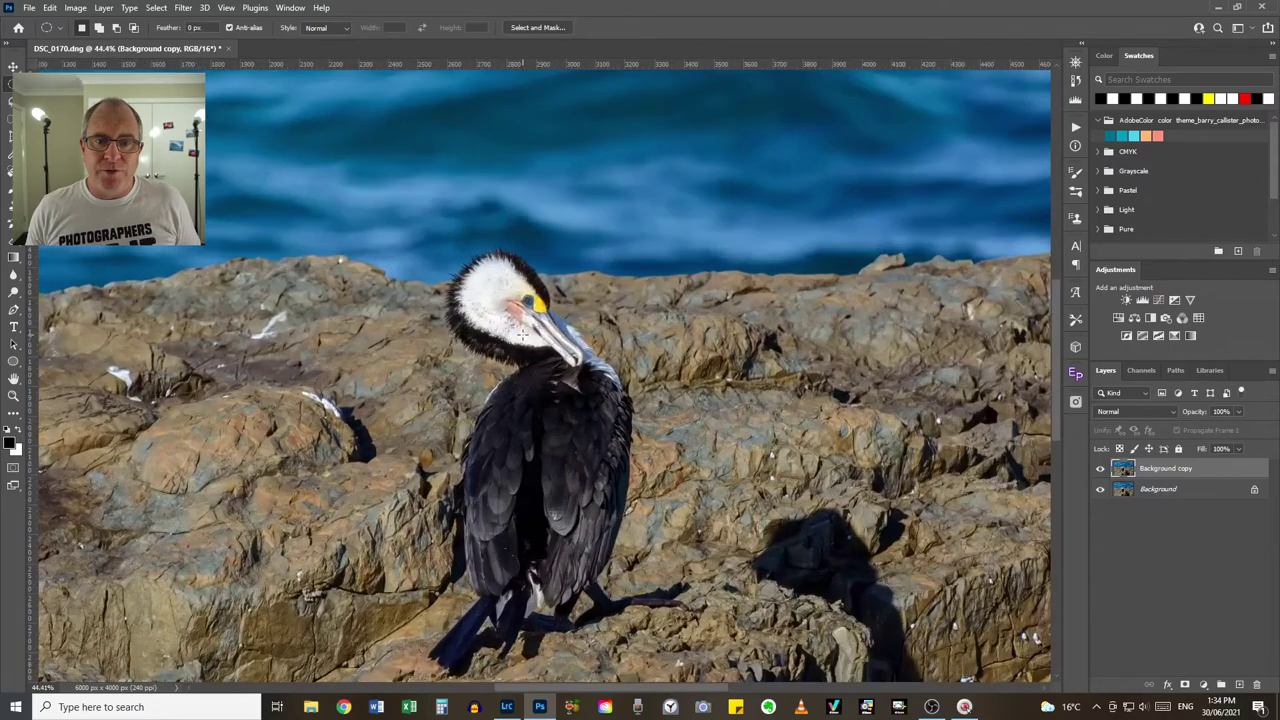
pyautogui.scroll(-4, 530, 400)
pyautogui.scroll(-2, 555, 375)
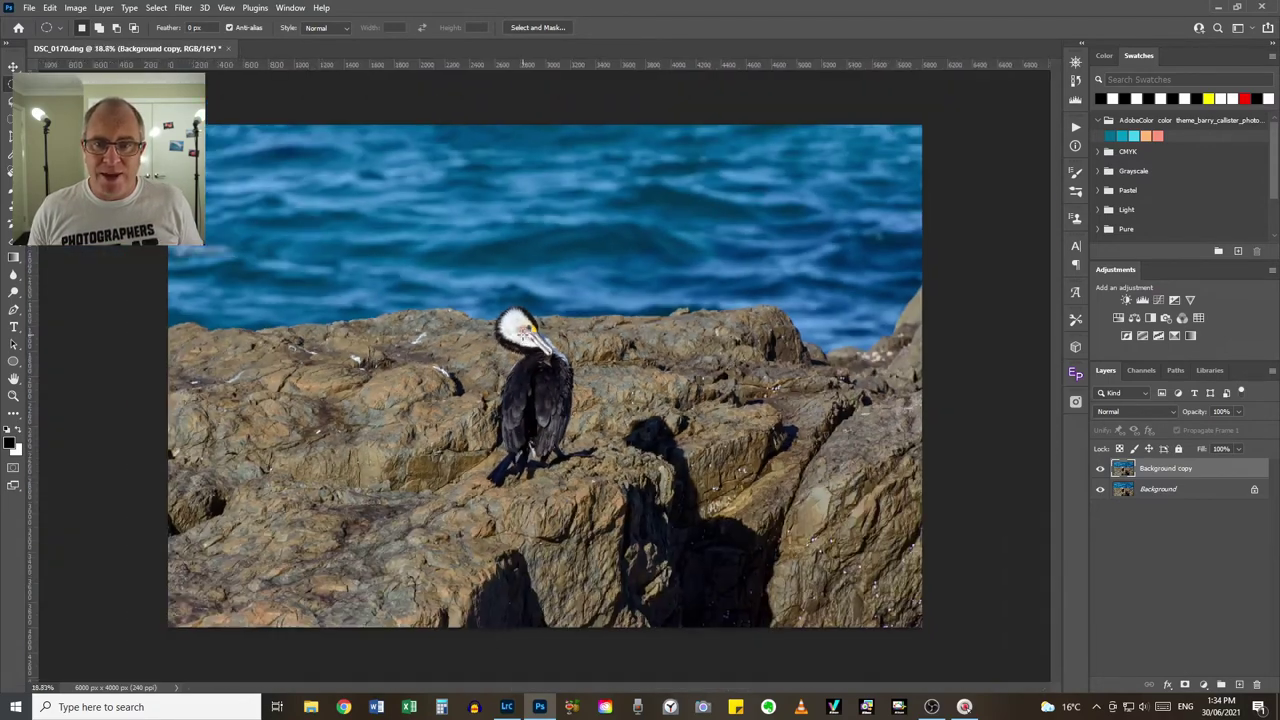
# Duplicate the denoised Background copy layer and open the Unsharp Mask filter for the new layer.
pyautogui.moveTo(1173, 468); pyautogui.dragTo(1239, 685)
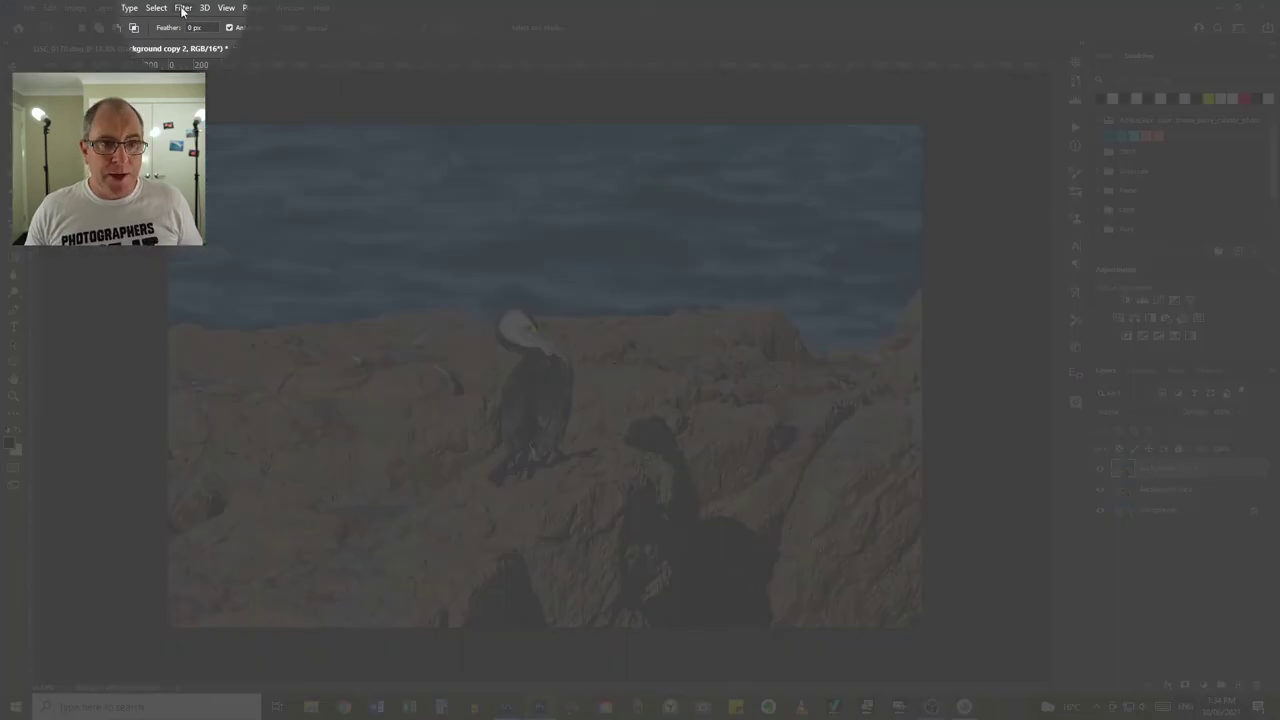
pyautogui.click(183, 10)
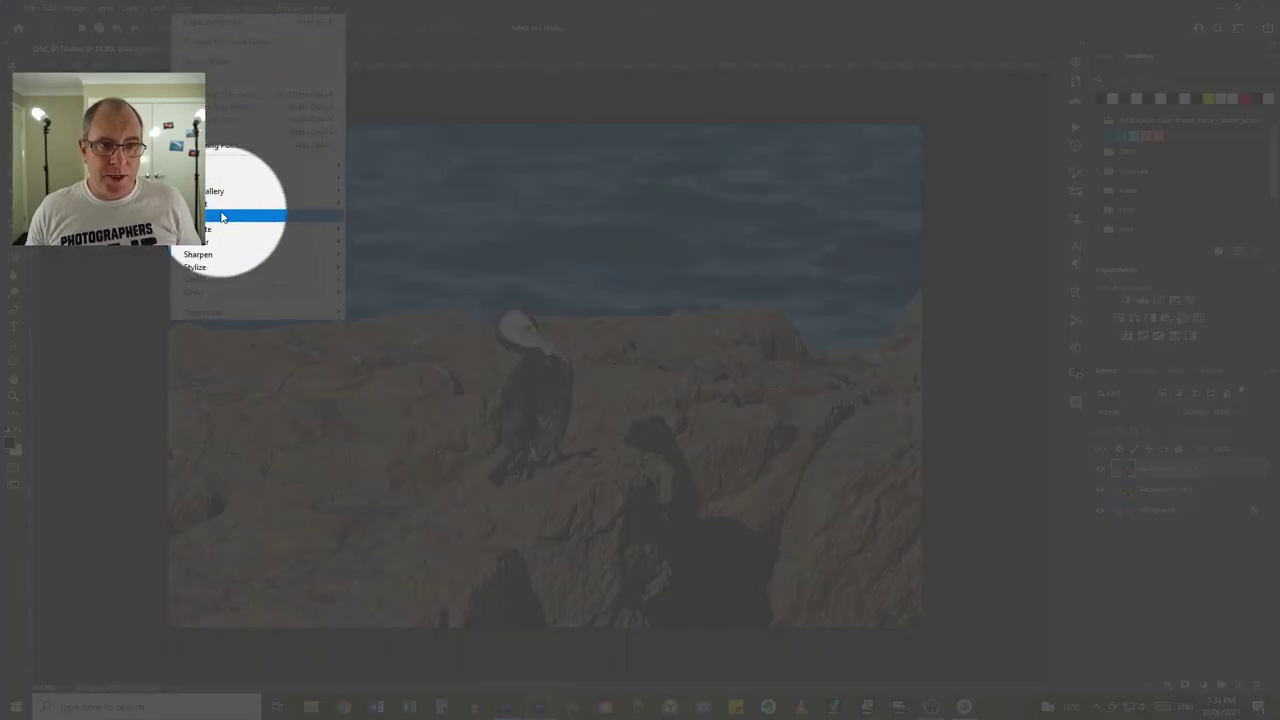
pyautogui.moveTo(255, 254)
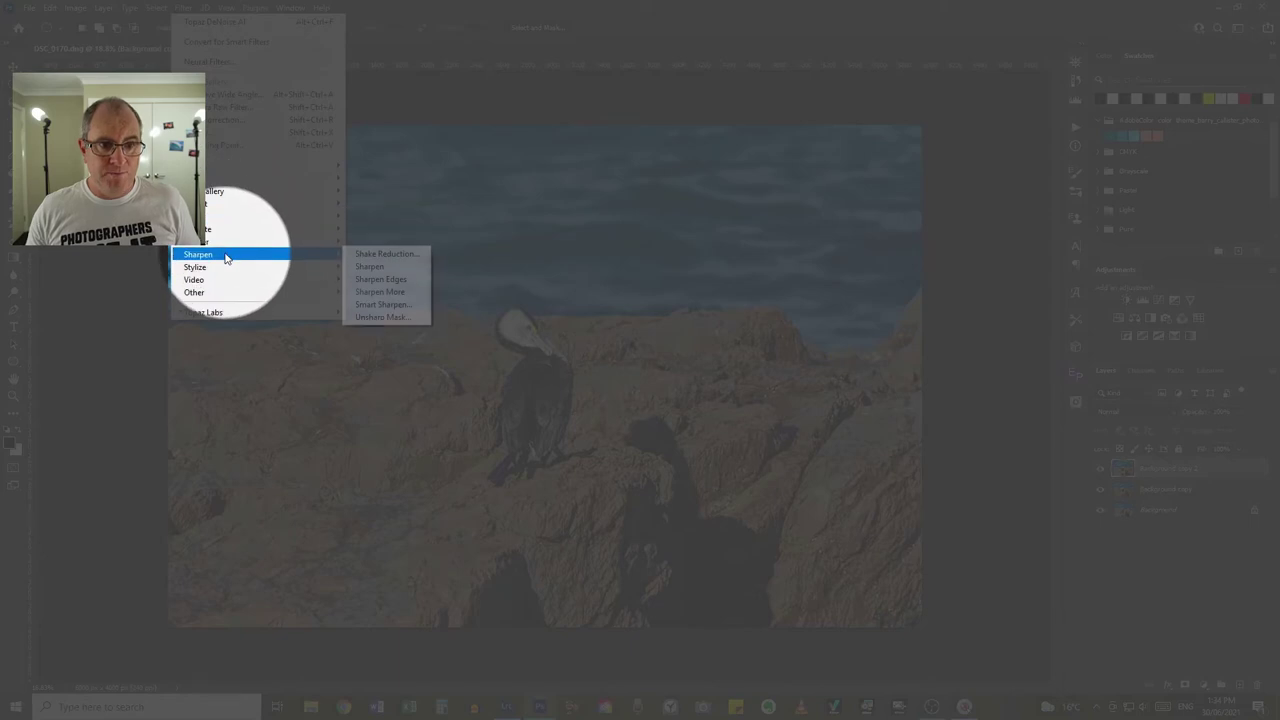
pyautogui.click(373, 317)
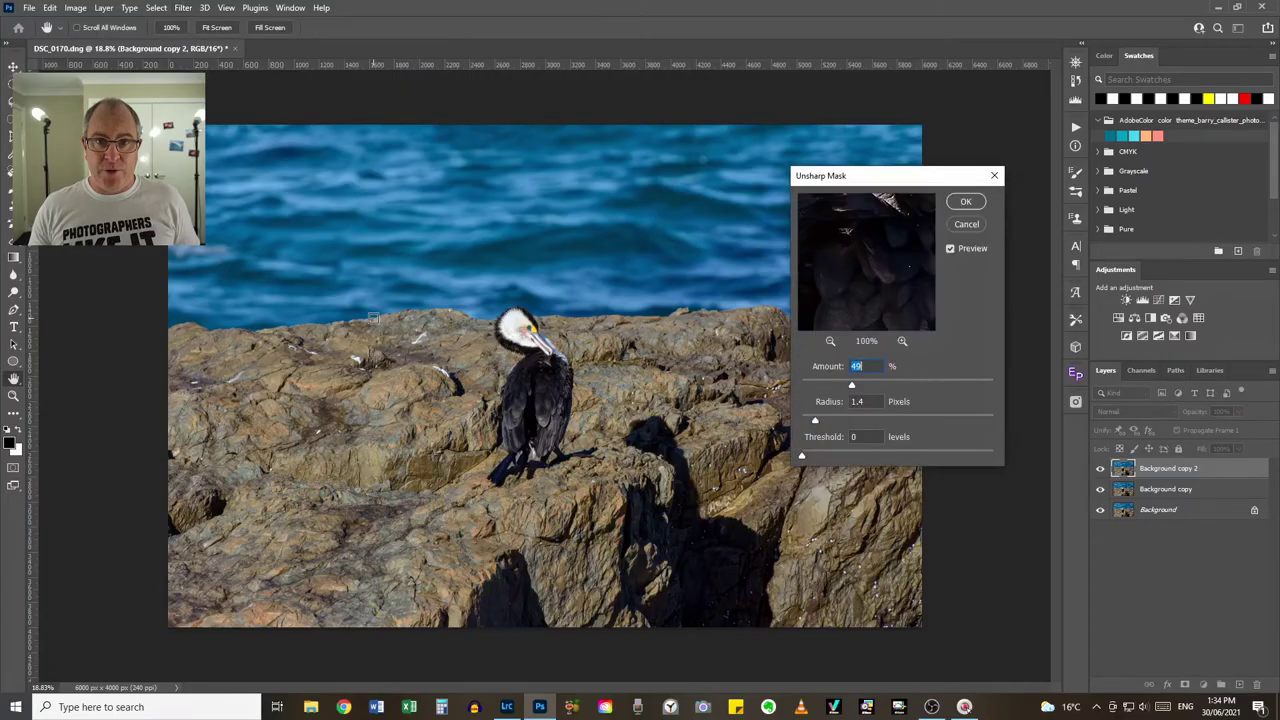
# Check the sharpening preview on the bird's head at 100%, set the Unsharp Mask Amount to 60%, and apply the filter.
pyautogui.keyDown('ctrl'); pyautogui.click(520, 341); pyautogui.keyUp('ctrl')
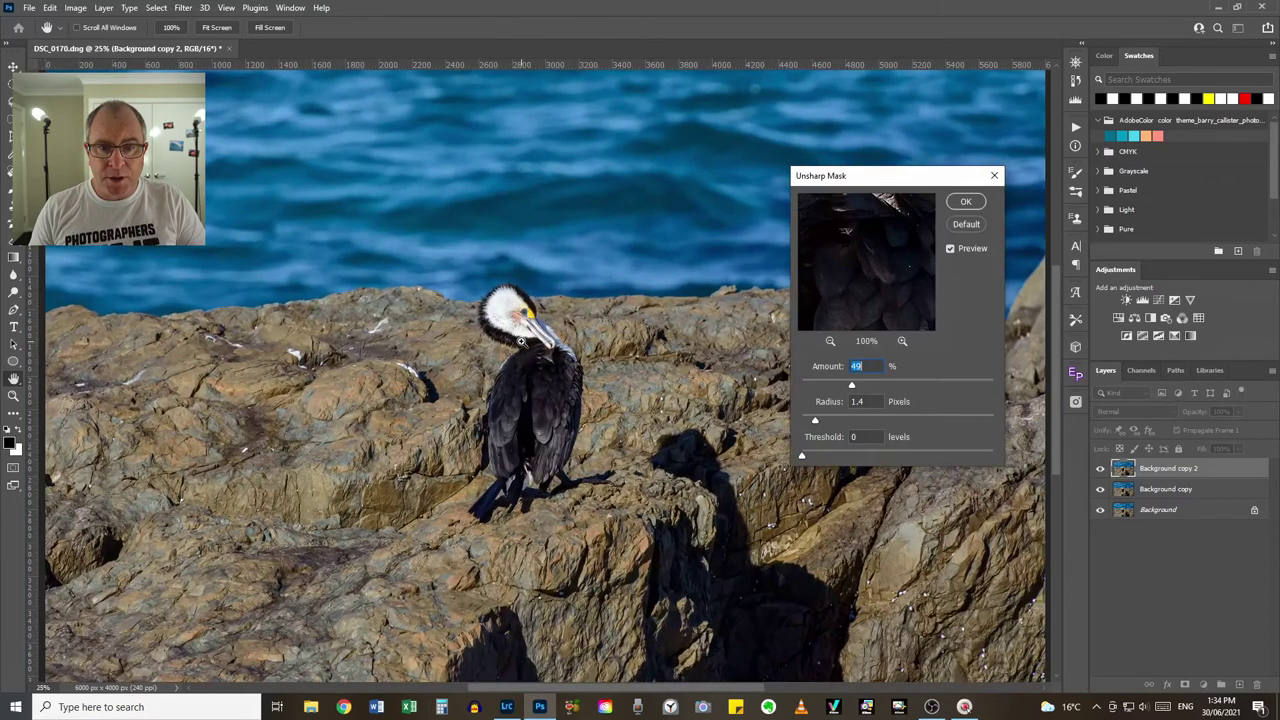
pyautogui.keyDown('ctrl'); pyautogui.click(520, 341); pyautogui.keyUp('ctrl')
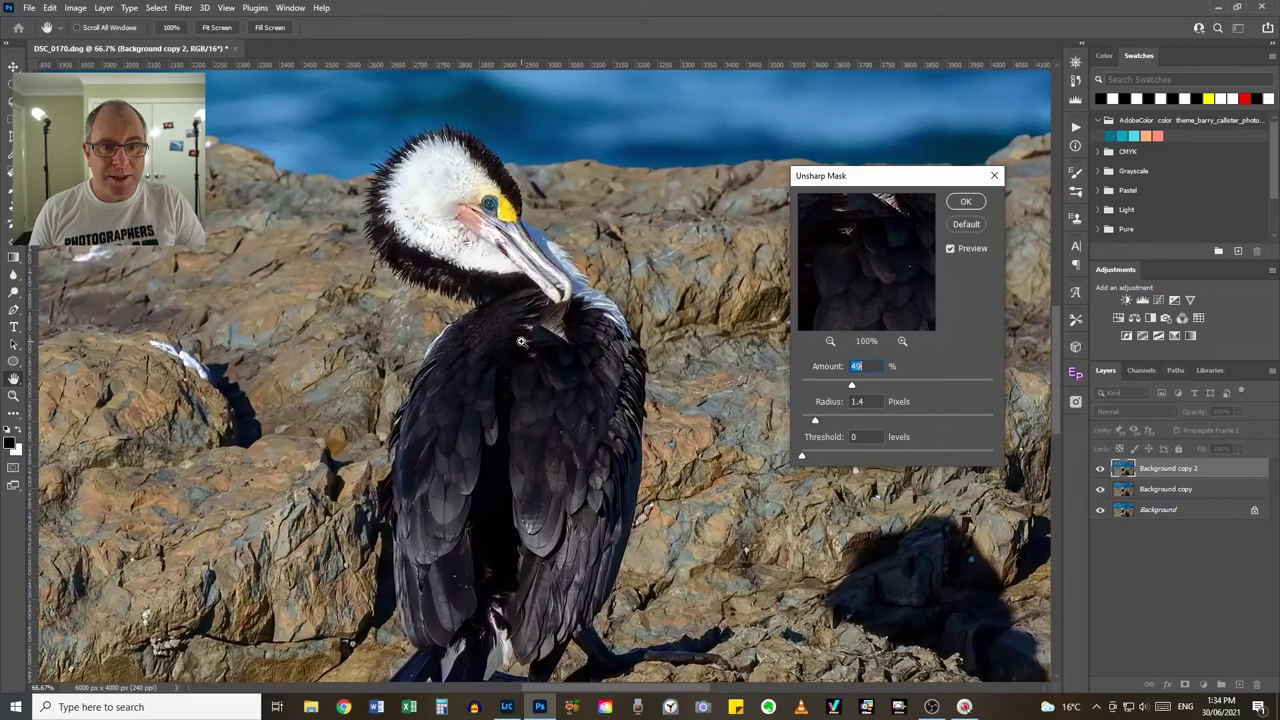
pyautogui.keyDown('ctrl'); pyautogui.click(521, 342); pyautogui.keyUp('ctrl')
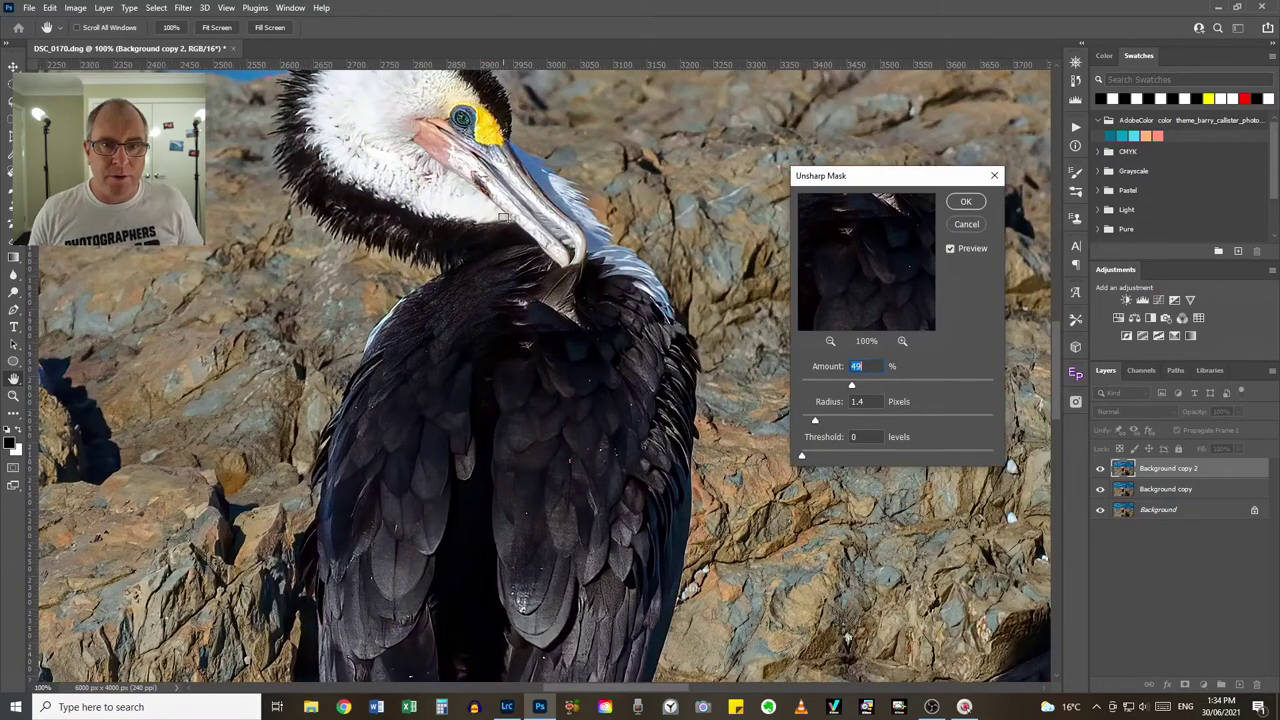
pyautogui.scroll(5, 504, 216)
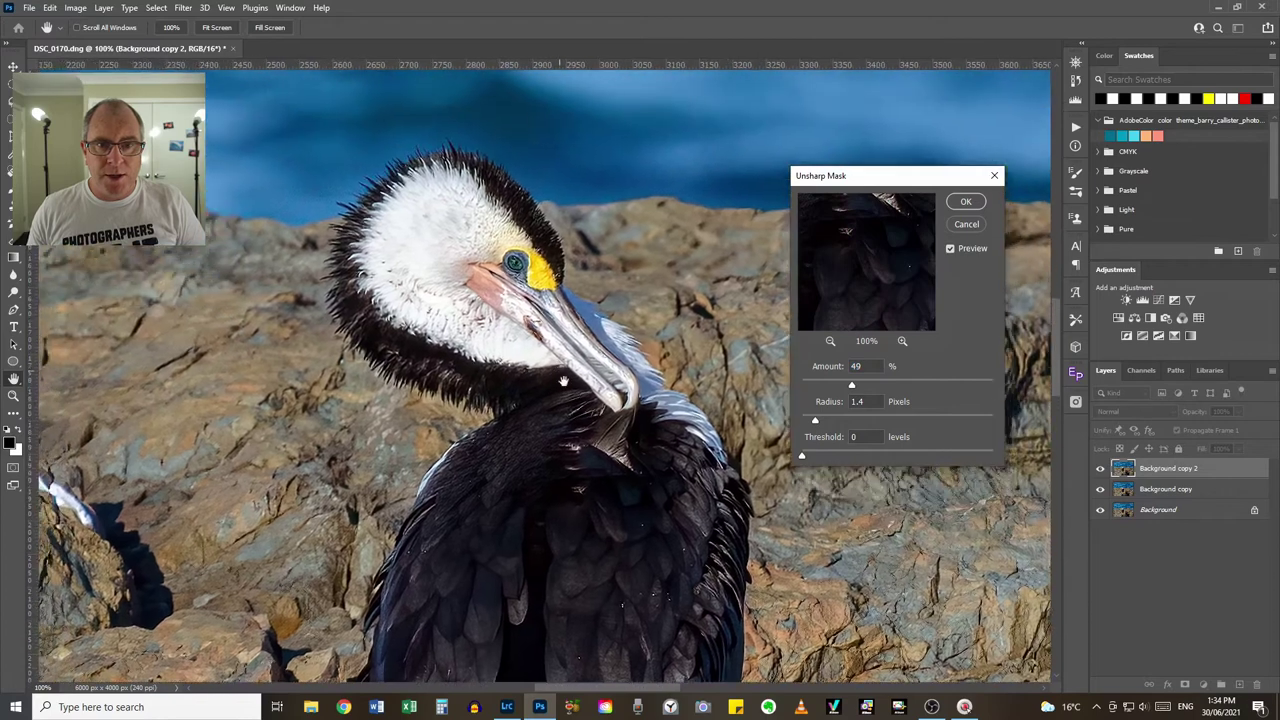
pyautogui.scroll(2, 544, 375)
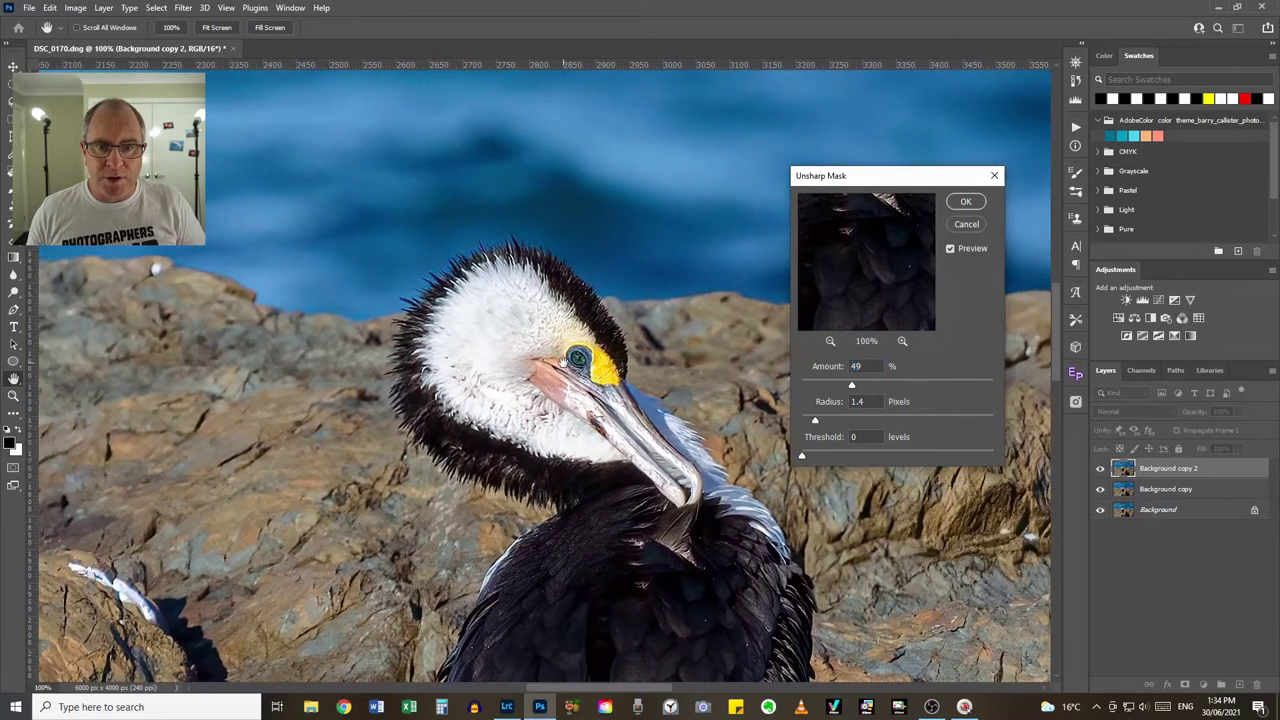
pyautogui.scroll(-2, 560, 365)
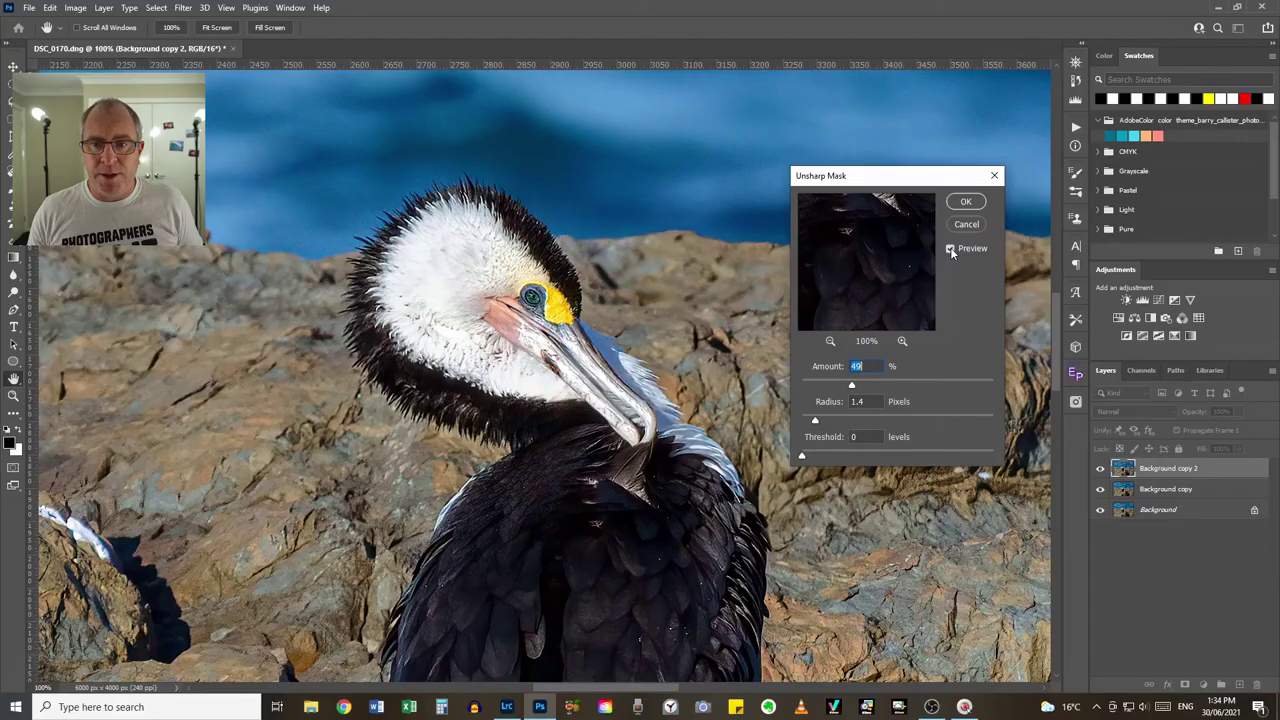
pyautogui.click(950, 248)
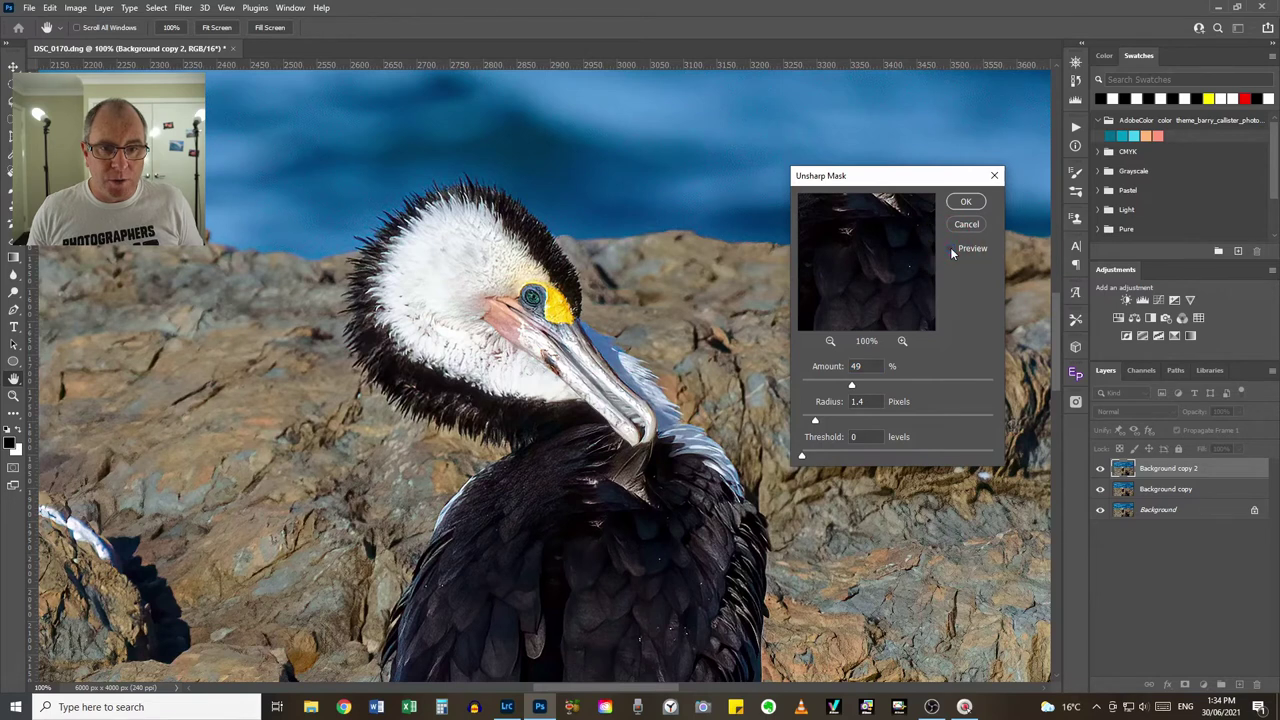
pyautogui.moveTo(819, 368); pyautogui.dragTo(829, 370)
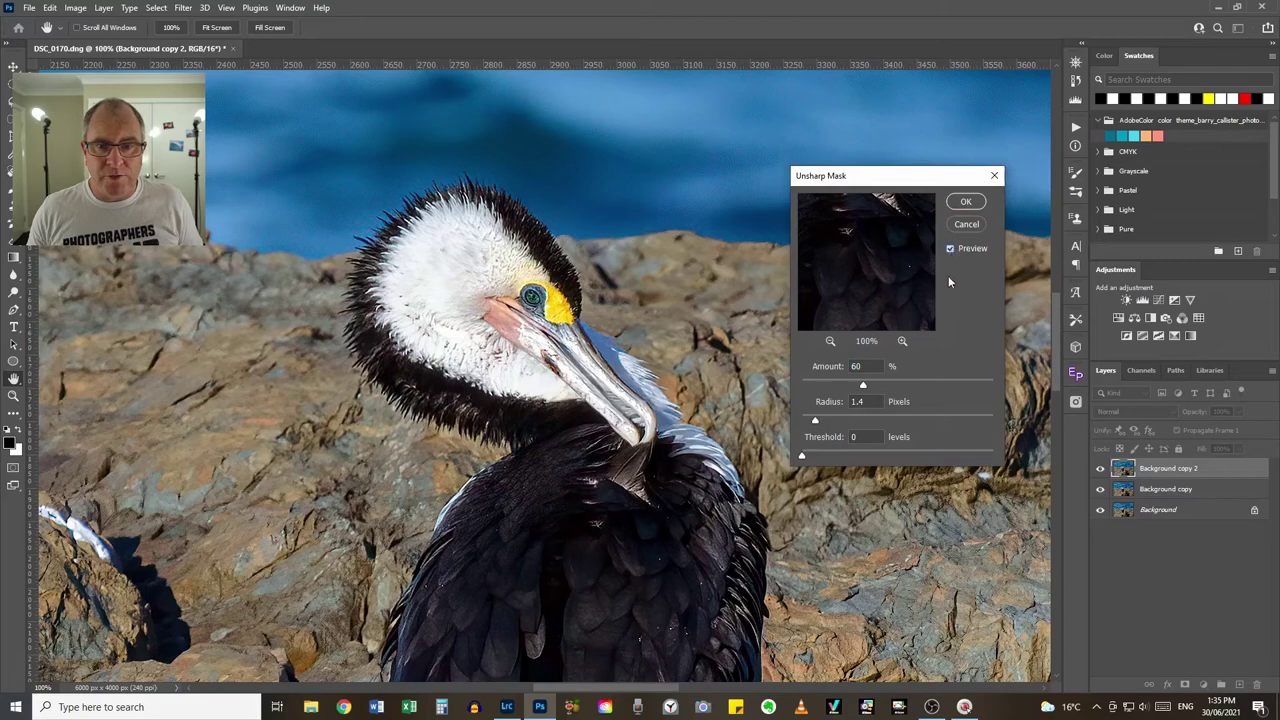
pyautogui.click(968, 204)
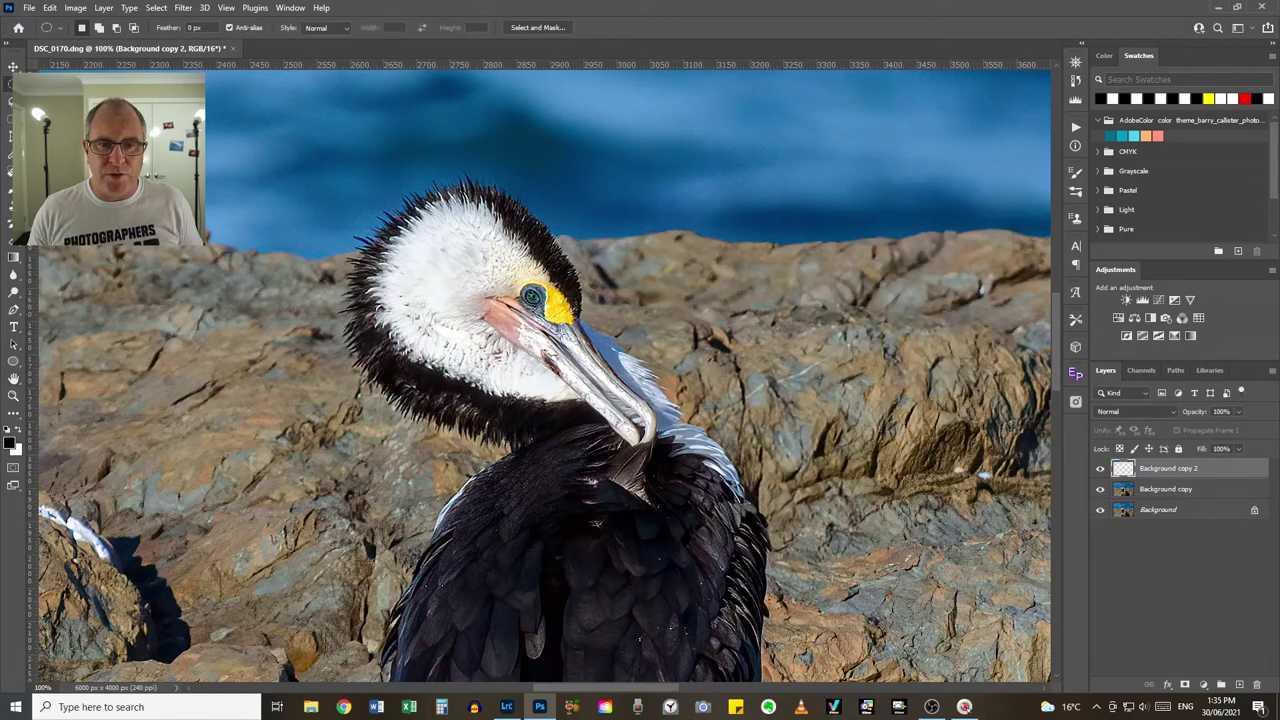
# Fit the whole photo in view and compare it with the sharpened Background copy 2 layer hidden and shown.
pyautogui.hotkey('ctrl', '0')
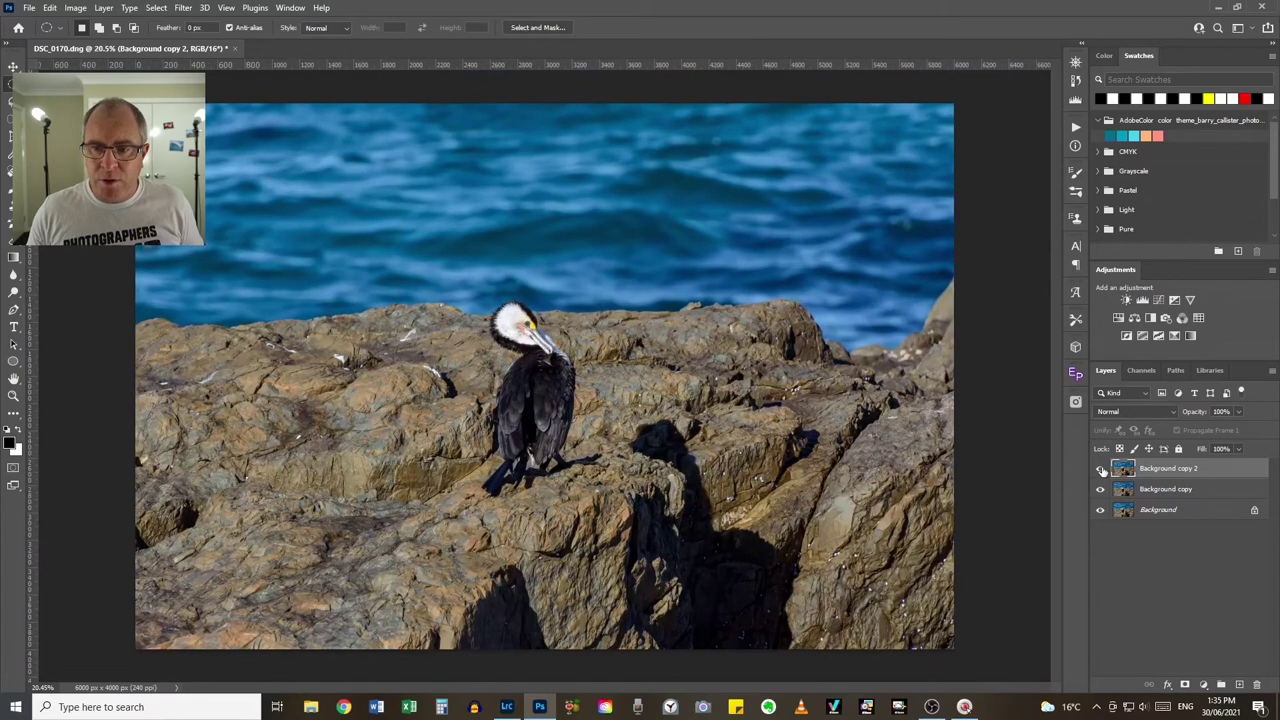
pyautogui.click(1101, 469)
pyautogui.click(1101, 469)
pyautogui.click(1101, 469)
pyautogui.click(1101, 469)
pyautogui.click(1101, 469)
pyautogui.click(1101, 469)
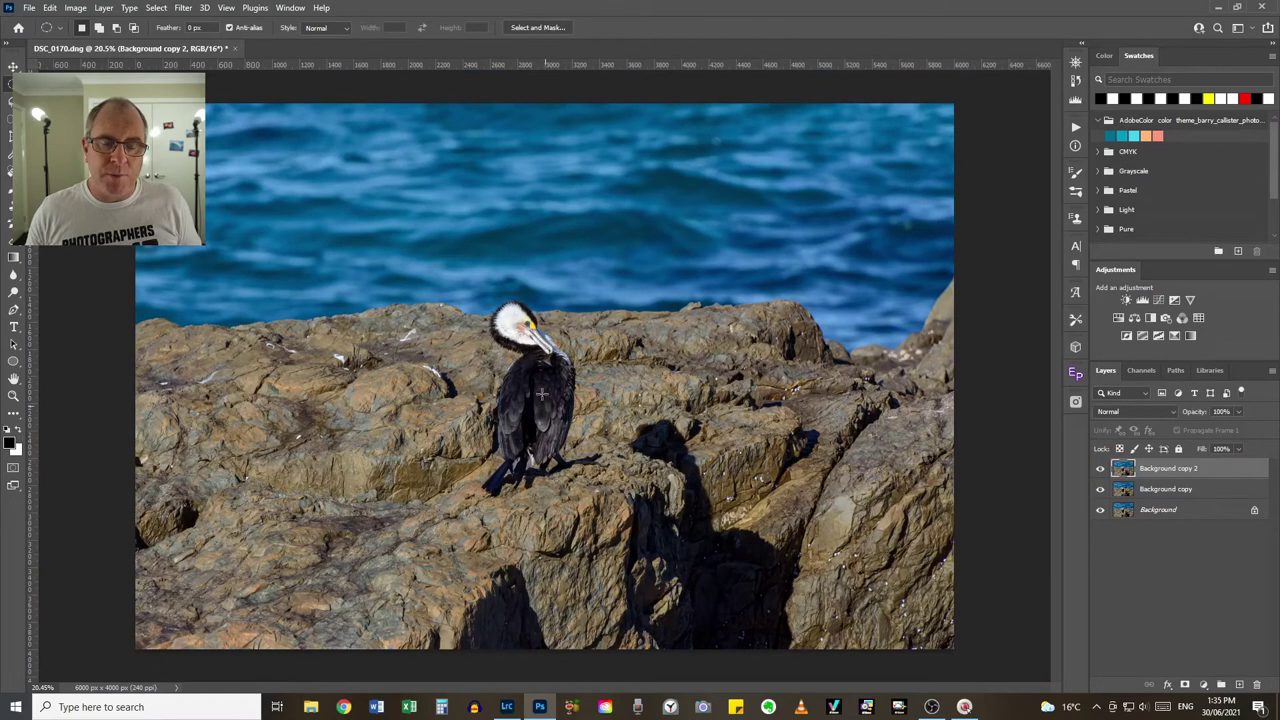
pyautogui.scroll(2, 544, 376)
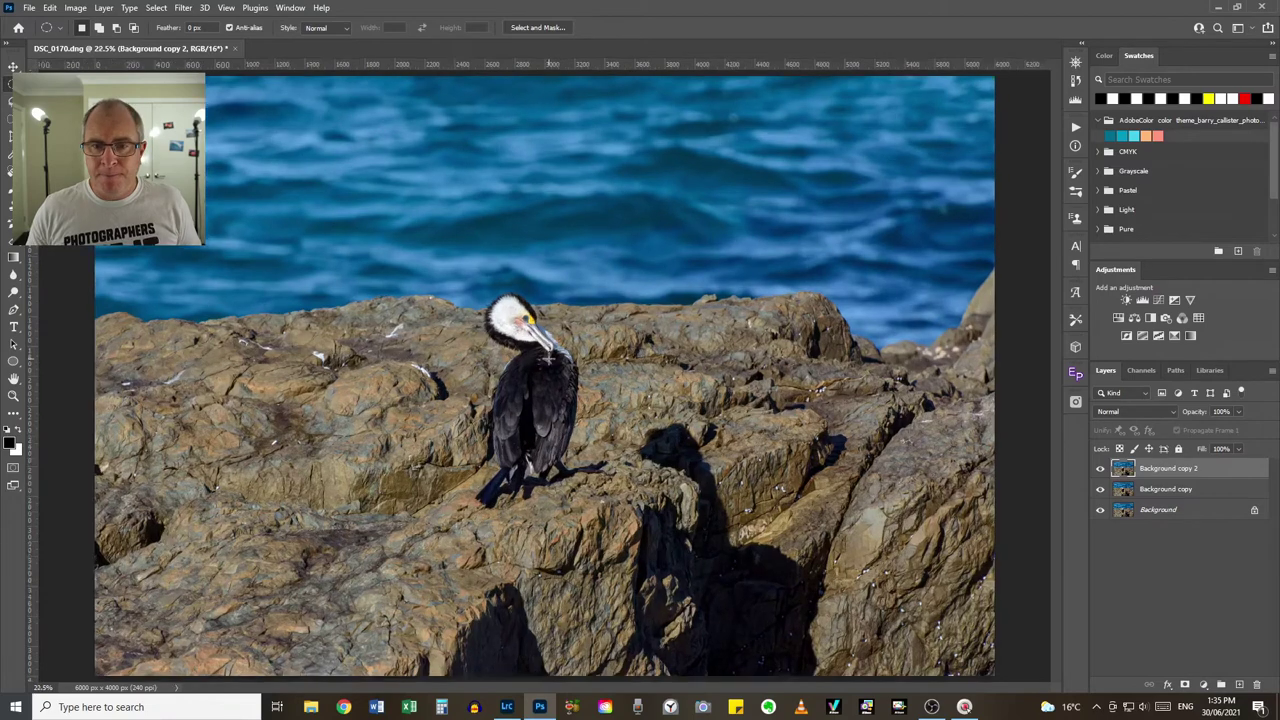
pyautogui.scroll(-4, 544, 376)
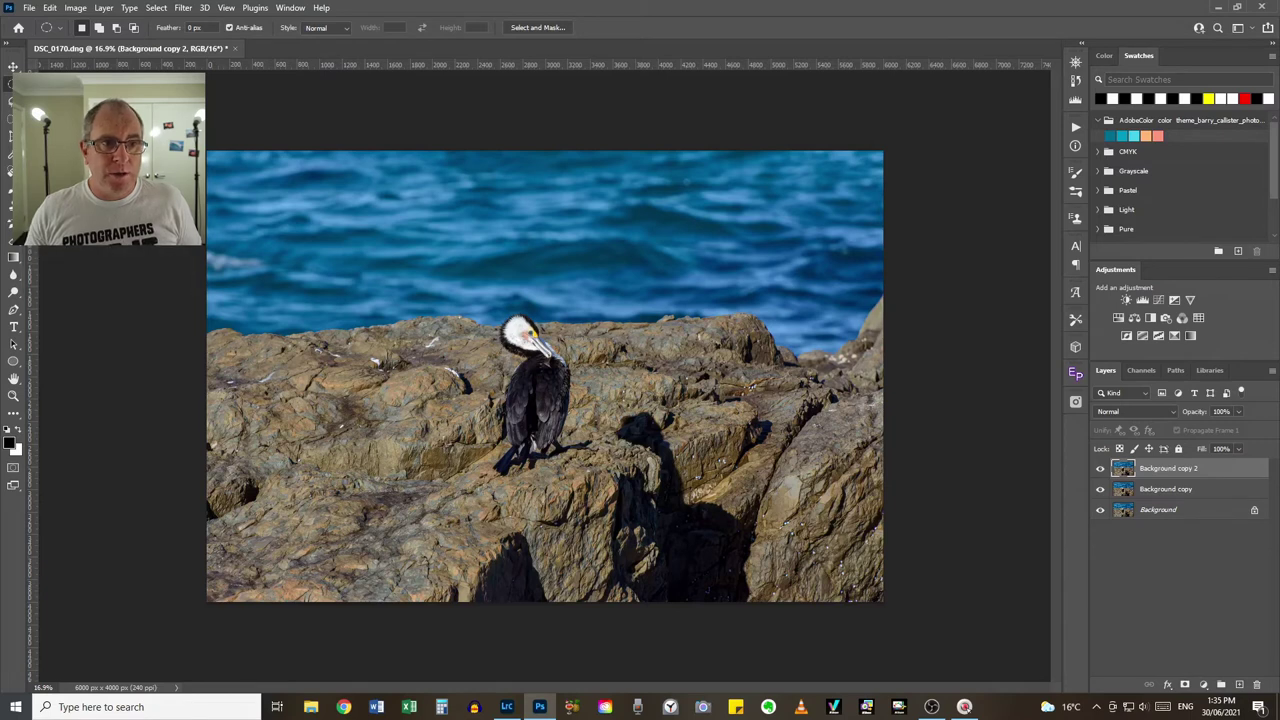
# Select a large ellipse around the bird, add a Curves adjustment layer from it, and lower its midtones to input 137, output 116.
pyautogui.moveTo(299, 233); pyautogui.dragTo(783, 582)
pyautogui.moveTo(525, 417); pyautogui.dragTo(533, 379)
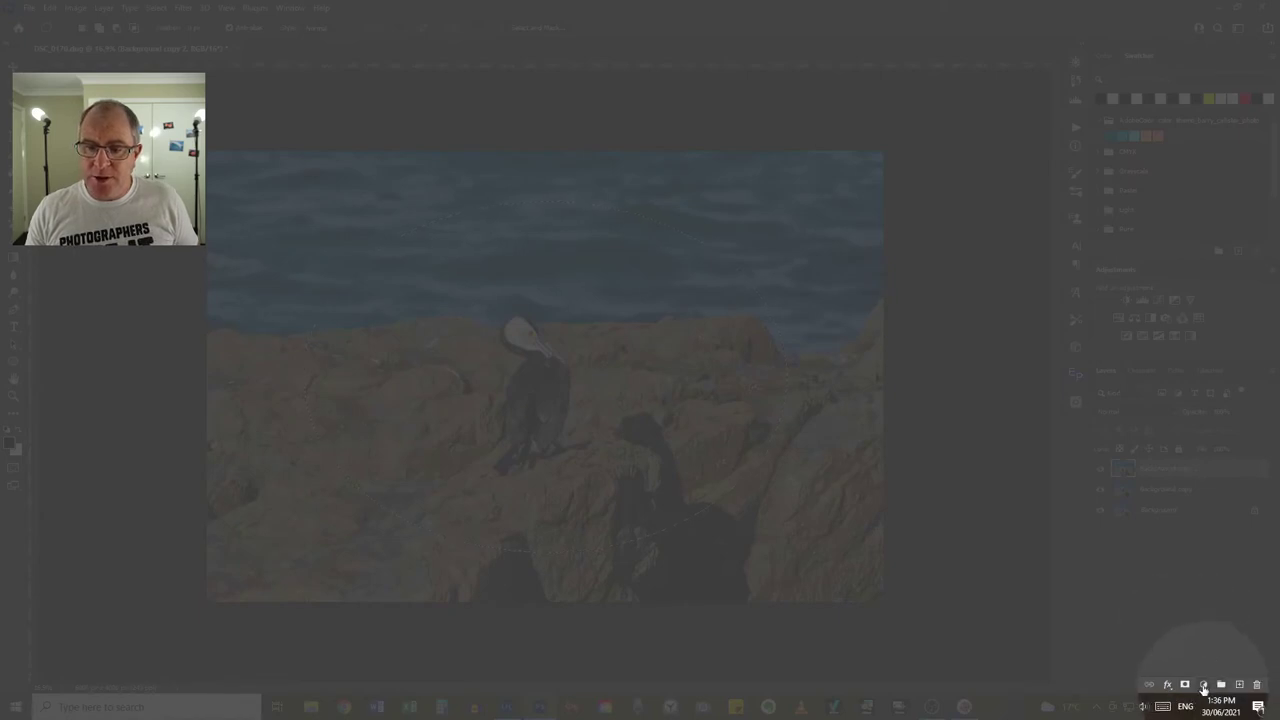
pyautogui.click(1203, 686)
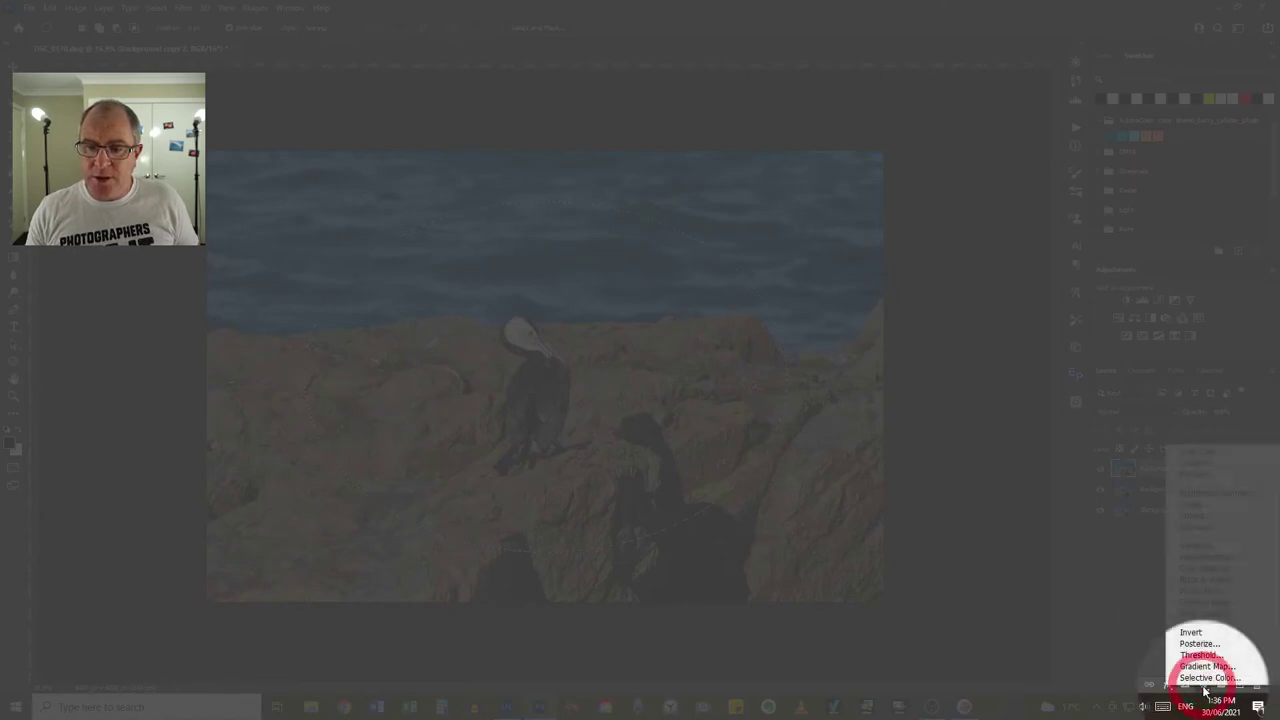
pyautogui.click(1205, 517)
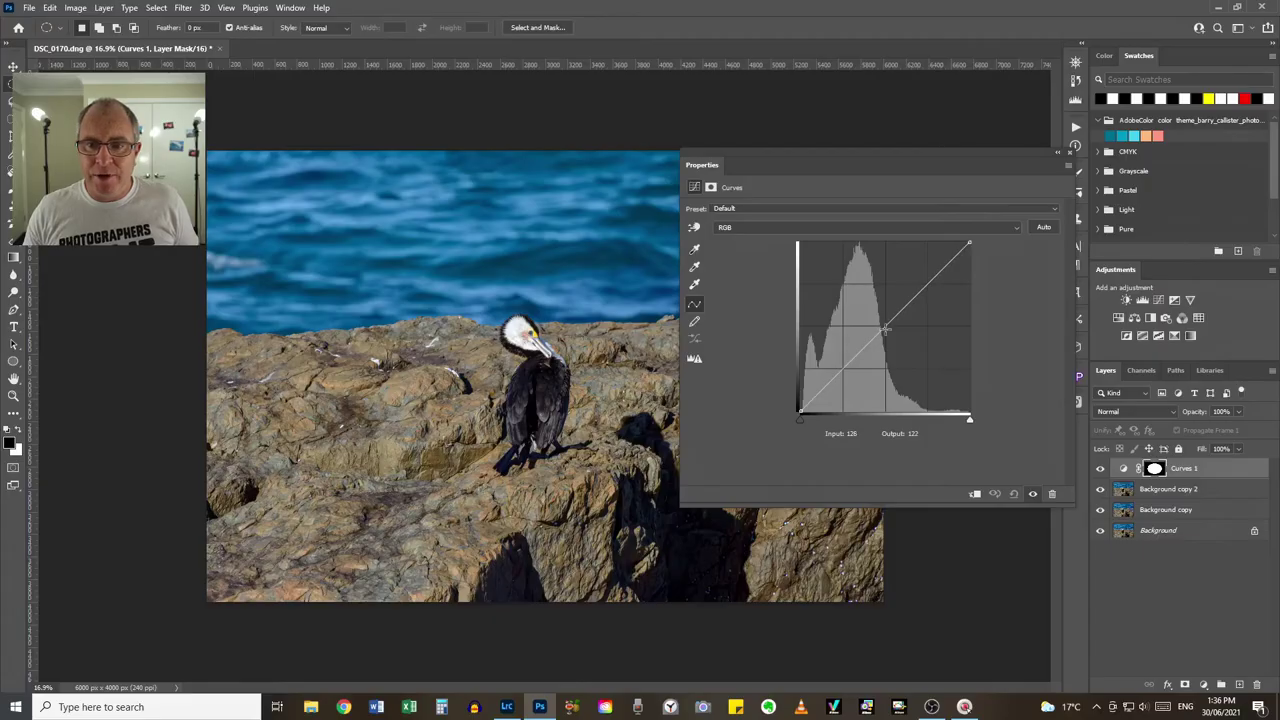
pyautogui.moveTo(885, 330); pyautogui.dragTo(892, 334)
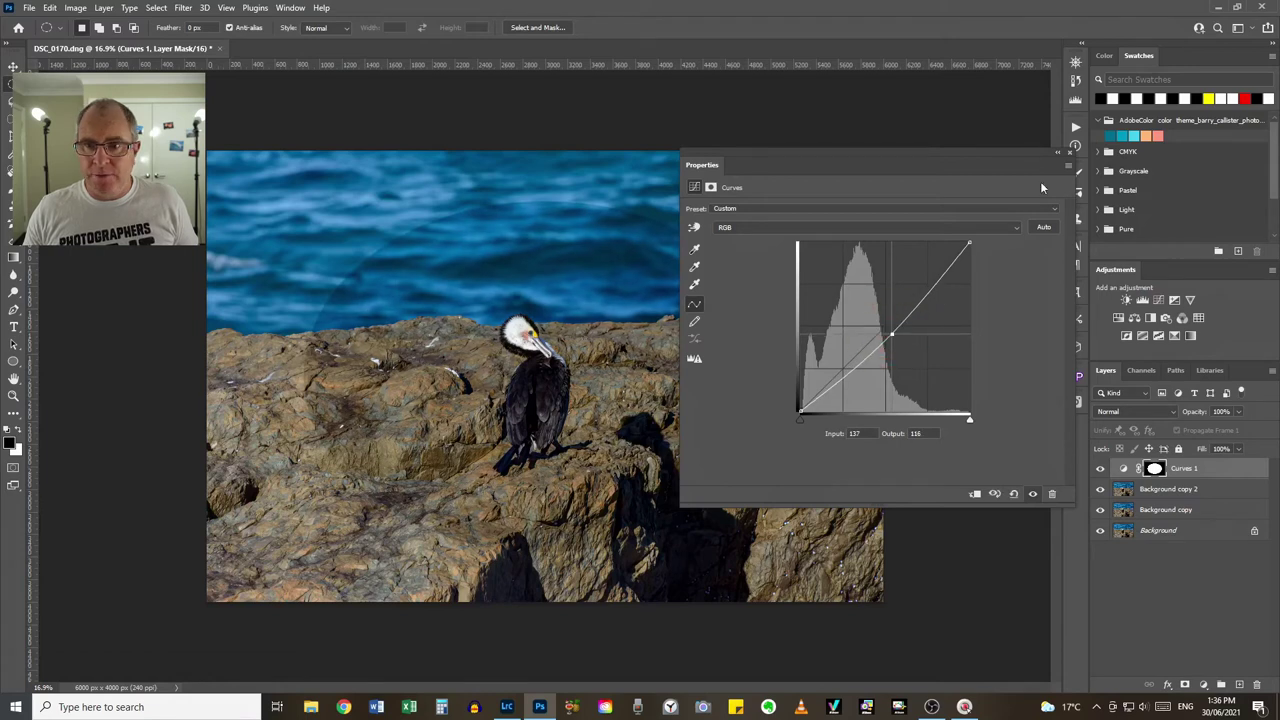
pyautogui.click(1071, 152)
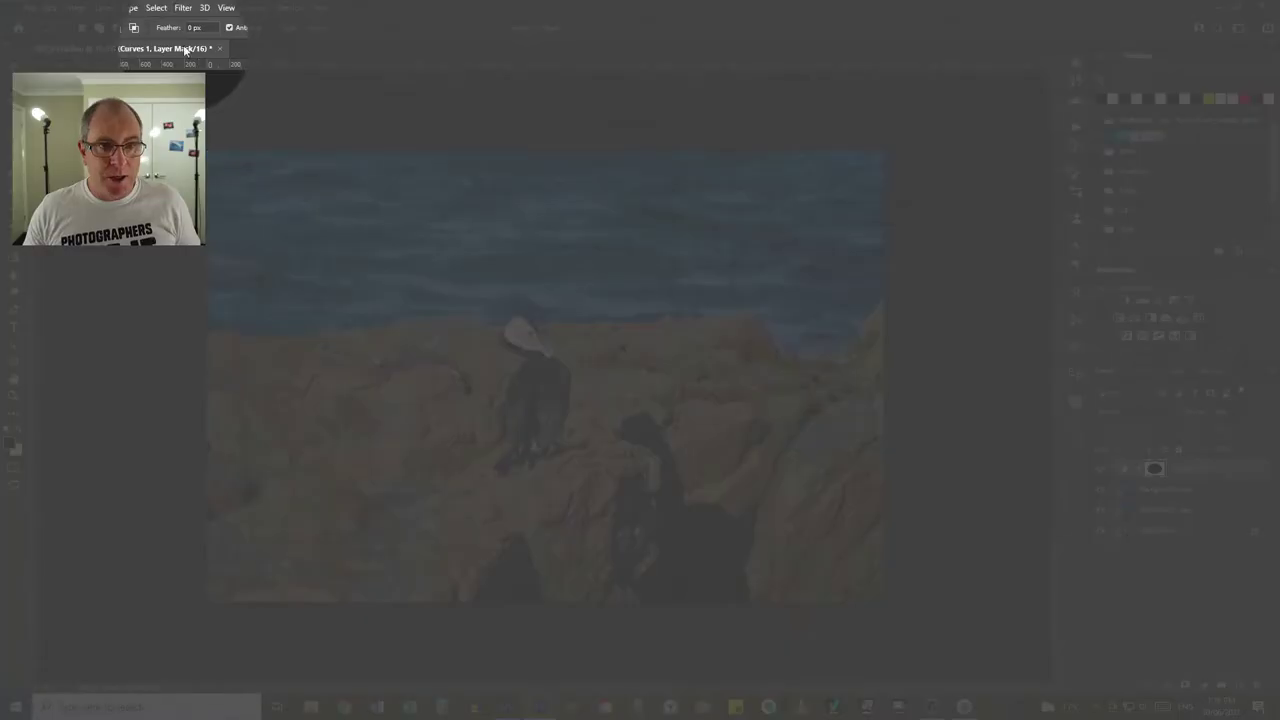
# Invert the Curves 1 mask to darken the surroundings and soften it with a Gaussian Blur of 366 pixels, checking the preview off and on.
pyautogui.click(183, 7)
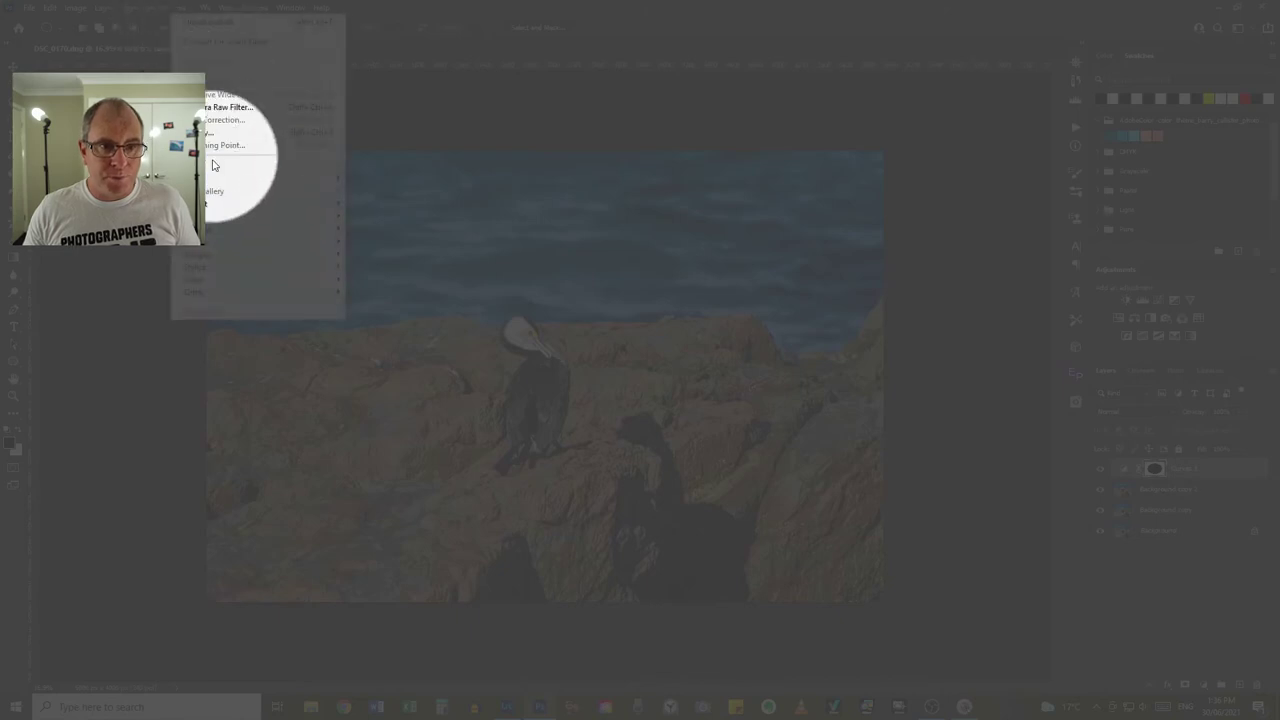
pyautogui.moveTo(286, 180)
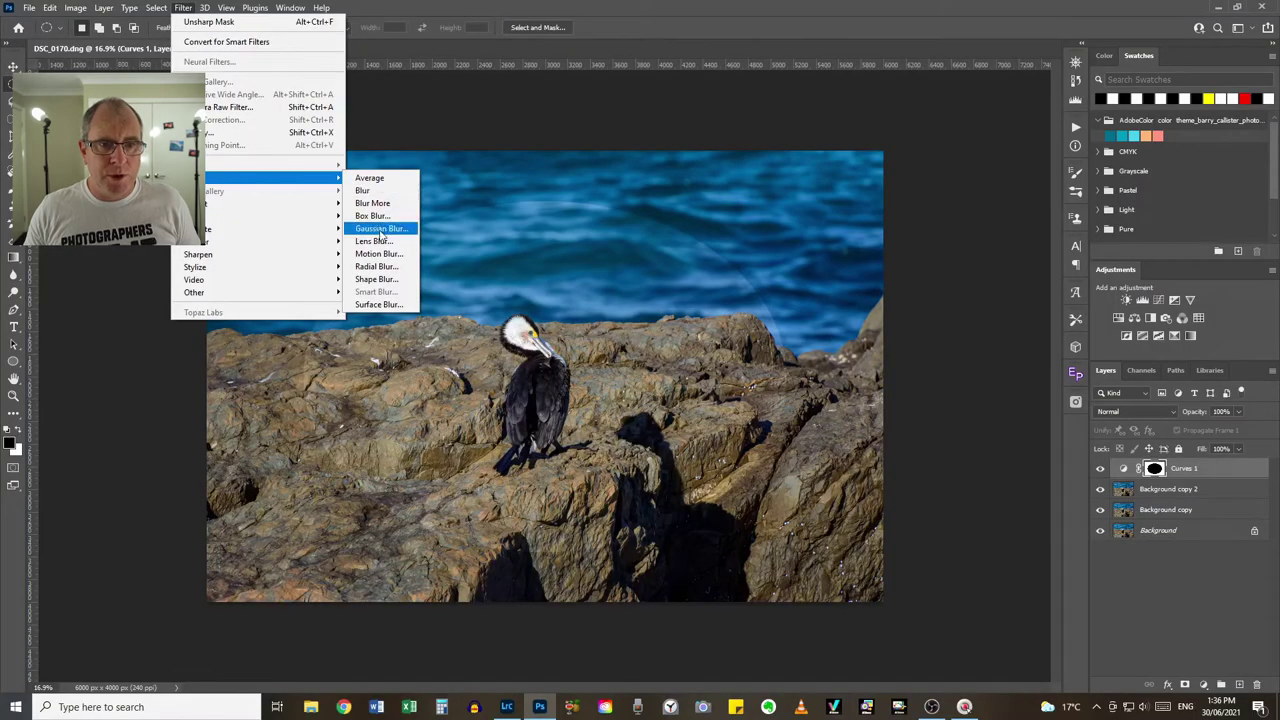
pyautogui.click(378, 228)
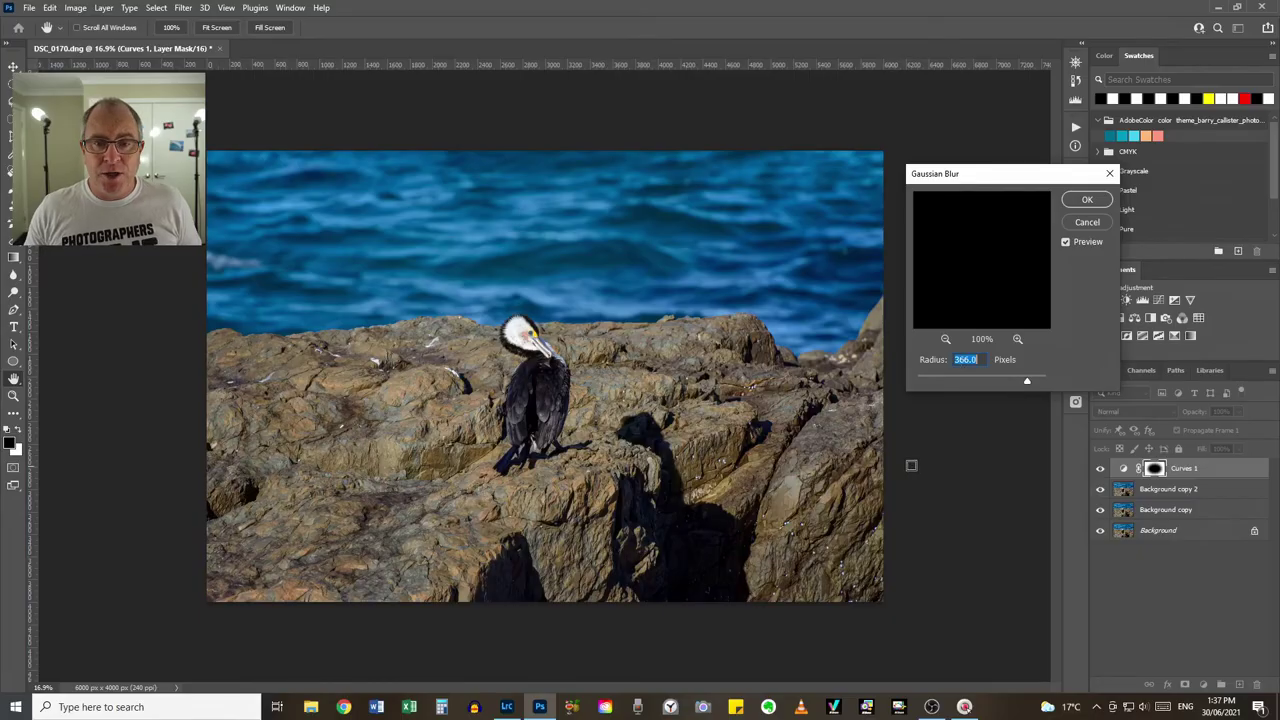
pyautogui.click(1066, 243)
pyautogui.click(1066, 242)
pyautogui.click(1066, 242)
pyautogui.click(1066, 242)
pyautogui.click(1066, 242)
pyautogui.click(1082, 200)
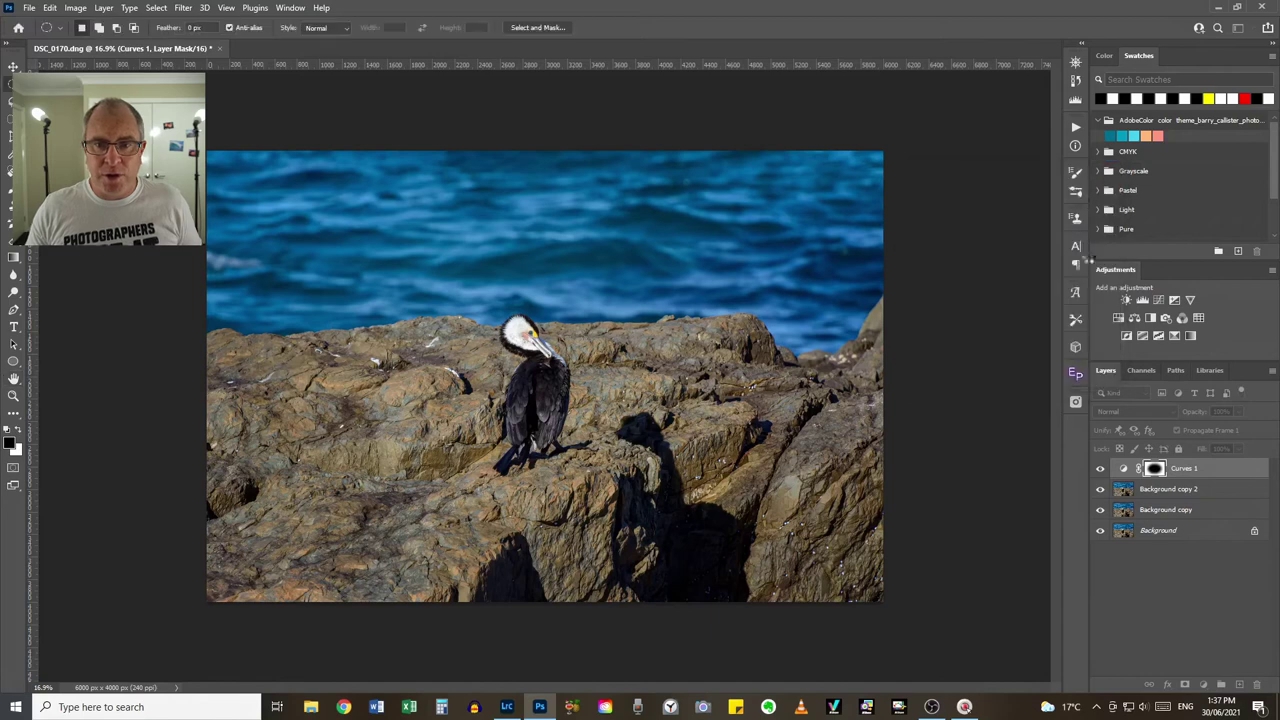
# Compare the photo at a very small size with the Curves 1 vignette layer hidden and shown.
pyautogui.scroll(-6, 554, 394)
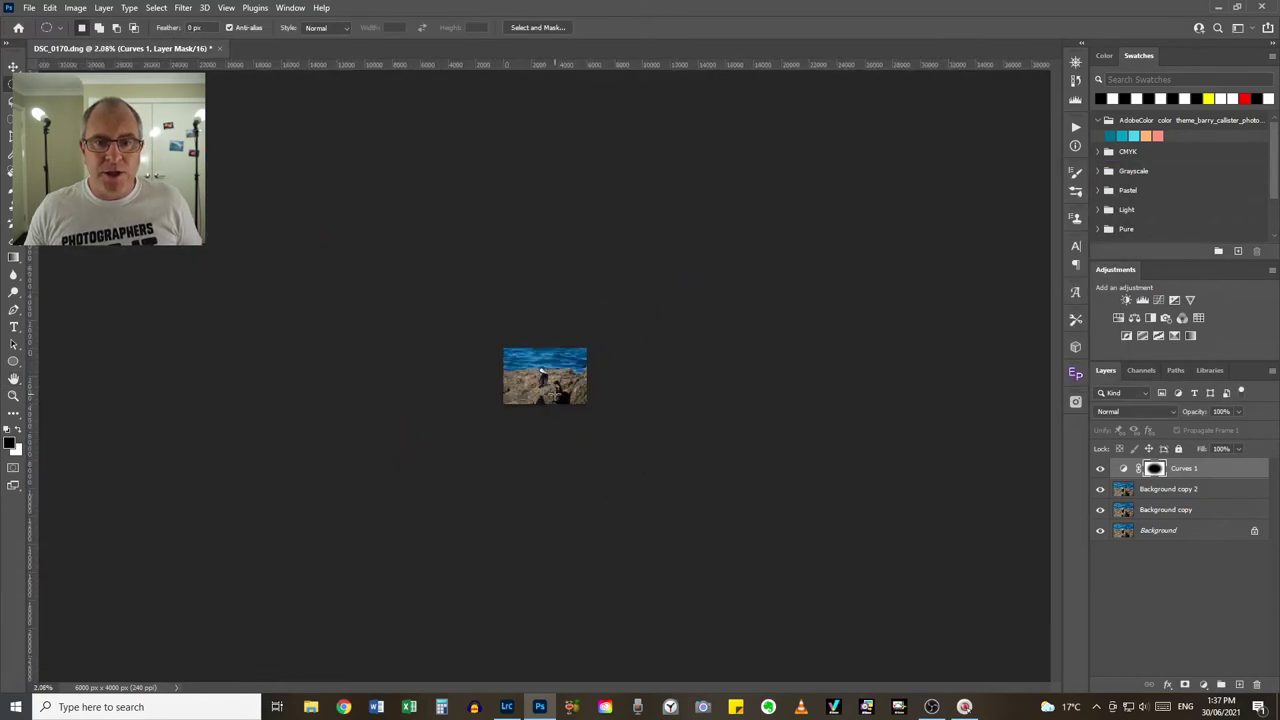
pyautogui.click(1100, 470)
pyautogui.click(1100, 470)
pyautogui.click(1100, 470)
pyautogui.click(1100, 470)
pyautogui.scroll(6, 697, 443)
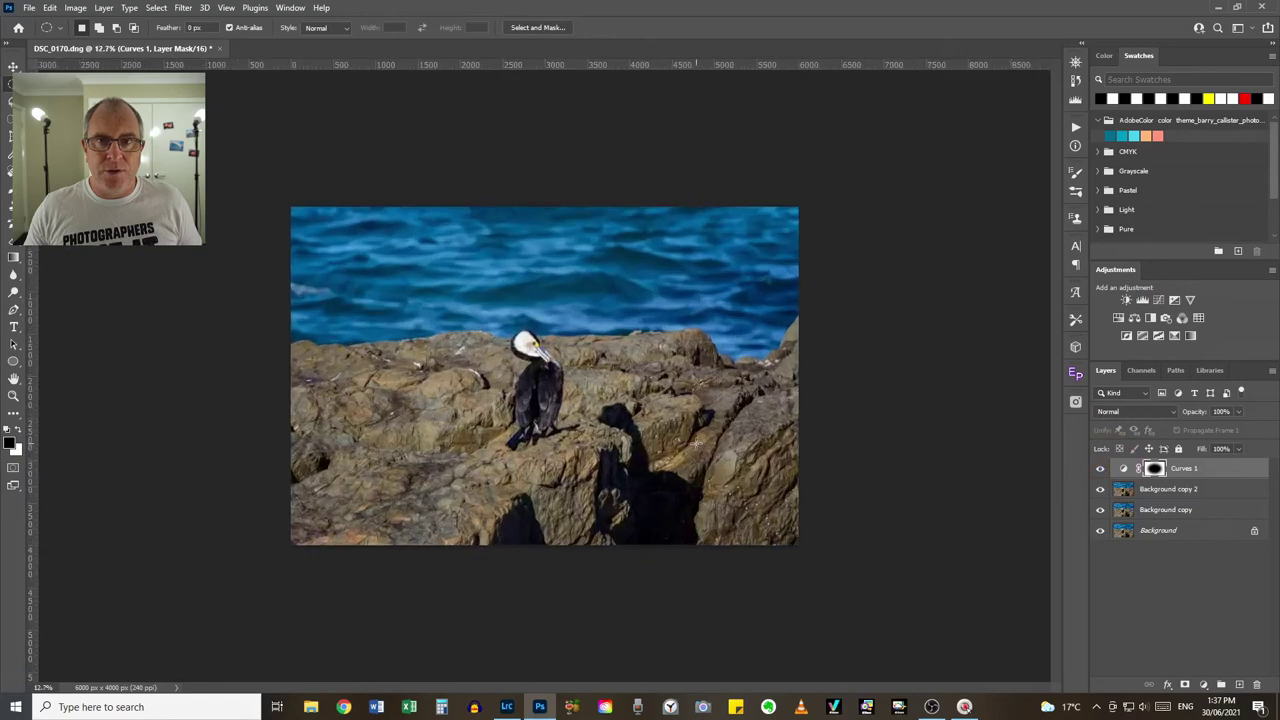
pyautogui.scroll(1, 696, 443)
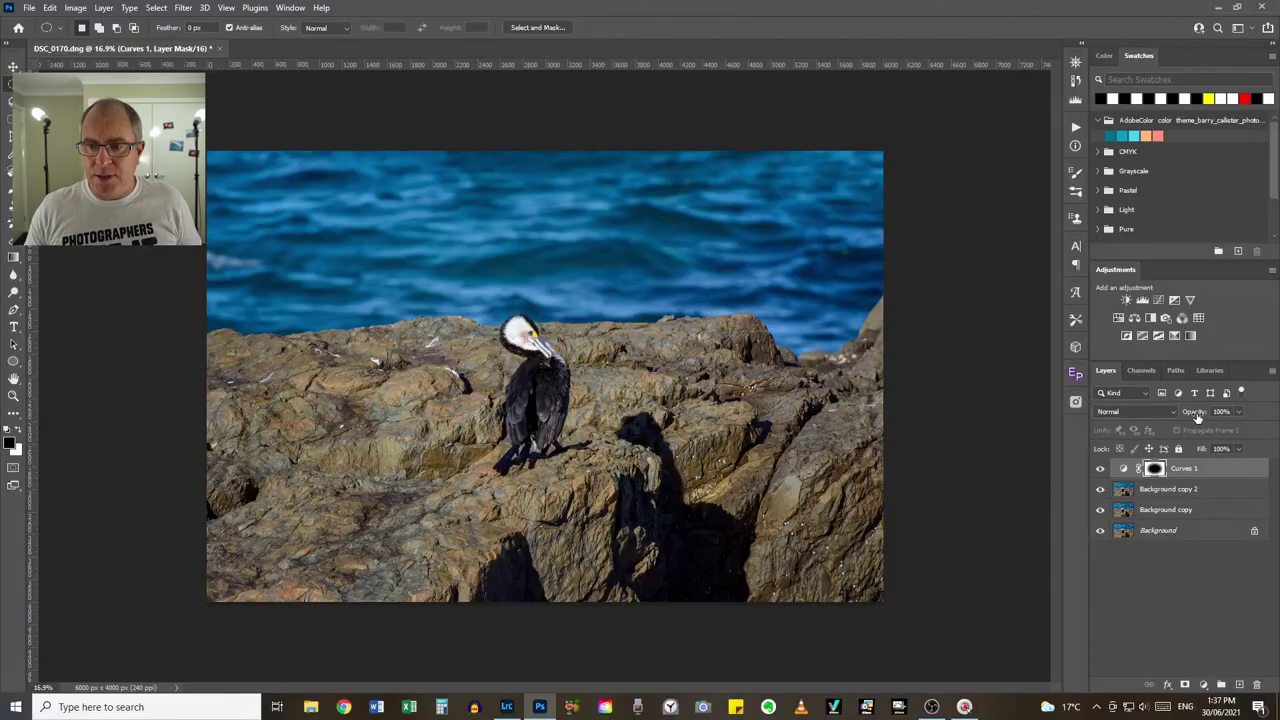
# Reduce the Curves 1 layer's opacity to 85% and compare the photo with the layer hidden and shown.
pyautogui.moveTo(1198, 416); pyautogui.dragTo(1186, 417)
pyautogui.click(1100, 469)
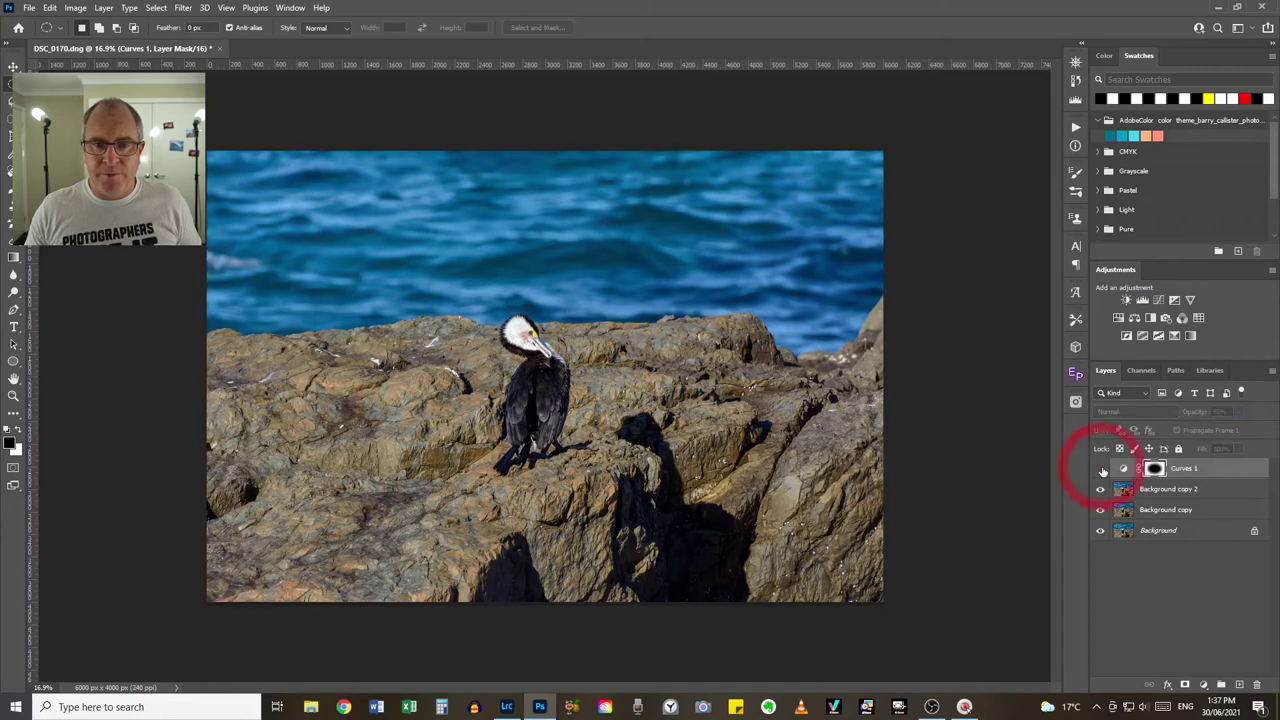
pyautogui.click(1100, 469)
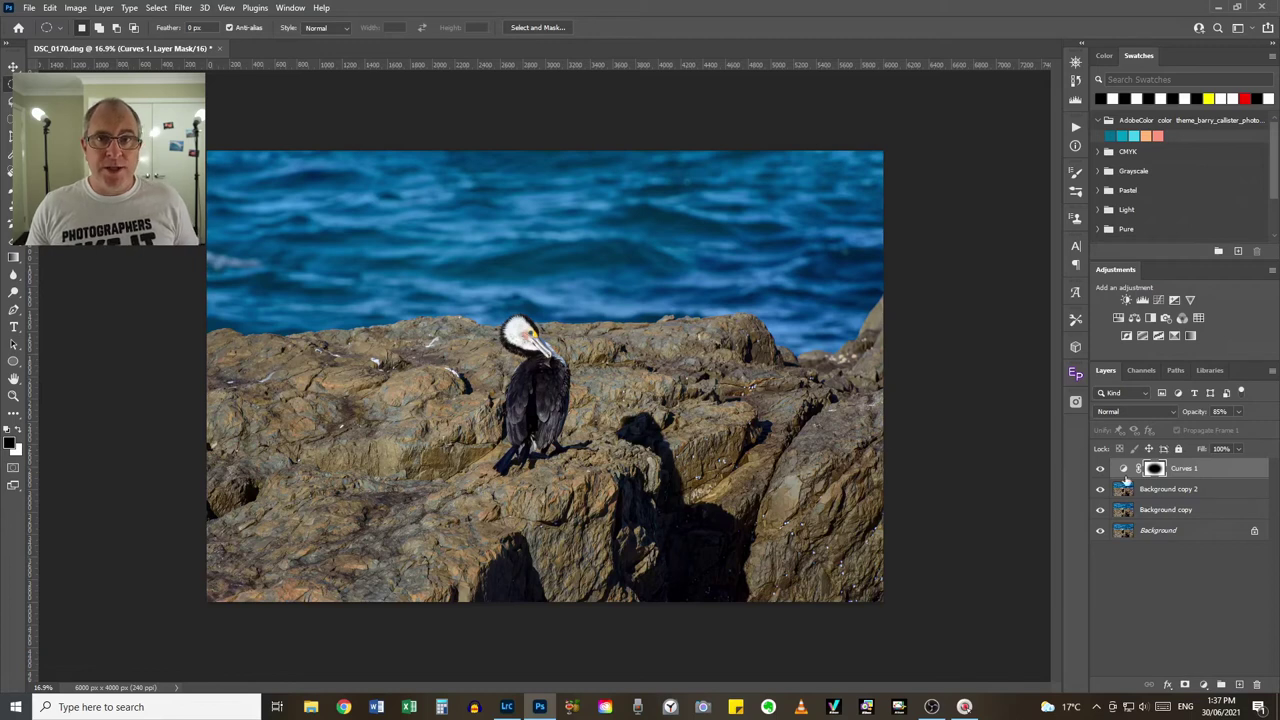
# Duplicate the Curves 1 layer and invert the copy's mask so it affects the area around the bird.
pyautogui.moveTo(1184, 475); pyautogui.dragTo(1240, 685)
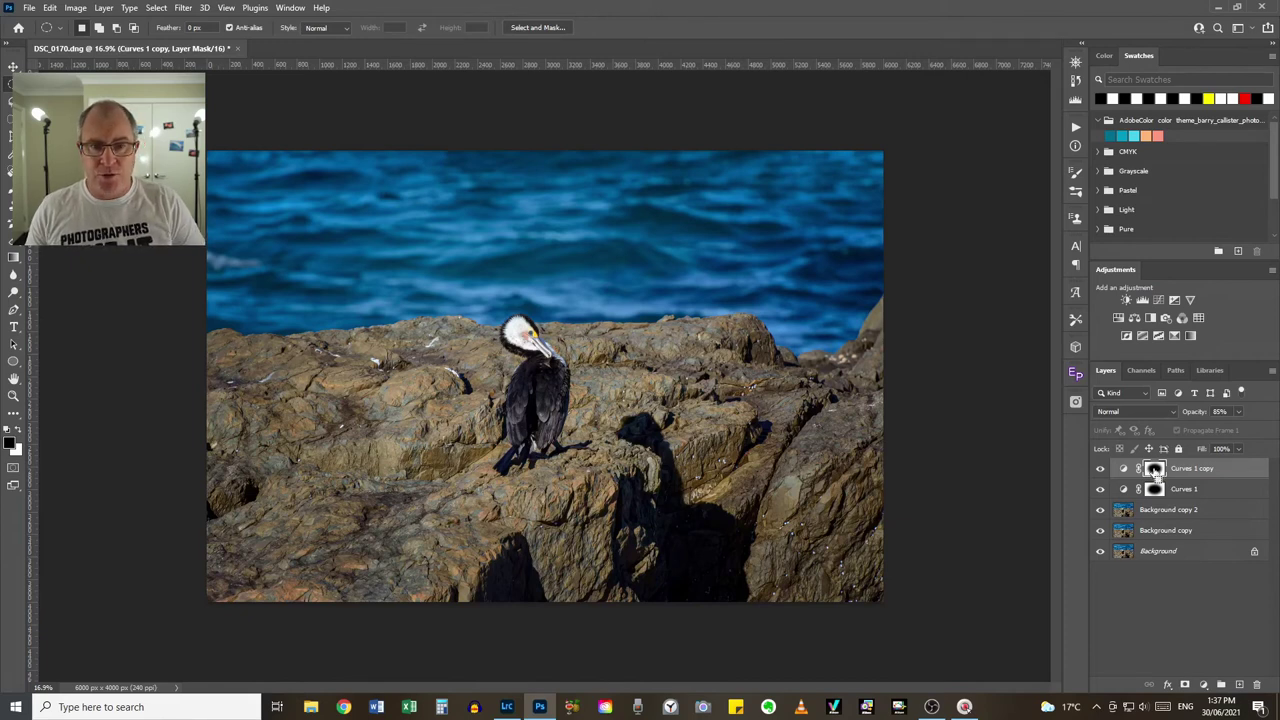
pyautogui.keyDown('shift'); pyautogui.click(1155, 472); pyautogui.keyUp('shift')
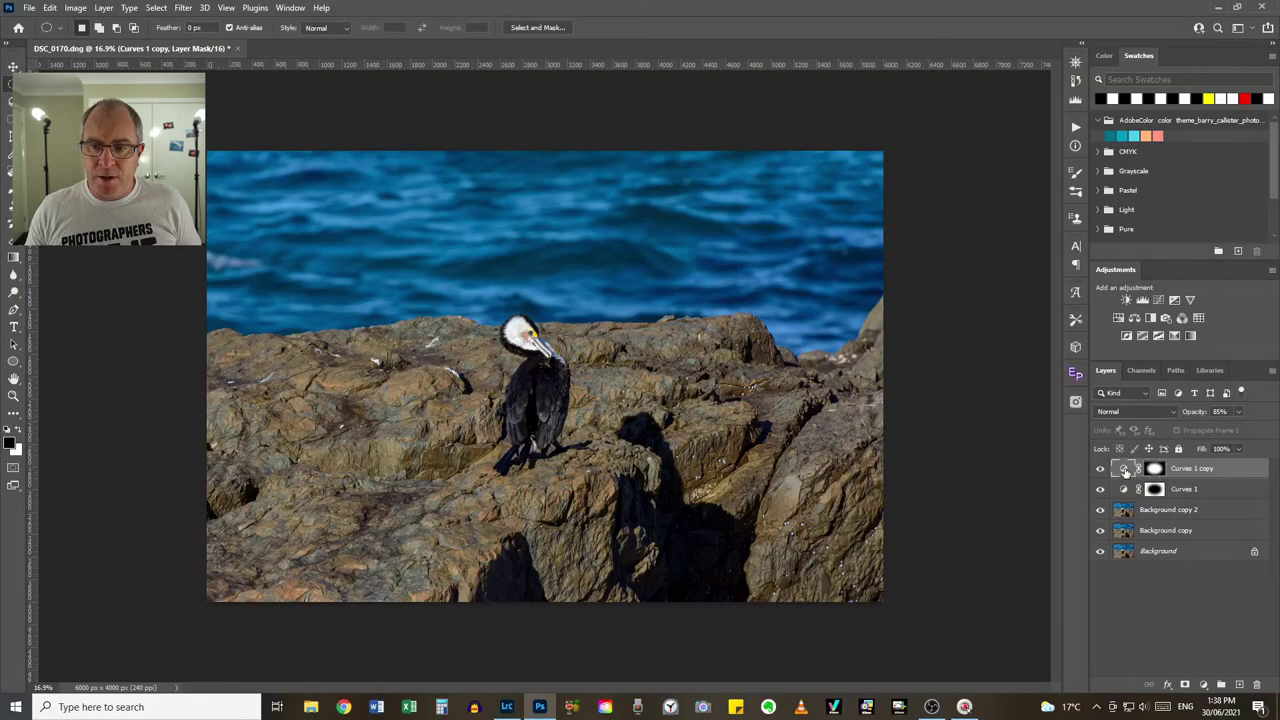
# Brighten the Curves 1 copy layer by moving its curve point to input 123, output 132, checking the effect off and on.
pyautogui.doubleClick(1125, 472)
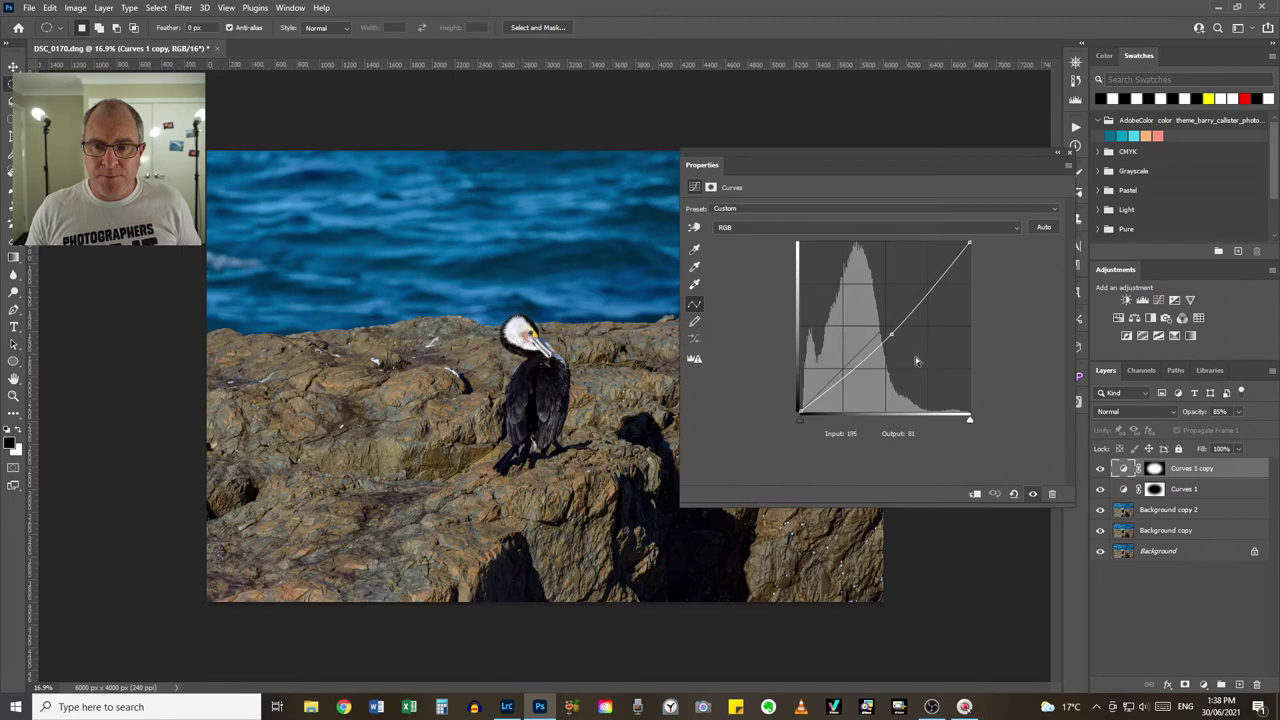
pyautogui.moveTo(891, 336); pyautogui.dragTo(882, 322)
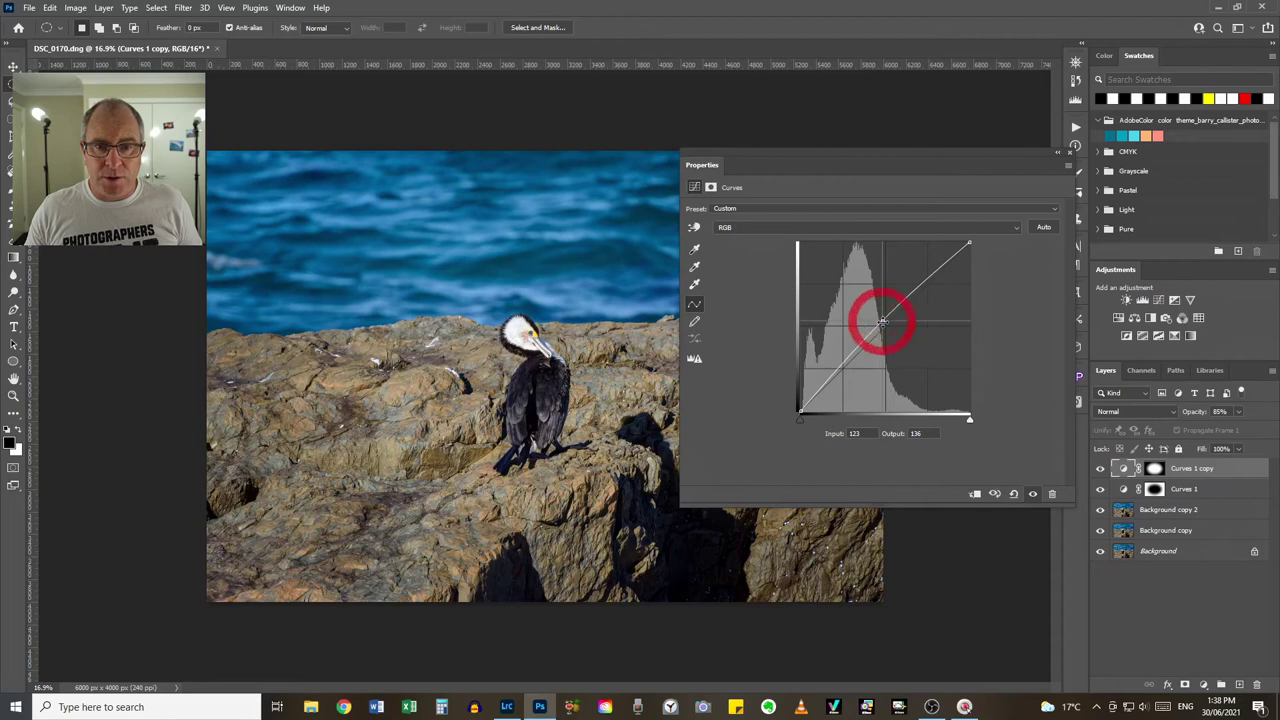
pyautogui.click(1032, 494)
pyautogui.click(1032, 494)
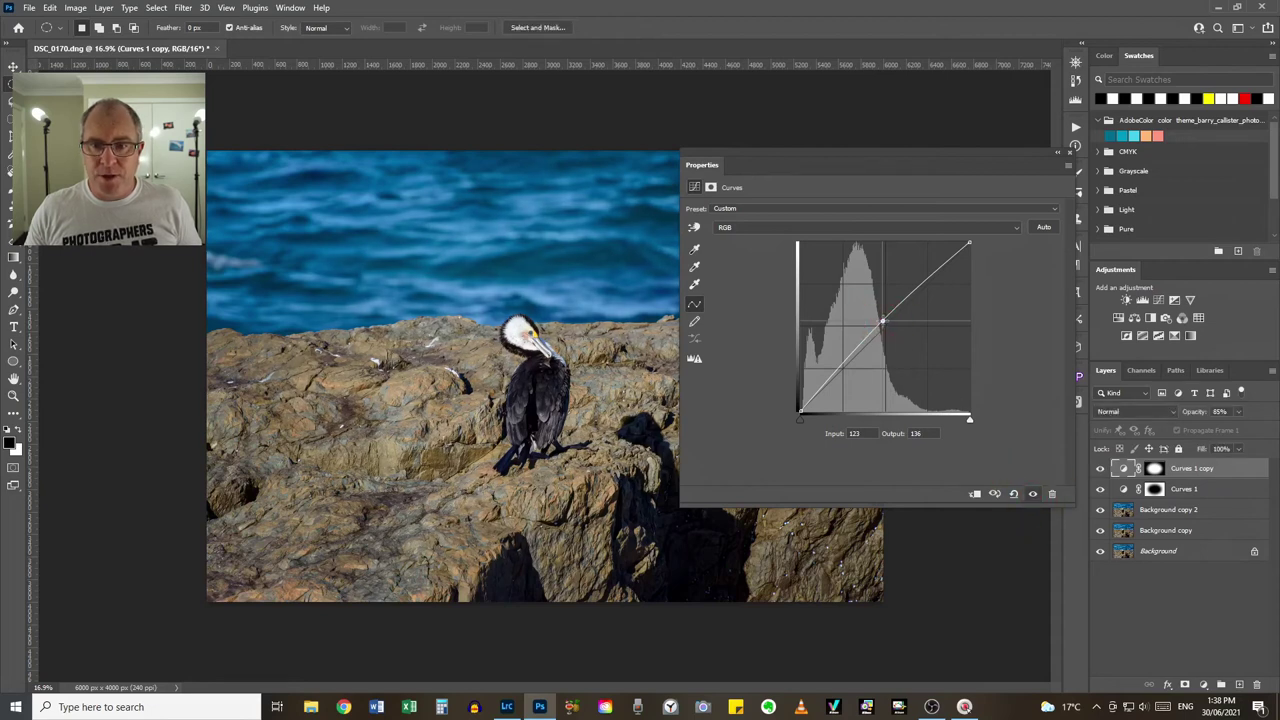
pyautogui.moveTo(882, 321); pyautogui.dragTo(882, 324)
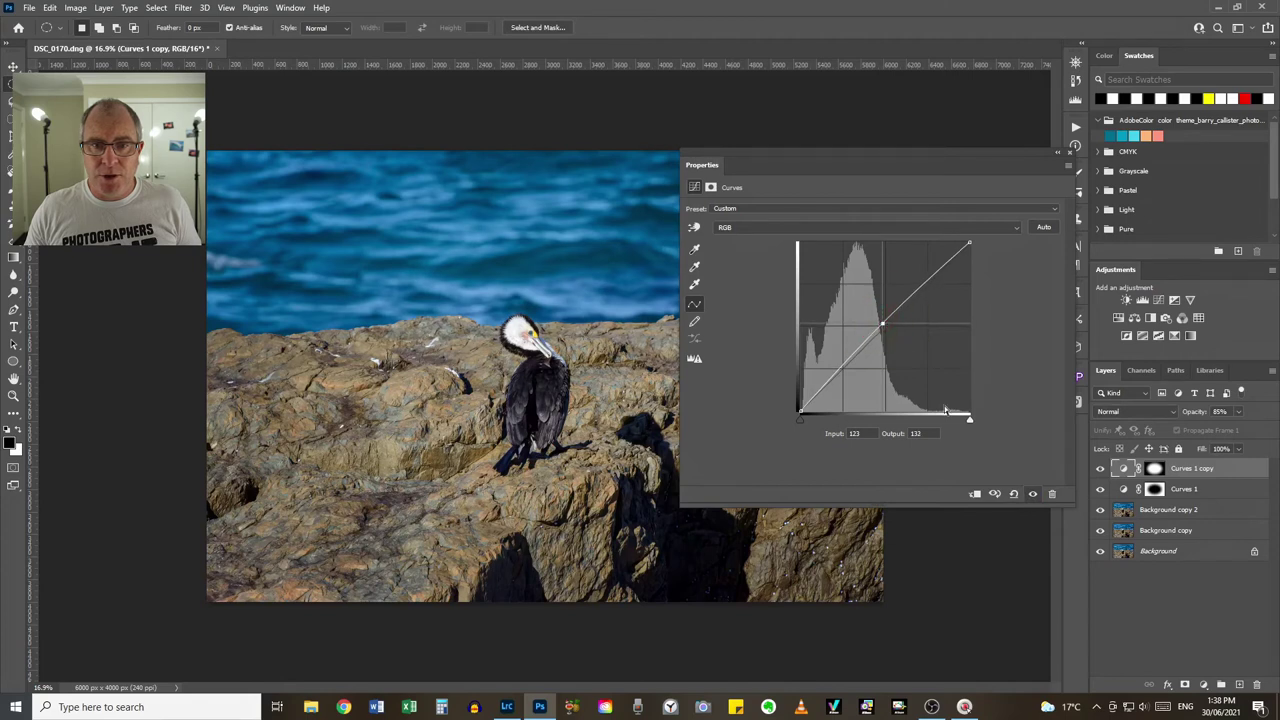
pyautogui.click(1031, 495)
pyautogui.click(1033, 496)
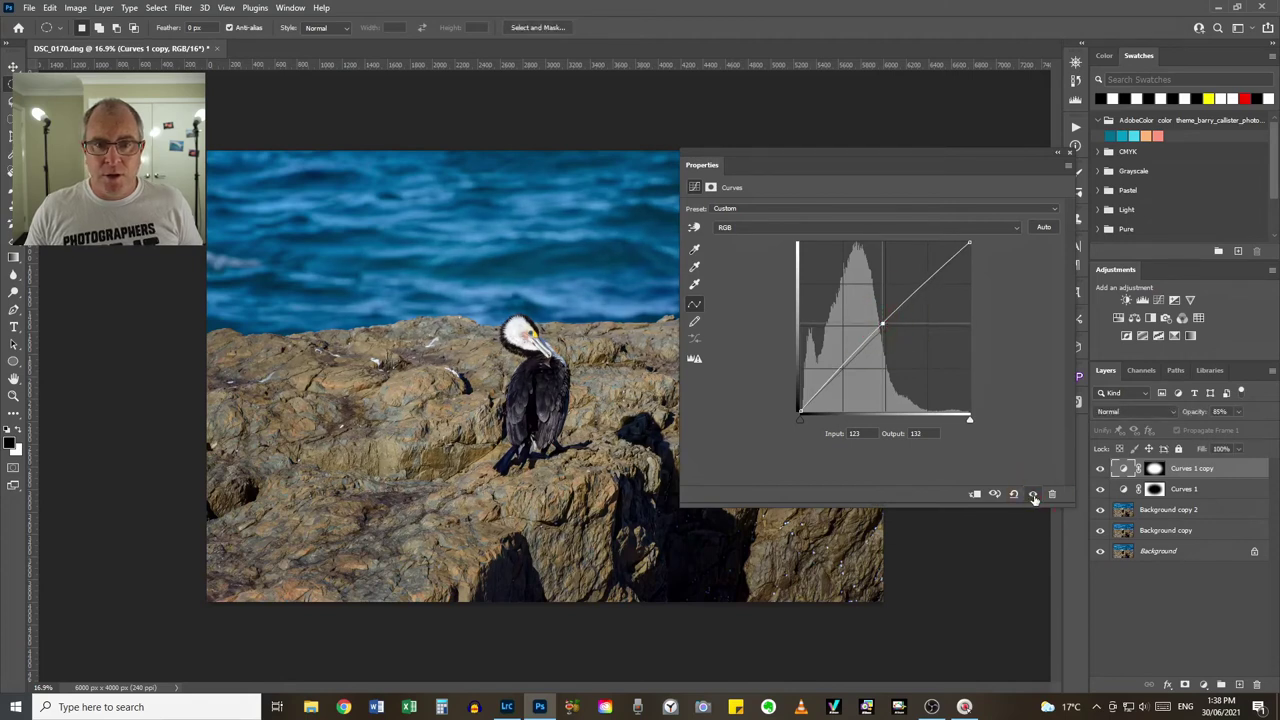
pyautogui.click(1068, 153)
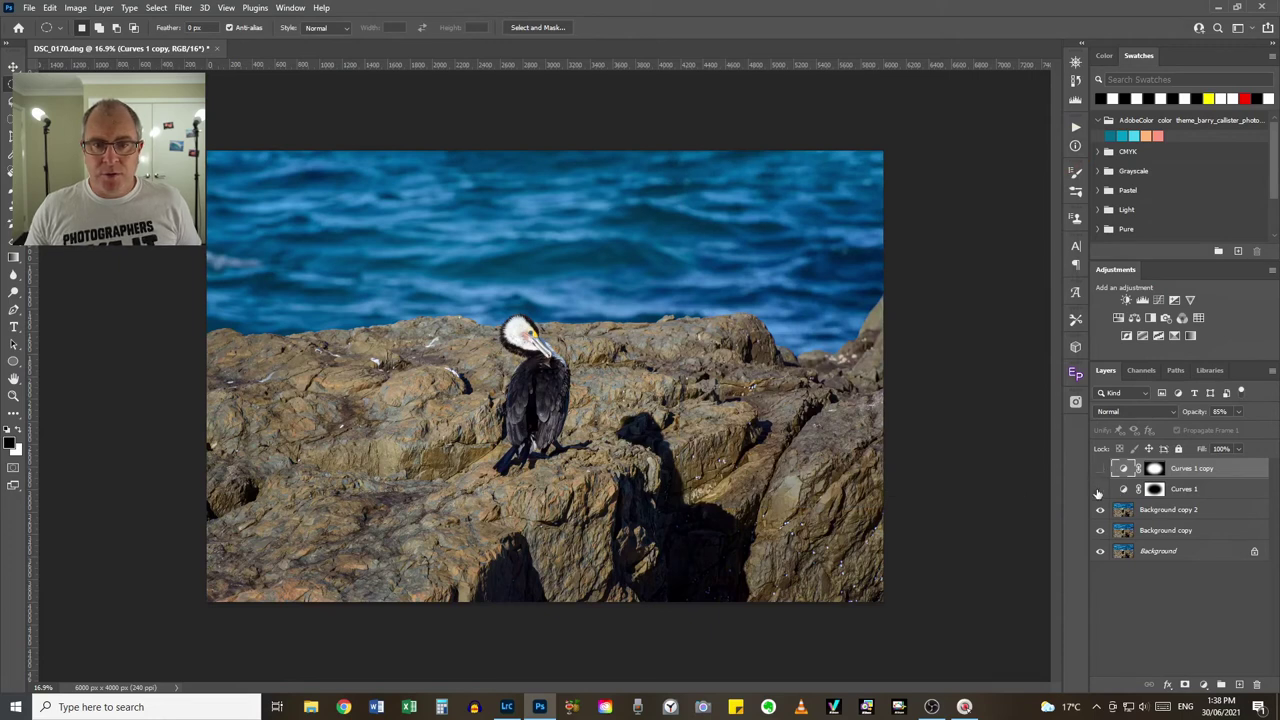
# Compare the photo with both Curves layers hidden and shown, and inspect the bird up close.
pyautogui.click(1097, 492)
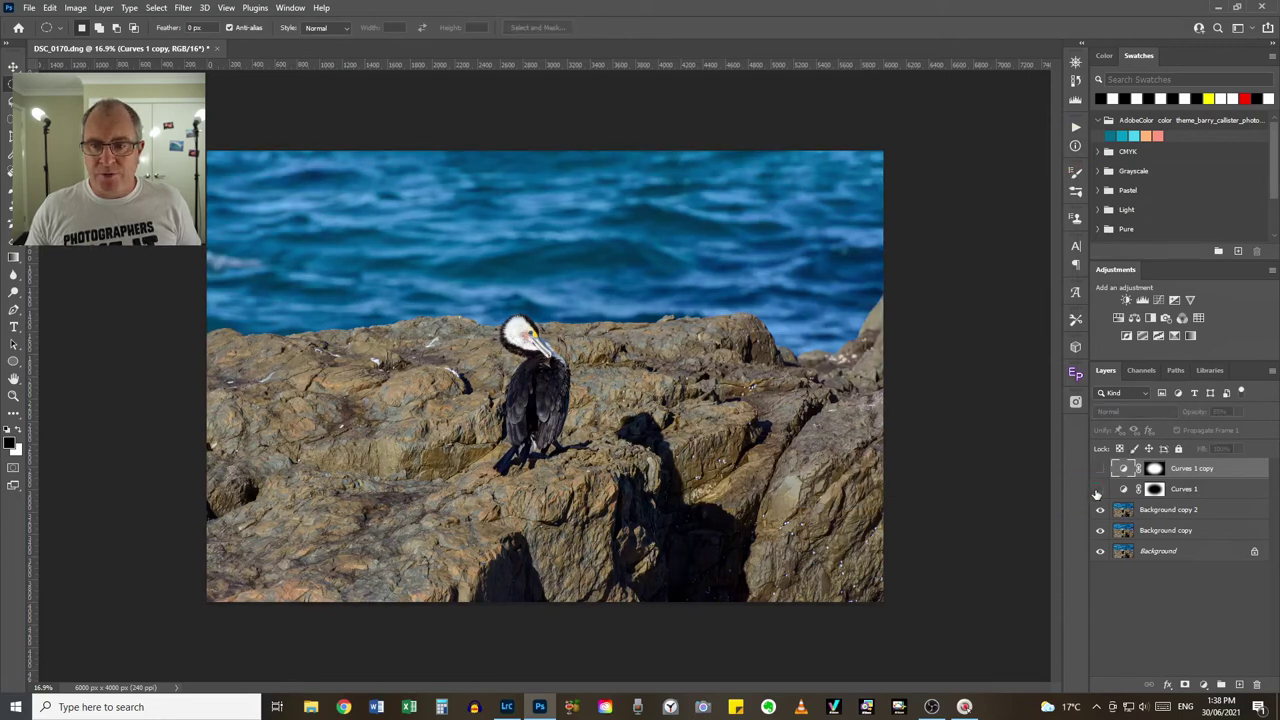
pyautogui.click(1100, 471)
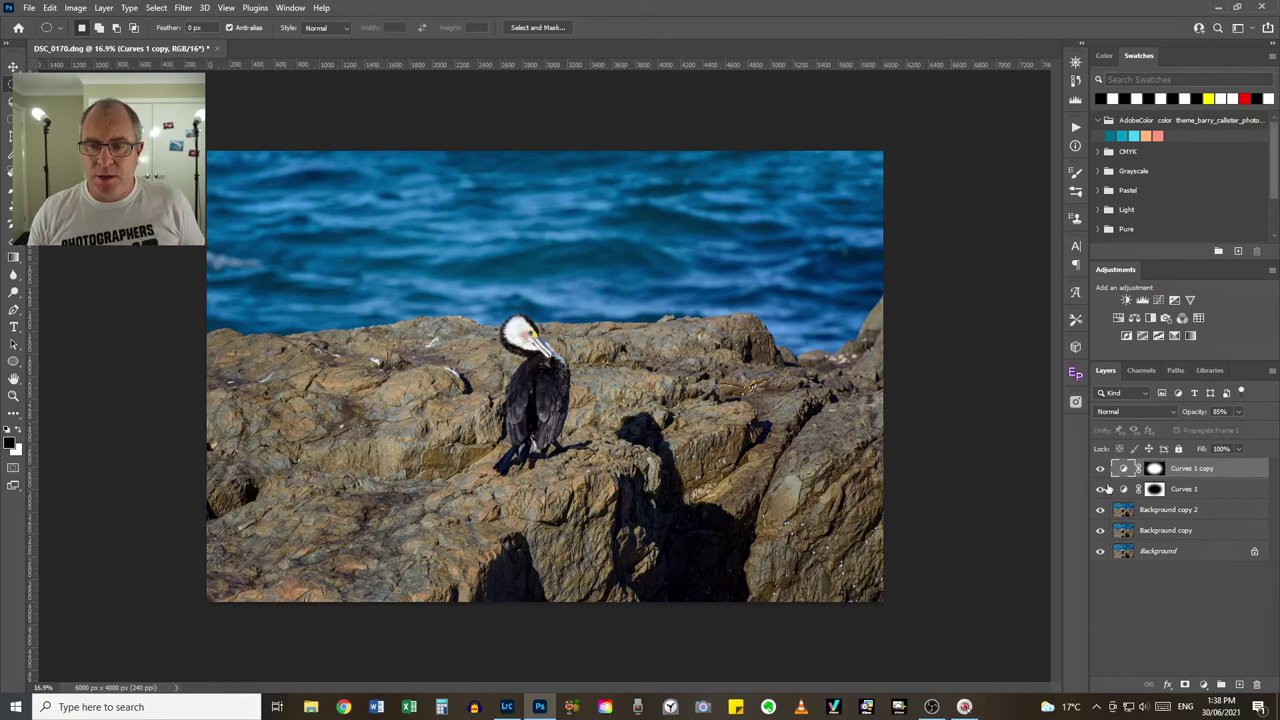
pyautogui.click(1101, 494)
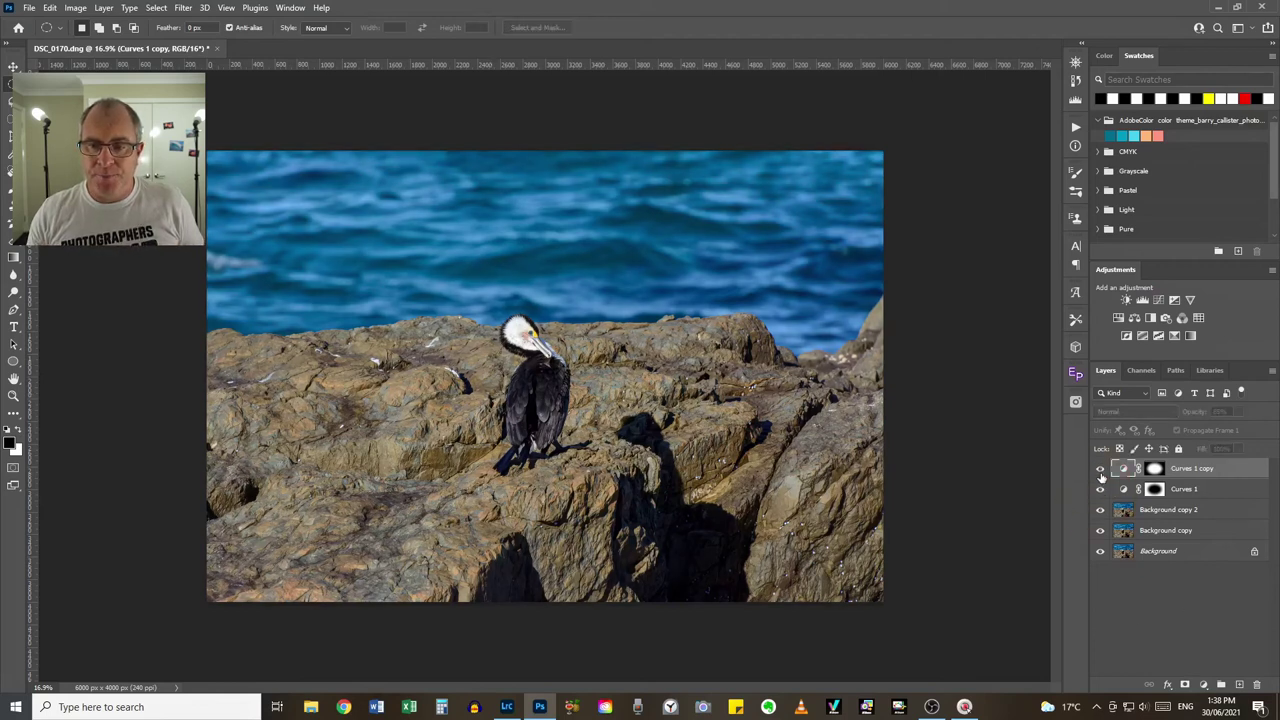
pyautogui.click(1101, 472)
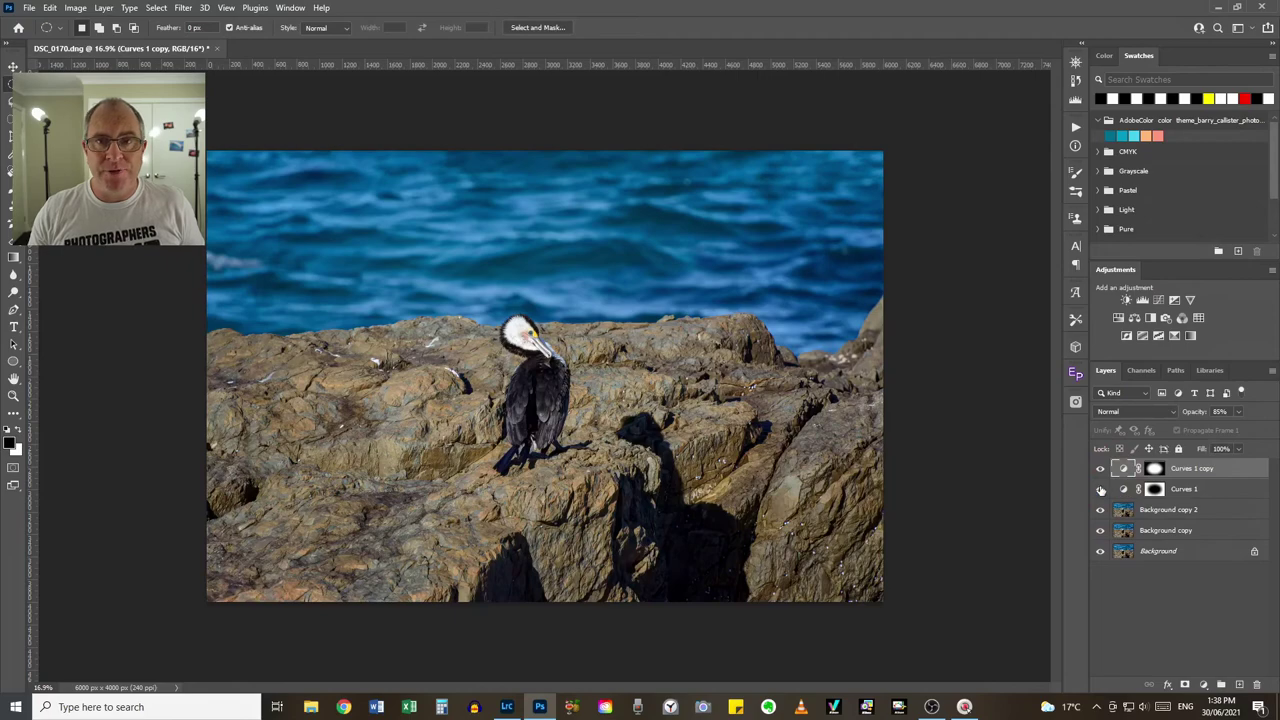
pyautogui.scroll(2, 590, 402)
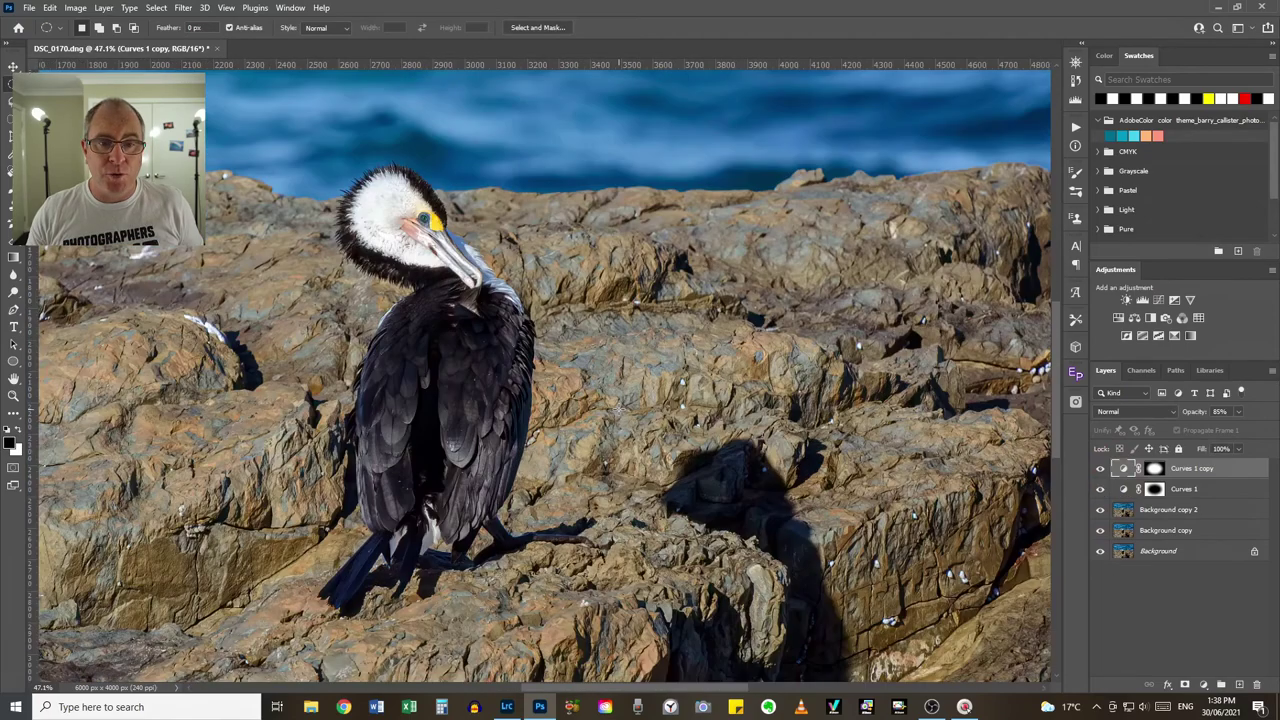
pyautogui.scroll(-3, 595, 410)
pyautogui.scroll(1, 595, 410)
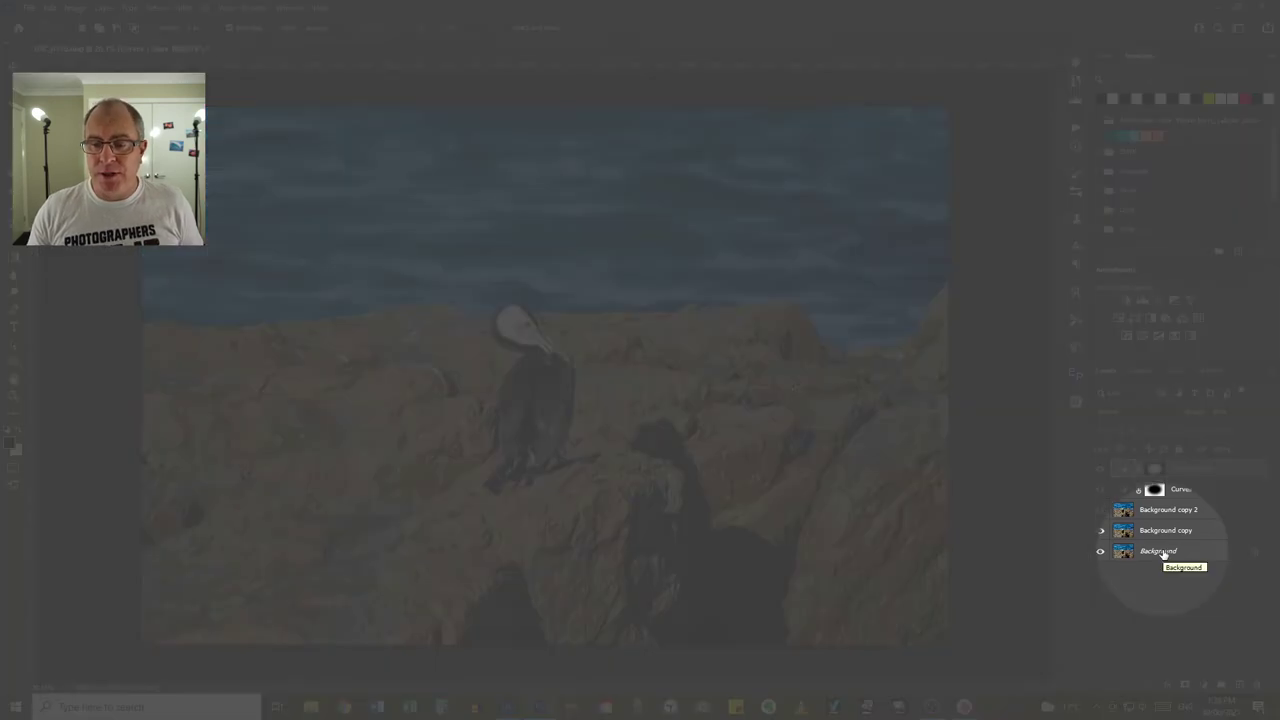
# Flatten the image into a single layer, then save the changes and close the document.
pyautogui.rightClick(1153, 553)
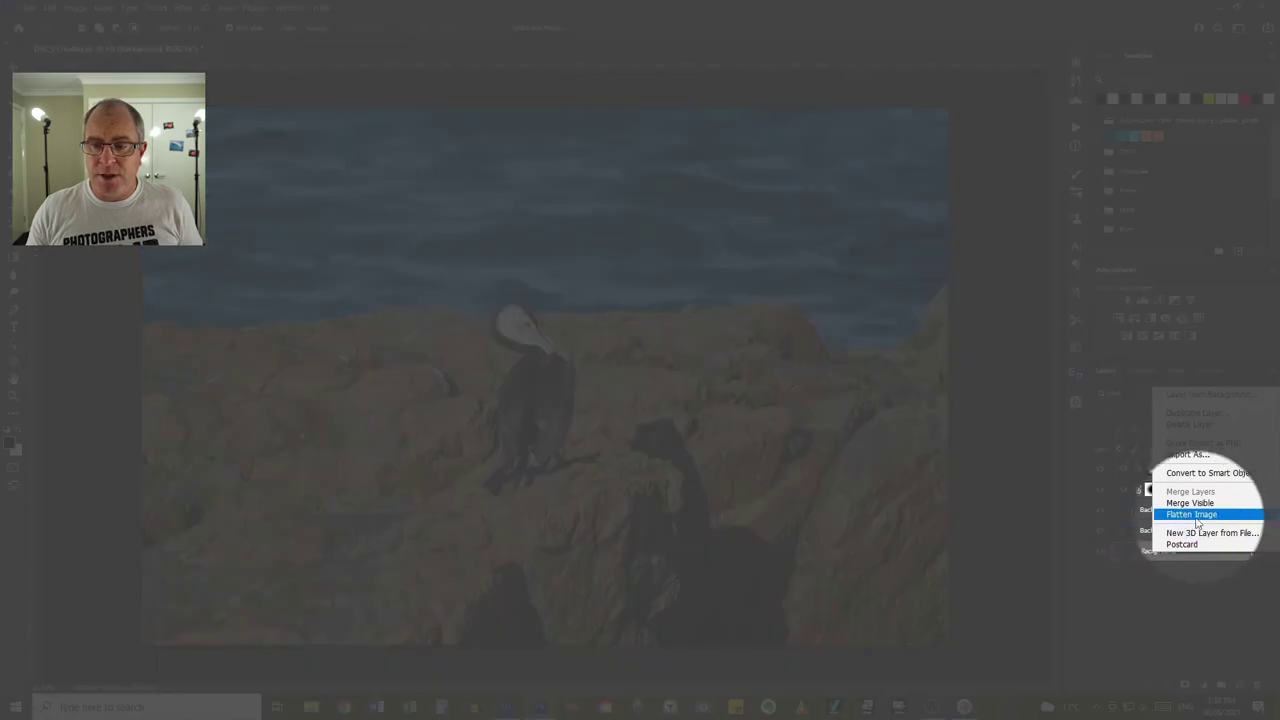
pyautogui.click(1203, 515)
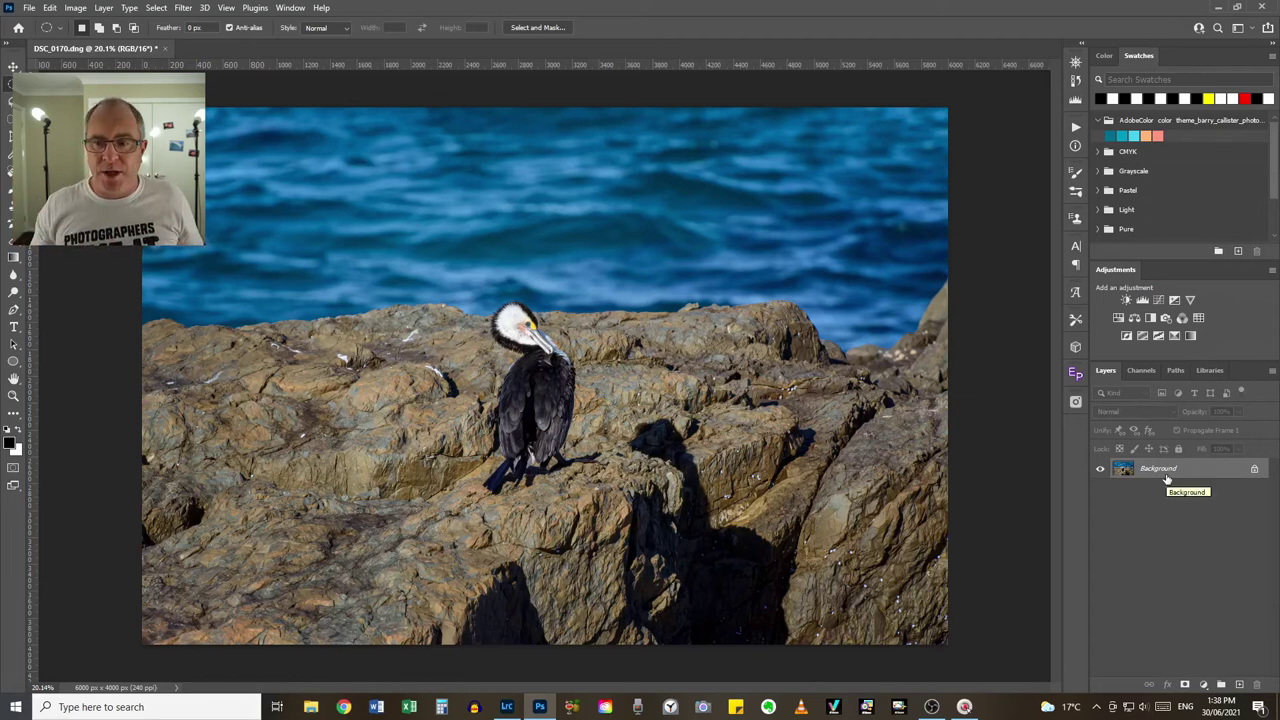
pyautogui.click(166, 47)
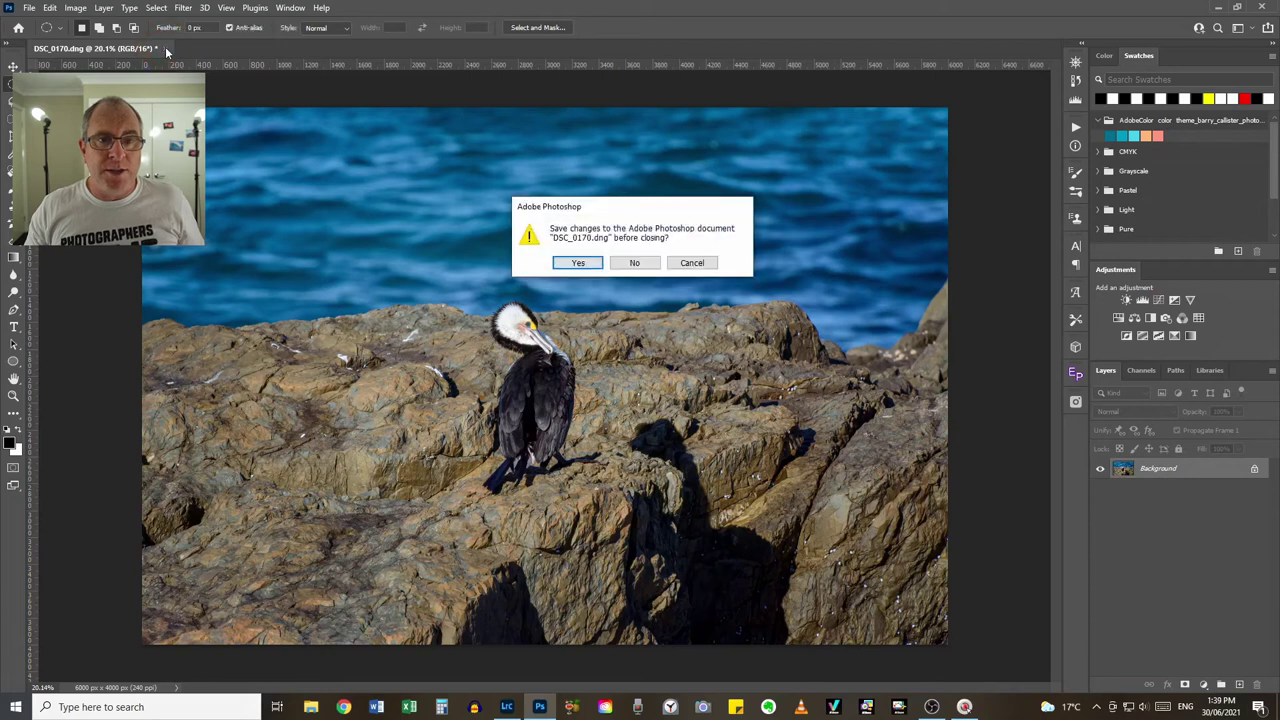
pyautogui.click(577, 263)
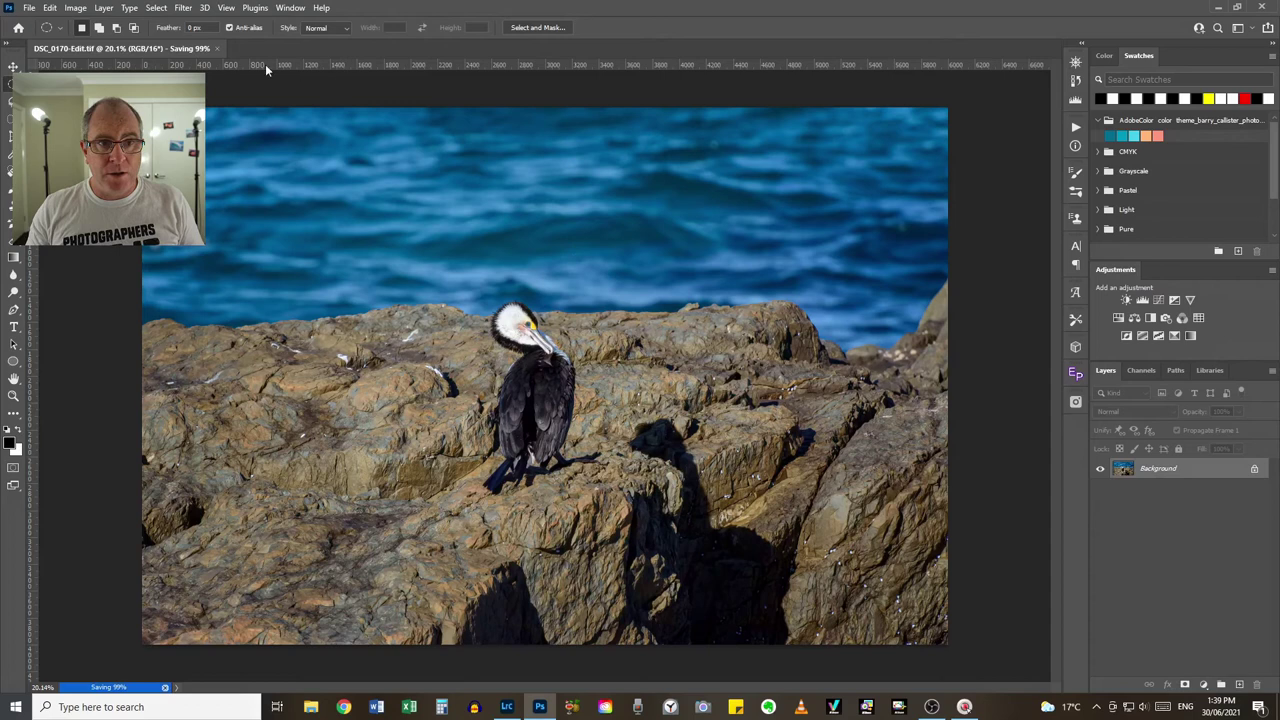
pyautogui.click(217, 49)
# Switch to Lightroom Classic and view the original DSC_0170.dng against the edited DSC_0170-Edit.tif, leaving the edited photo selected.
pyautogui.click(504, 711)
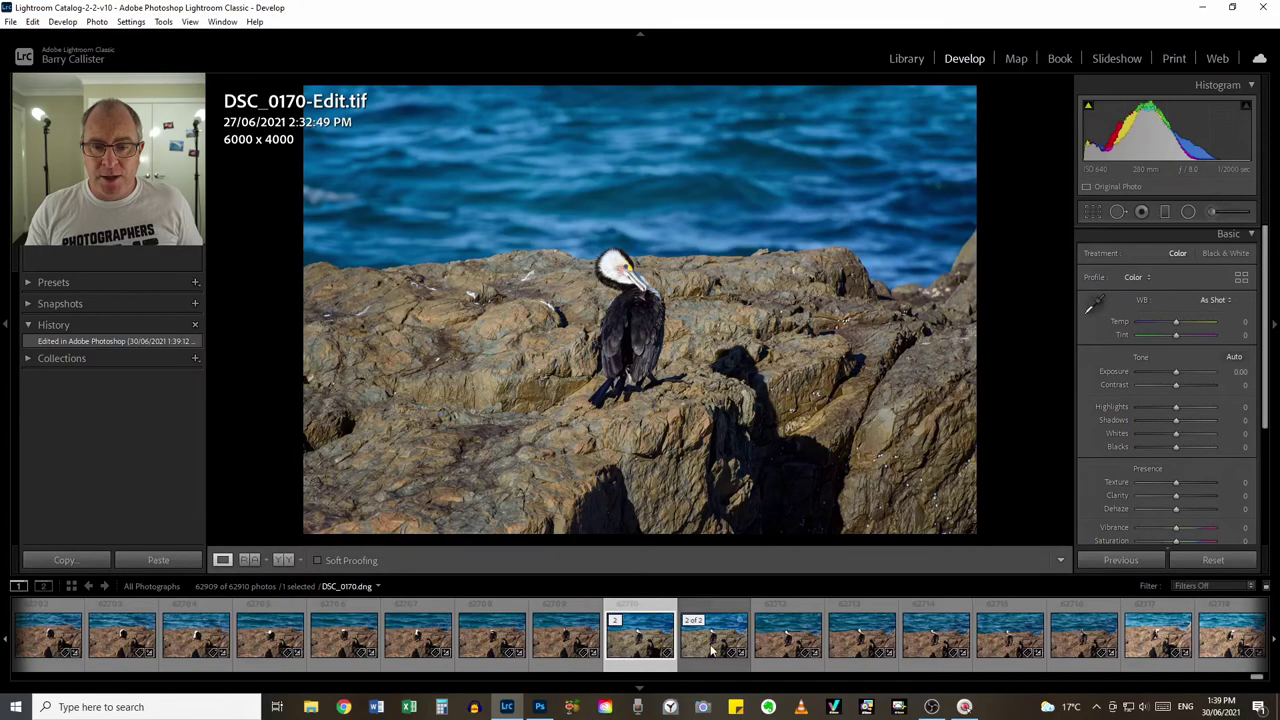
pyautogui.click(711, 645)
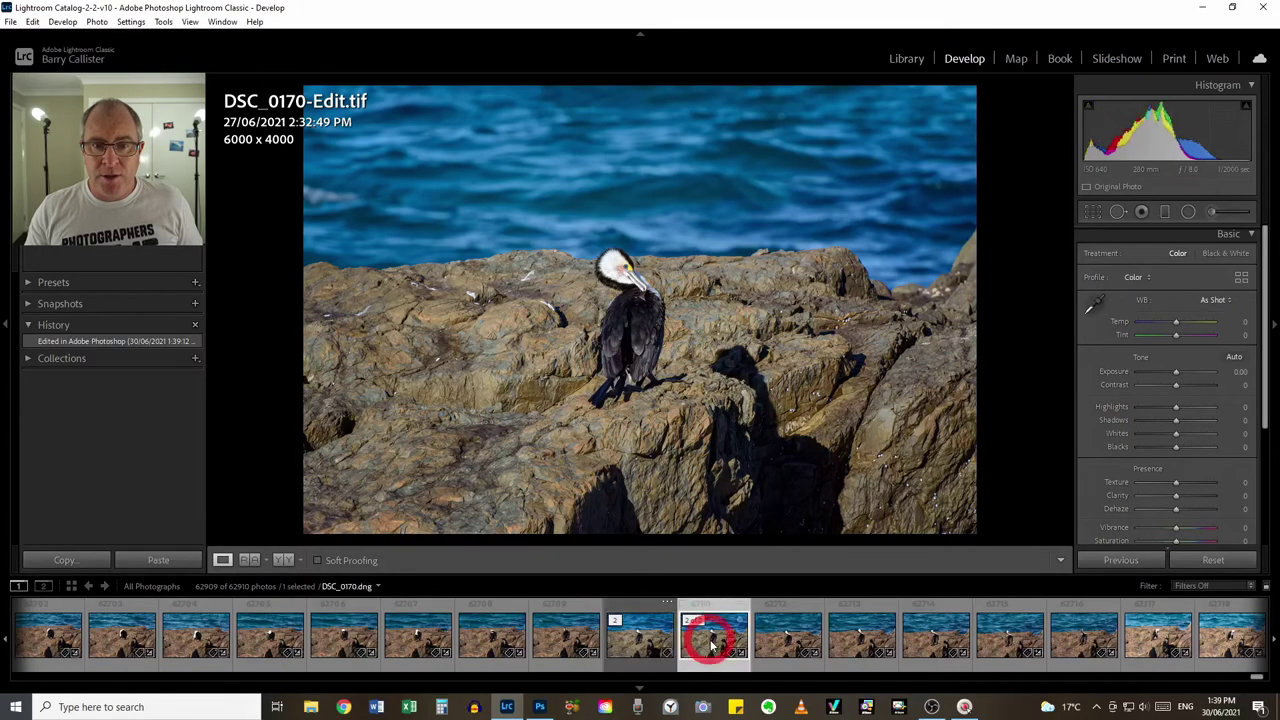
pyautogui.click(640, 637)
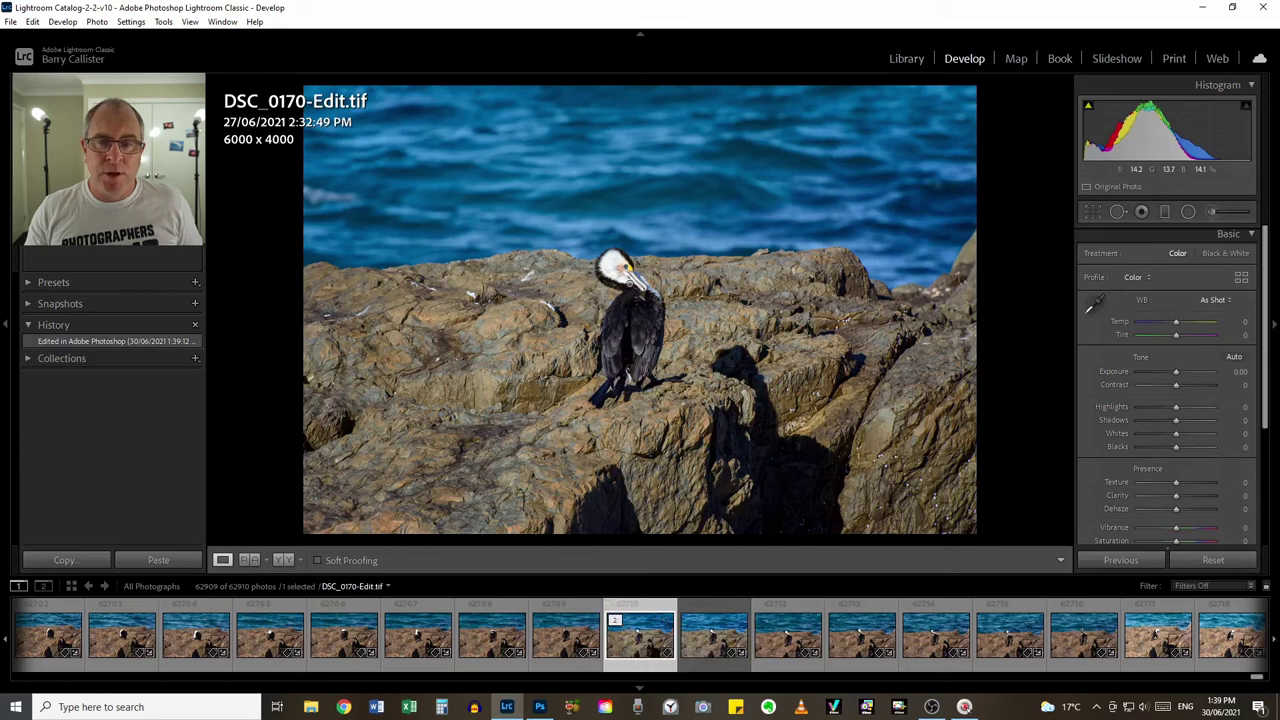
# Compare the bird's head up close in DSC_0170-Edit.tif and DSC_0170.dng, finishing on the whole edited photo.
pyautogui.click(630, 265)
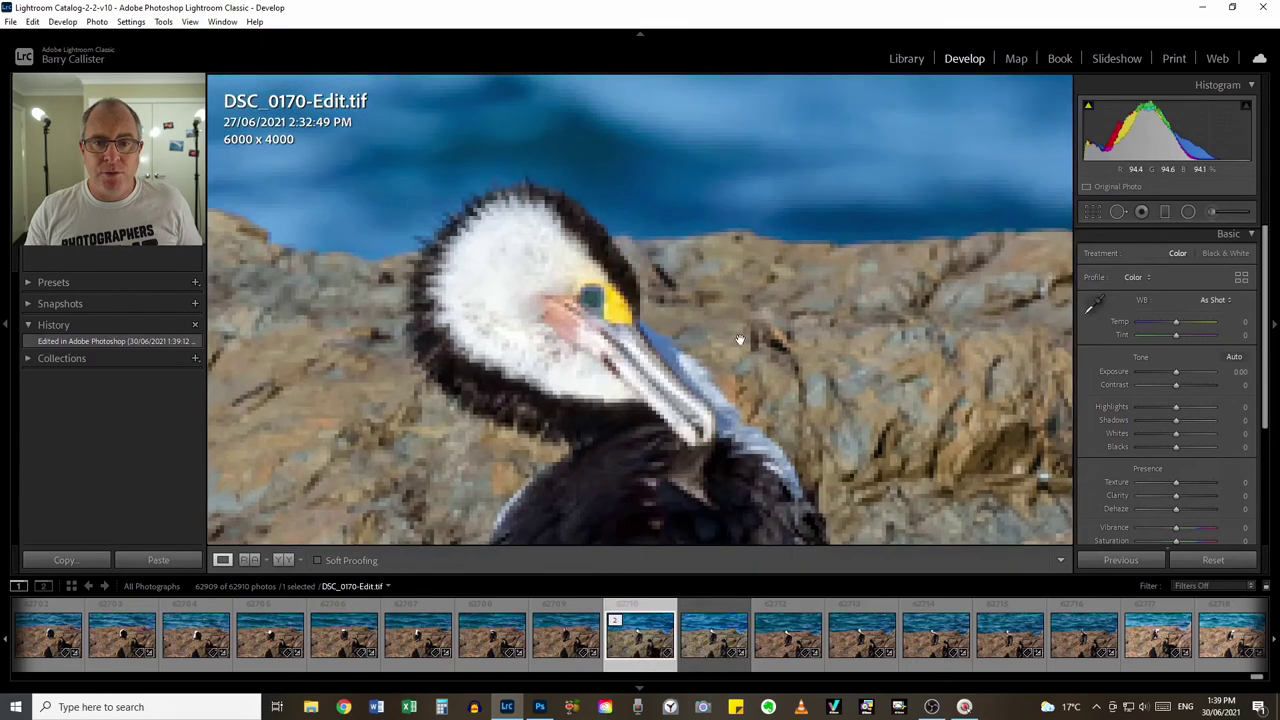
pyautogui.click(688, 628)
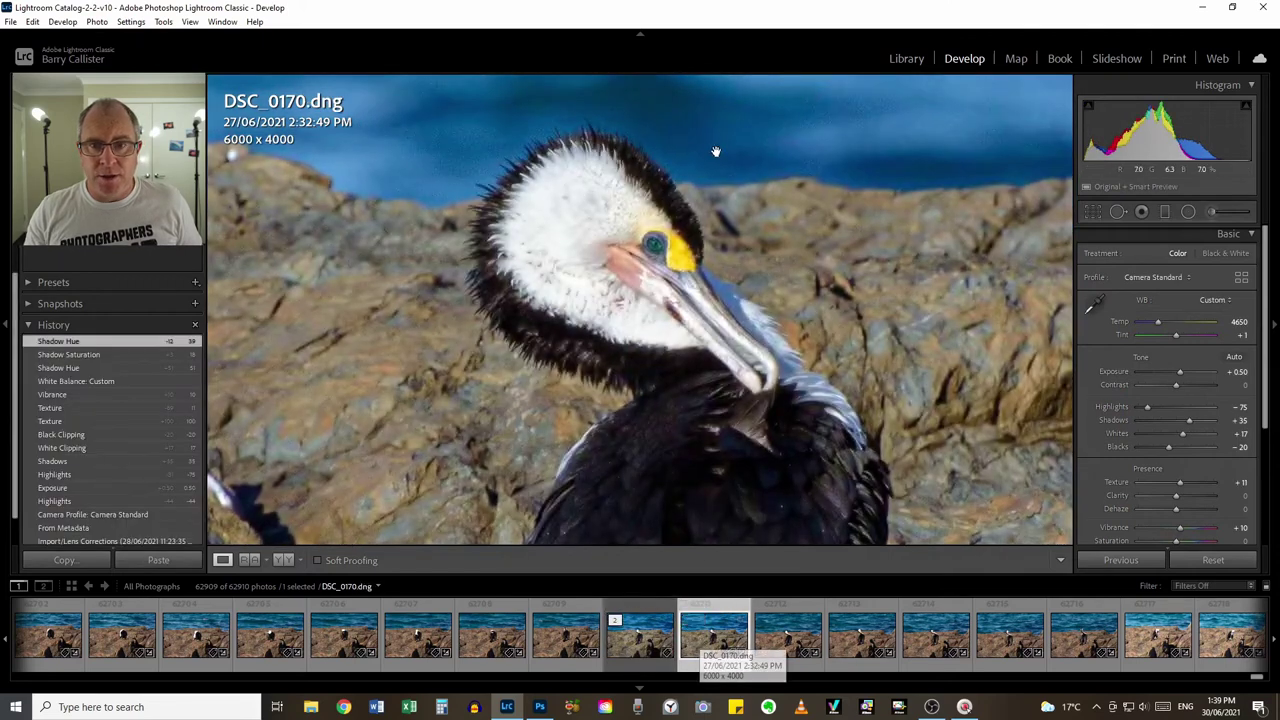
pyautogui.click(639, 642)
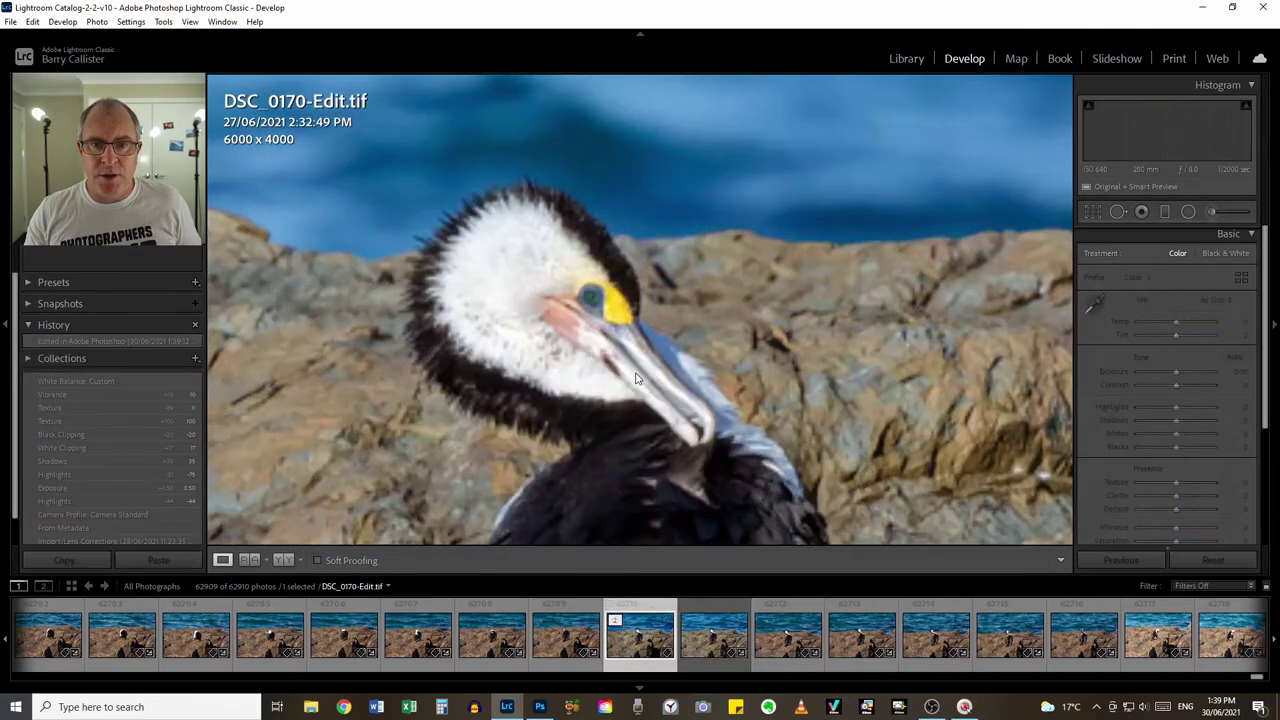
pyautogui.click(634, 368)
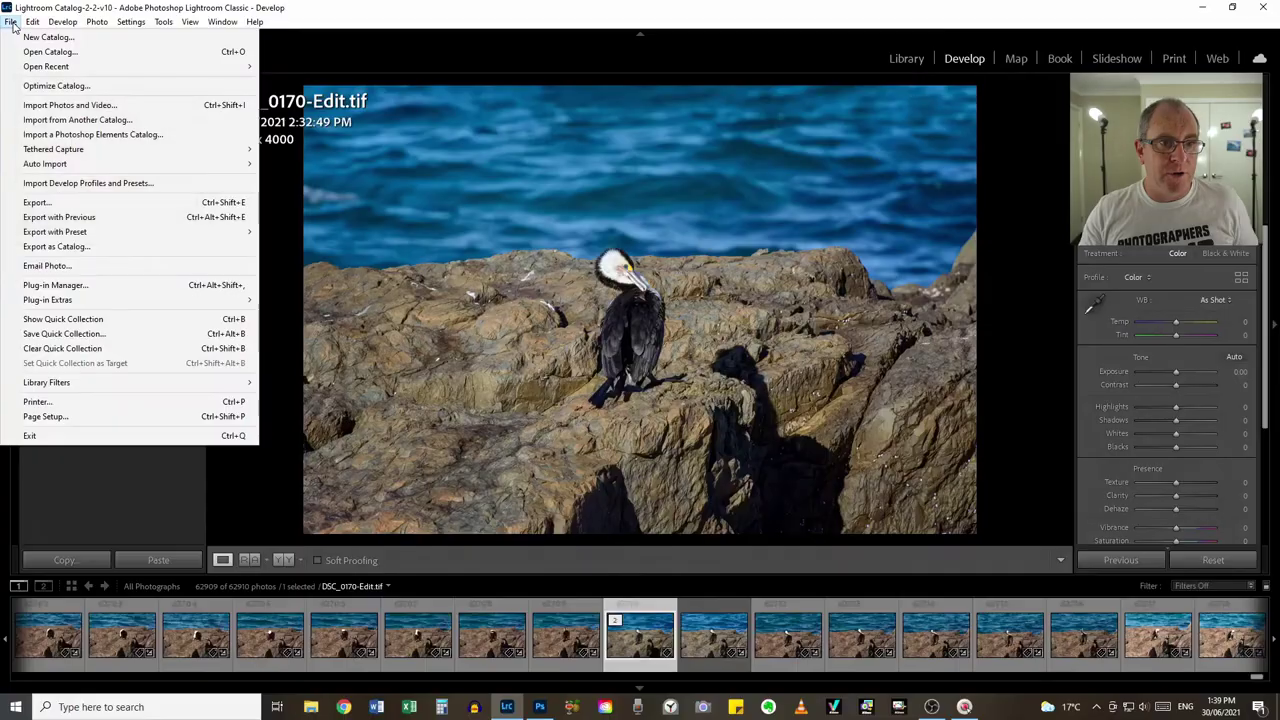
# Set up an export of the edited photo with the Facebook preset, changing the start of its custom file name to australian_birds_cormorant.
pyautogui.click(62, 199)
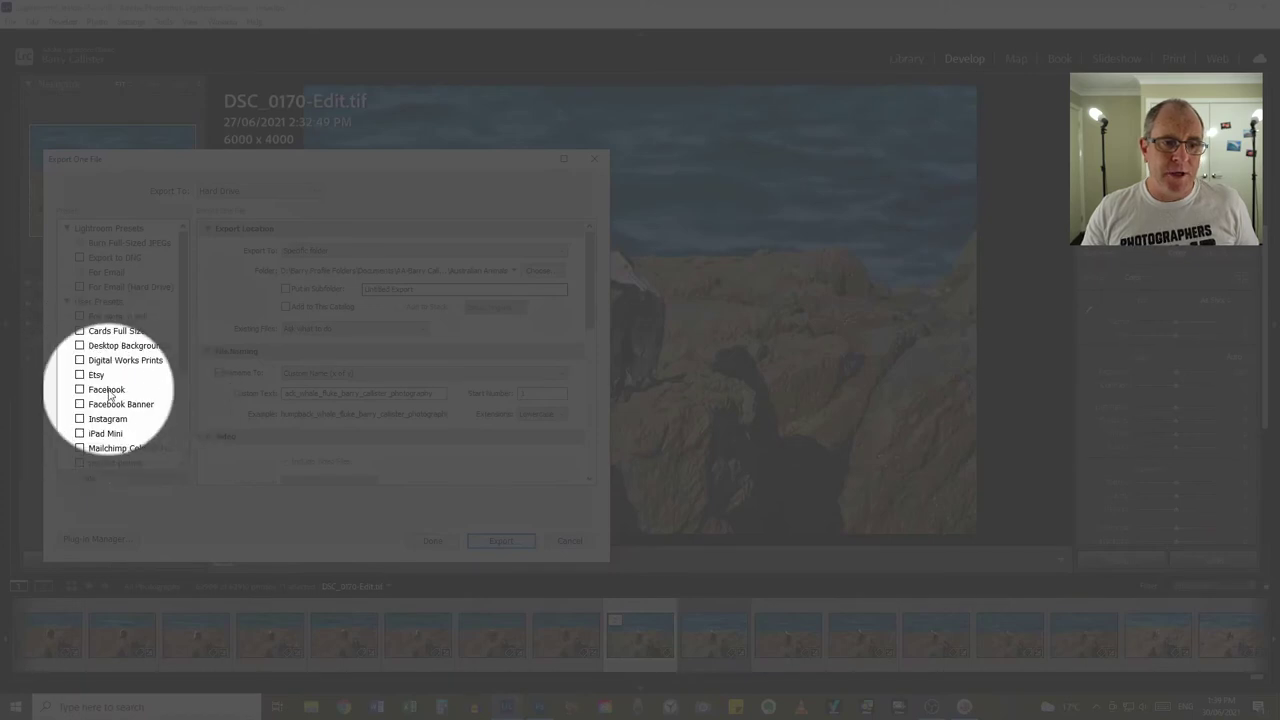
pyautogui.click(106, 389)
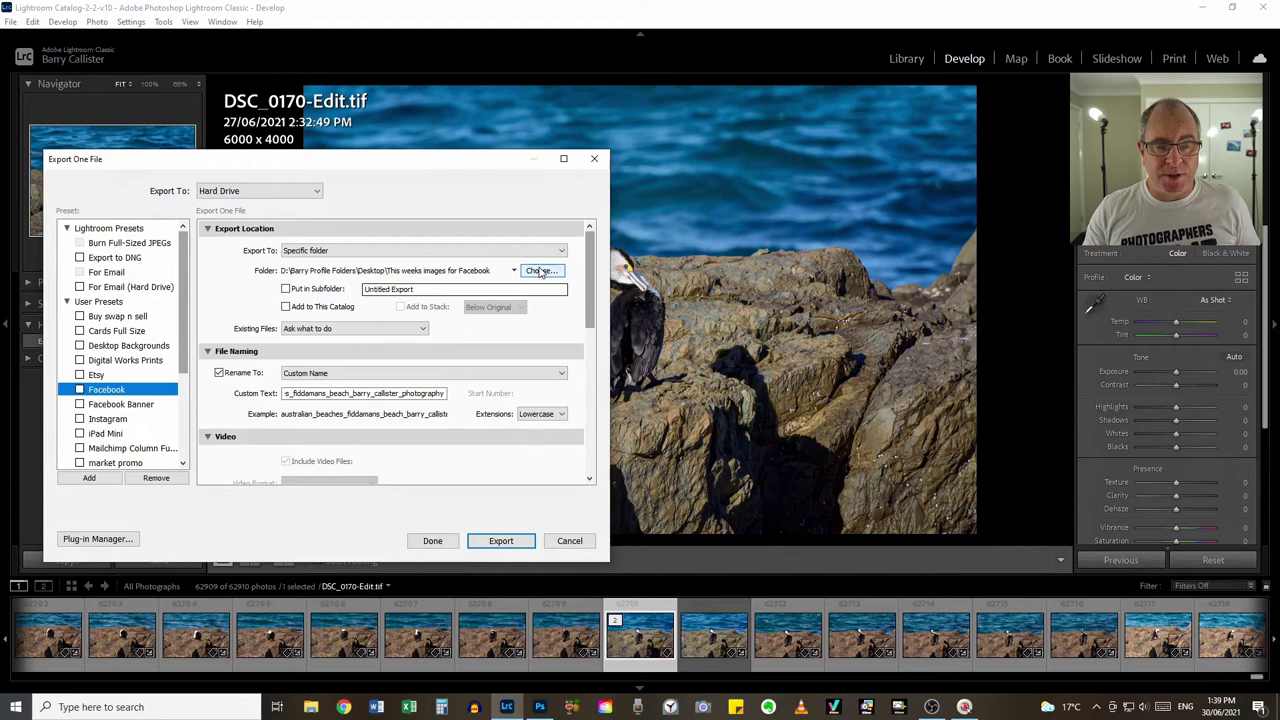
pyautogui.click(348, 393)
pyautogui.click(348, 393)
pyautogui.press('BackSpace')
pyautogui.press('BackSpace')
pyautogui.press('BackSpace')
pyautogui.press('BackSpace')
pyautogui.press('BackSpace')
pyautogui.press('BackSpace')
pyautogui.press('BackSpace')
pyautogui.press('BackSpace')
pyautogui.press('BackSpace')
pyautogui.press('BackSpace')
pyautogui.press('BackSpace')
pyautogui.press('BackSpace')
pyautogui.press('BackSpace')
pyautogui.press('BackSpace')
pyautogui.press('BackSpace')
pyautogui.press('BackSpace')
pyautogui.press('BackSpace')
pyautogui.press('BackSpace')
pyautogui.press('BackSpace')
pyautogui.press('BackSpace')
pyautogui.press('BackSpace')
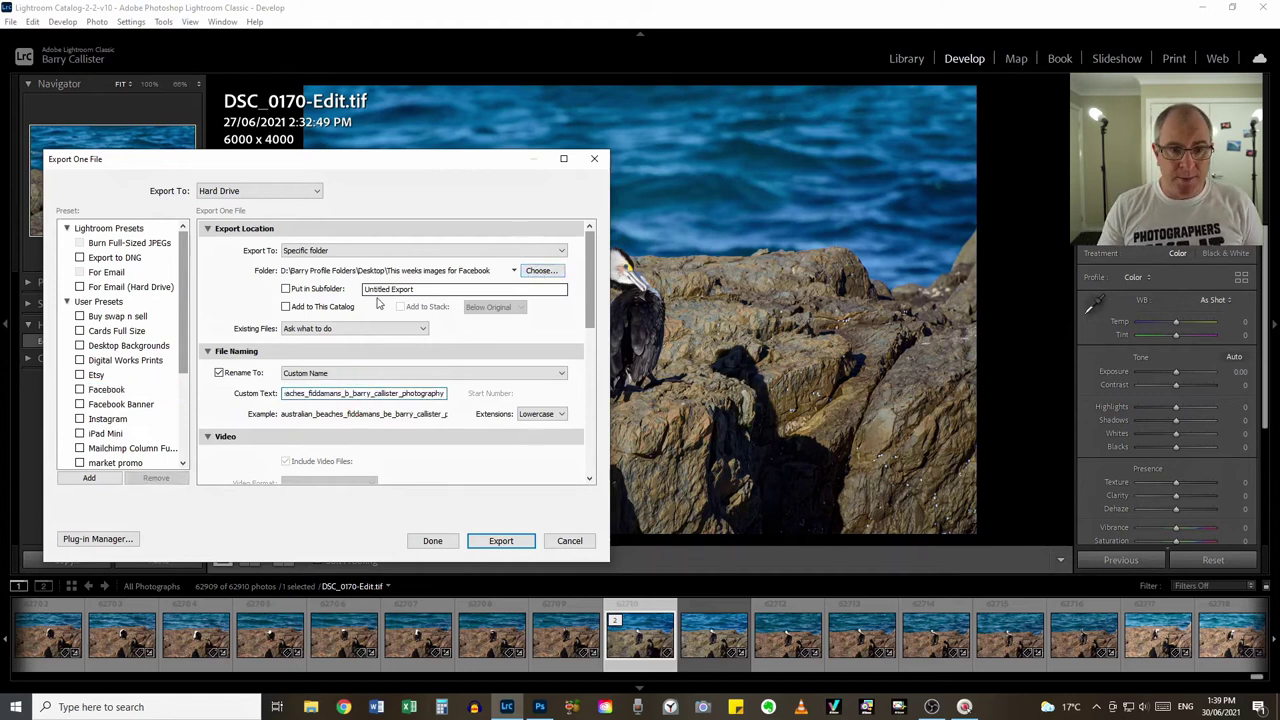
pyautogui.write('irds_cormorant')
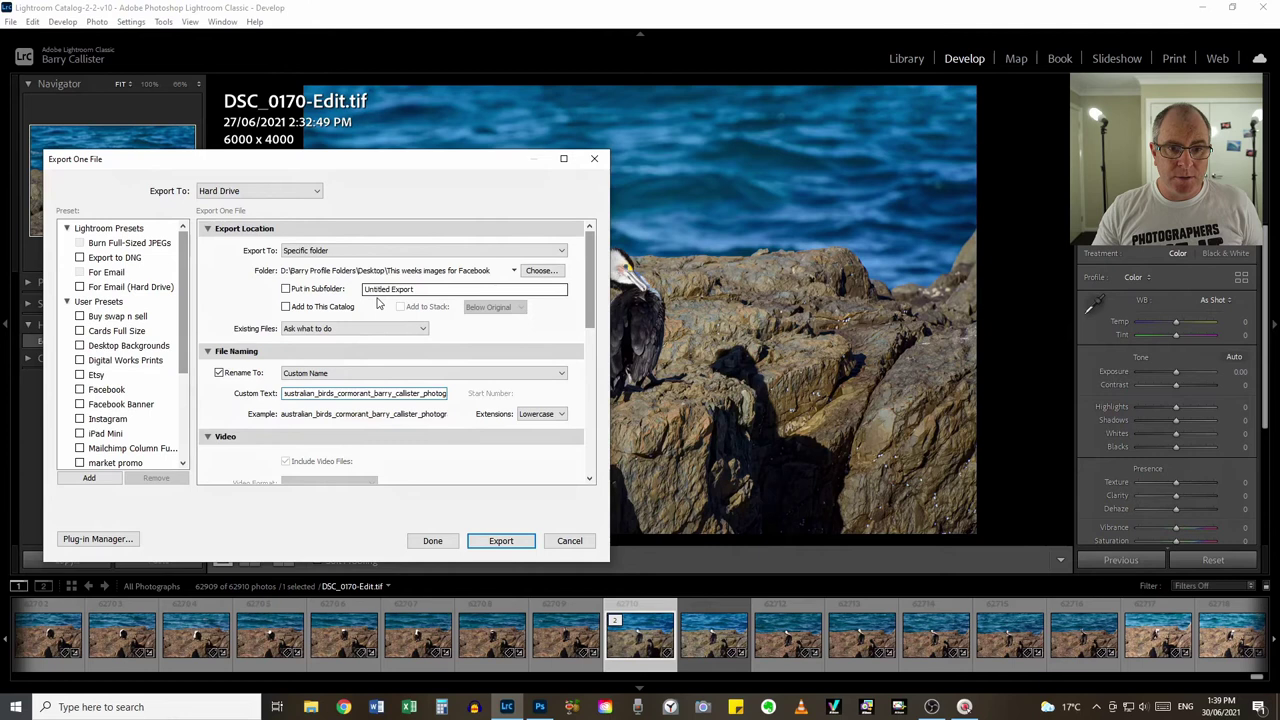
# Review the remaining export settings down to the watermark, then export the photo.
pyautogui.moveTo(590, 282); pyautogui.dragTo(592, 430)
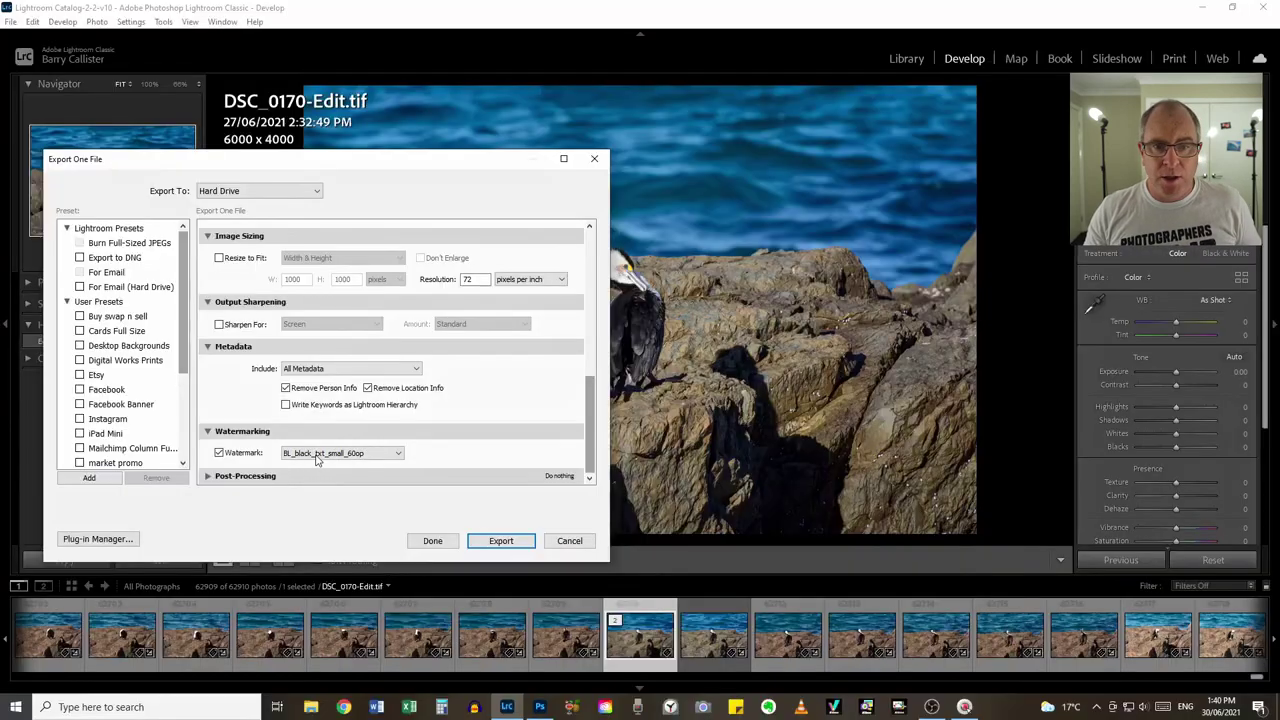
pyautogui.moveTo(363, 169); pyautogui.dragTo(928, 110)
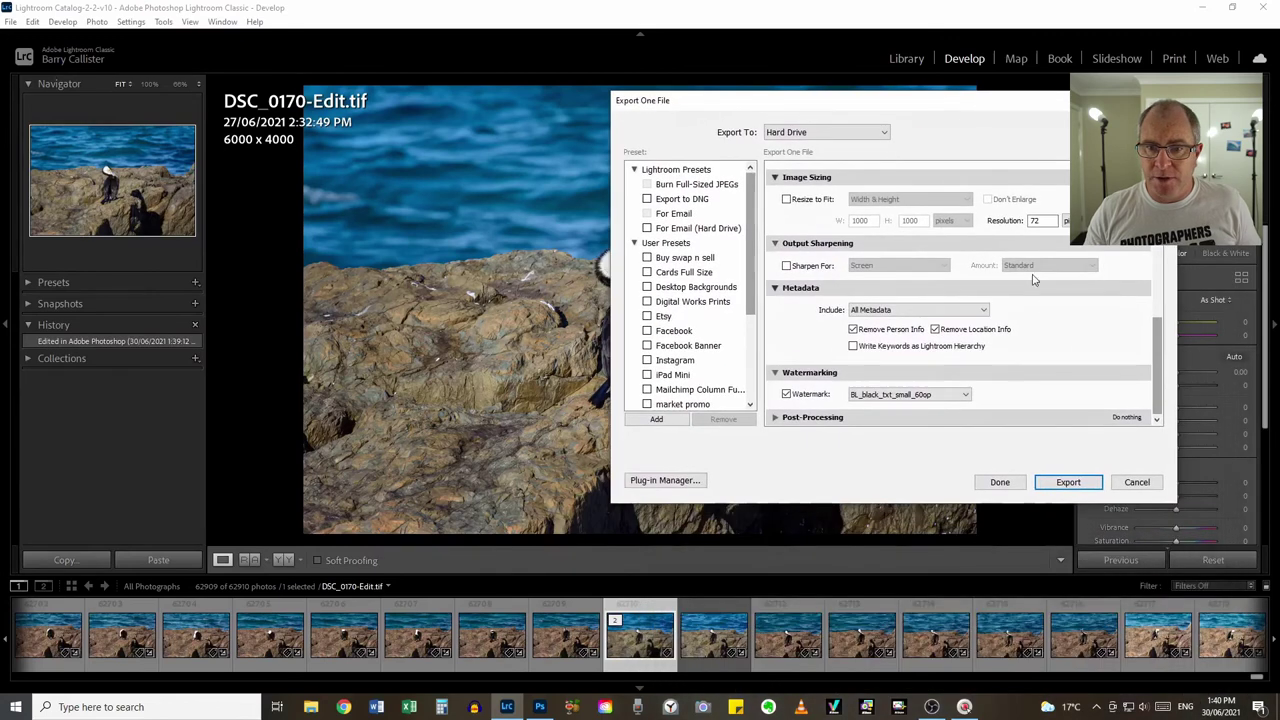
pyautogui.click(1064, 483)
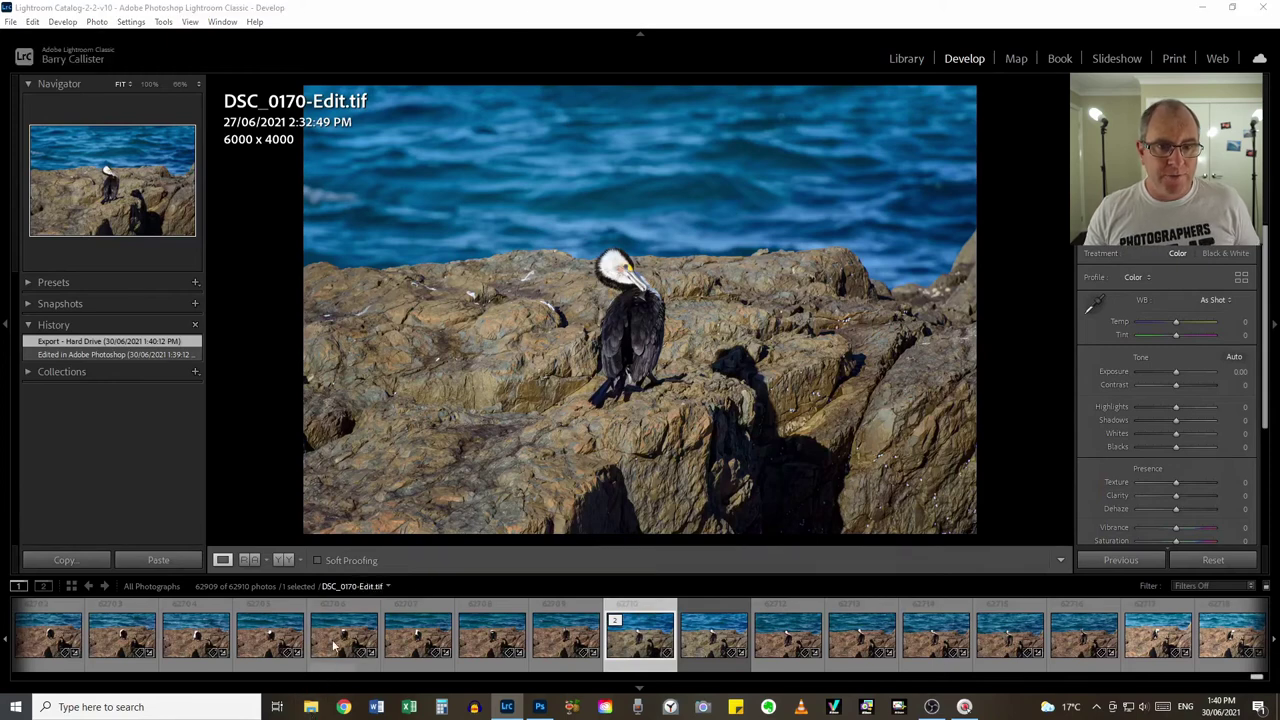
# In File Explorer, find the exported cormorant JPEG in the desktop folder This weeks images for Facebook and open it in Photoshop.
pyautogui.click(311, 707)
pyautogui.click(49, 155)
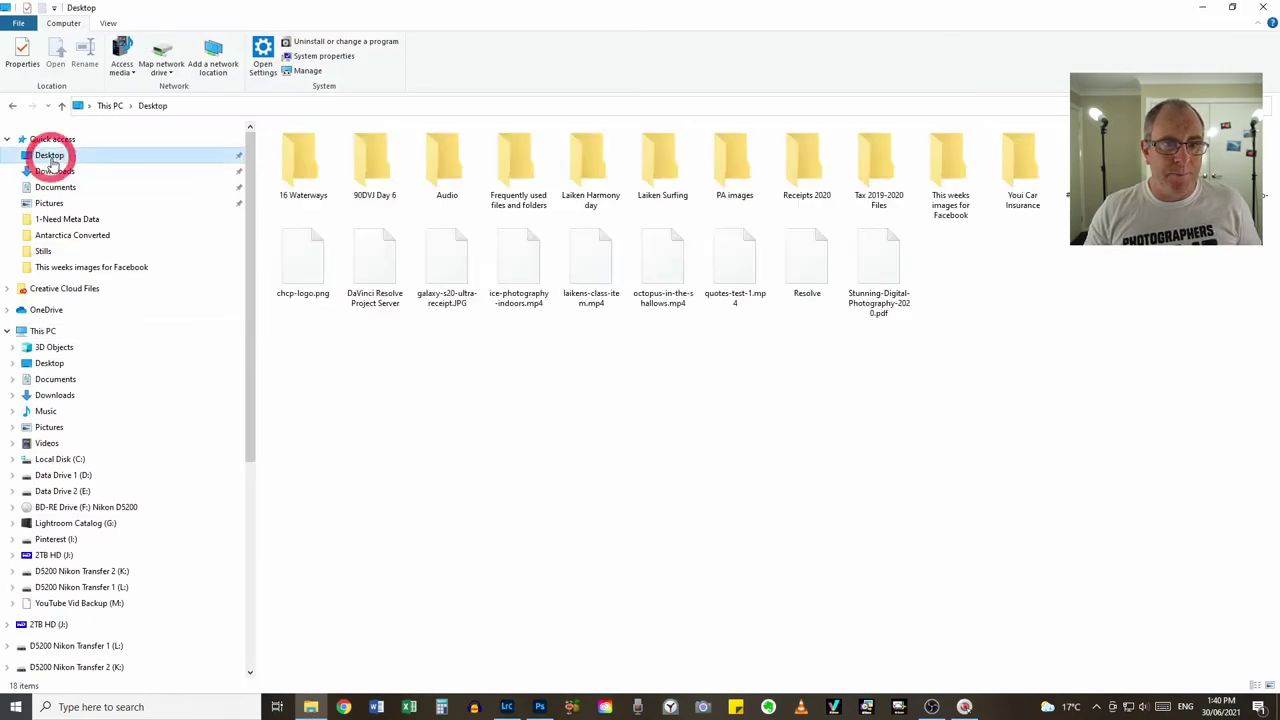
pyautogui.doubleClick(952, 158)
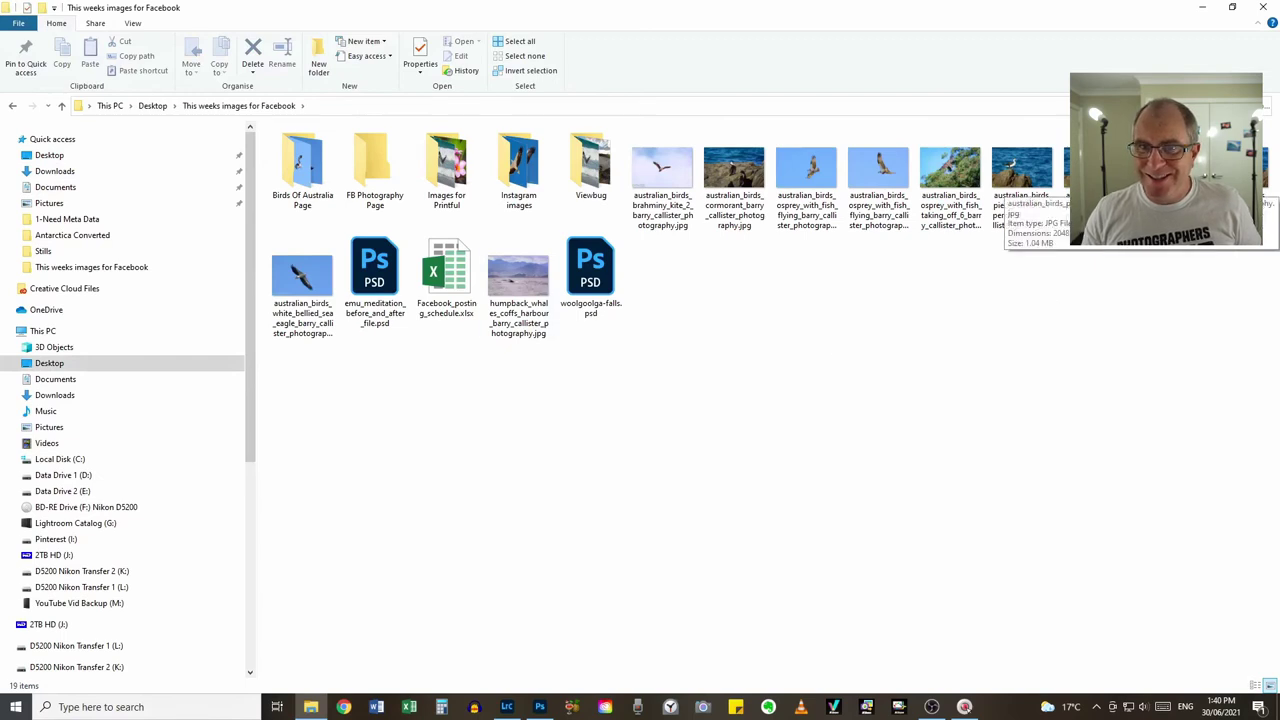
pyautogui.click(734, 170)
pyautogui.moveTo(733, 190); pyautogui.dragTo(686, 15)
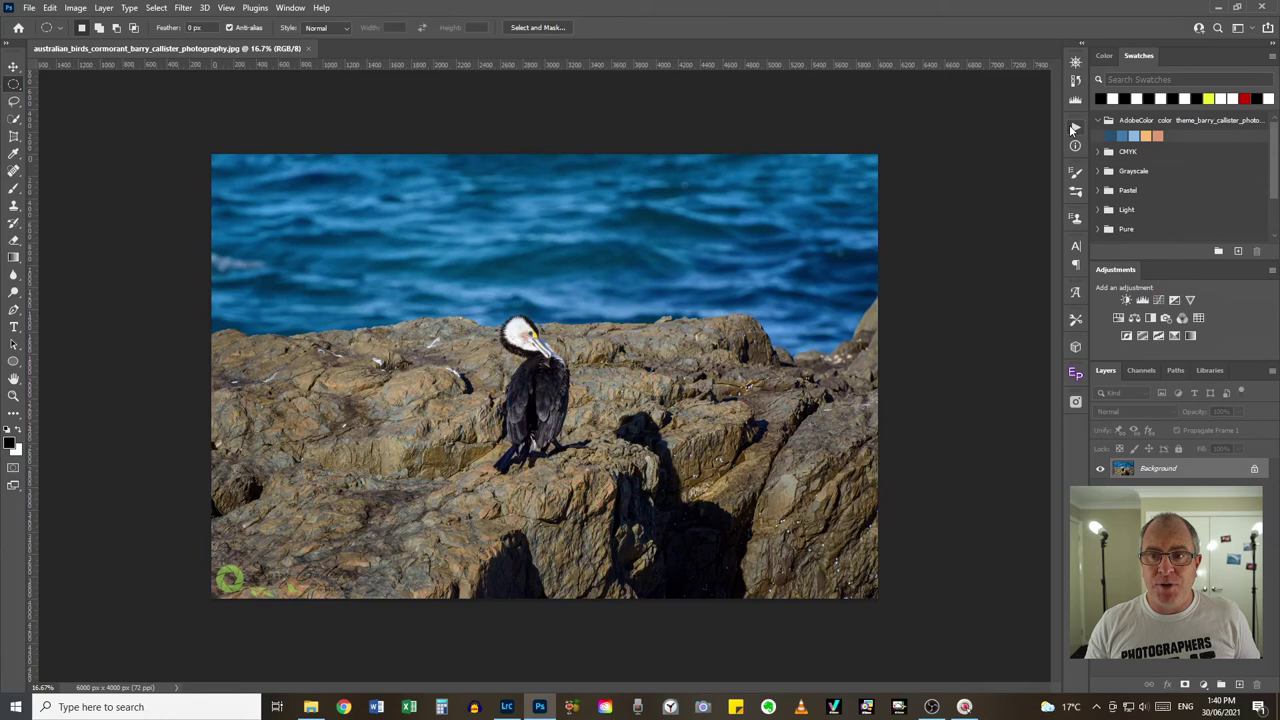
# Run the Facebook Size and Export action from the My actions set on the cormorant JPEG.
pyautogui.click(1073, 128)
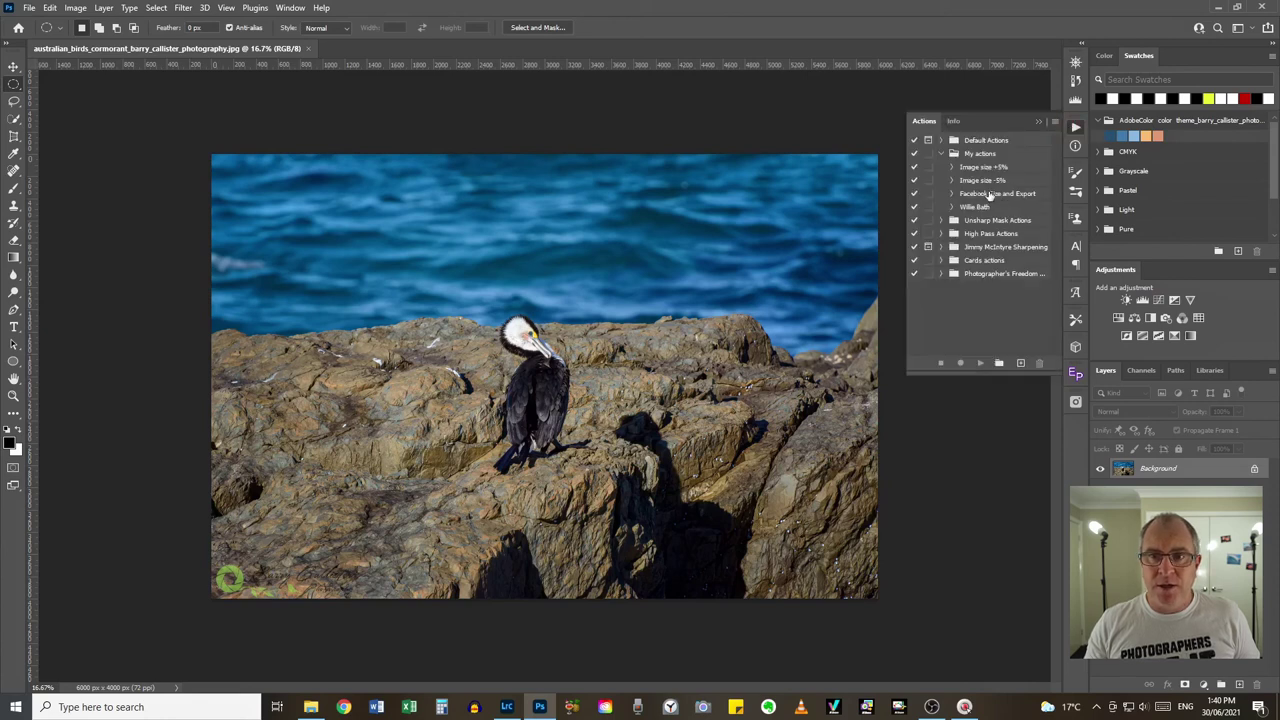
pyautogui.click(989, 195)
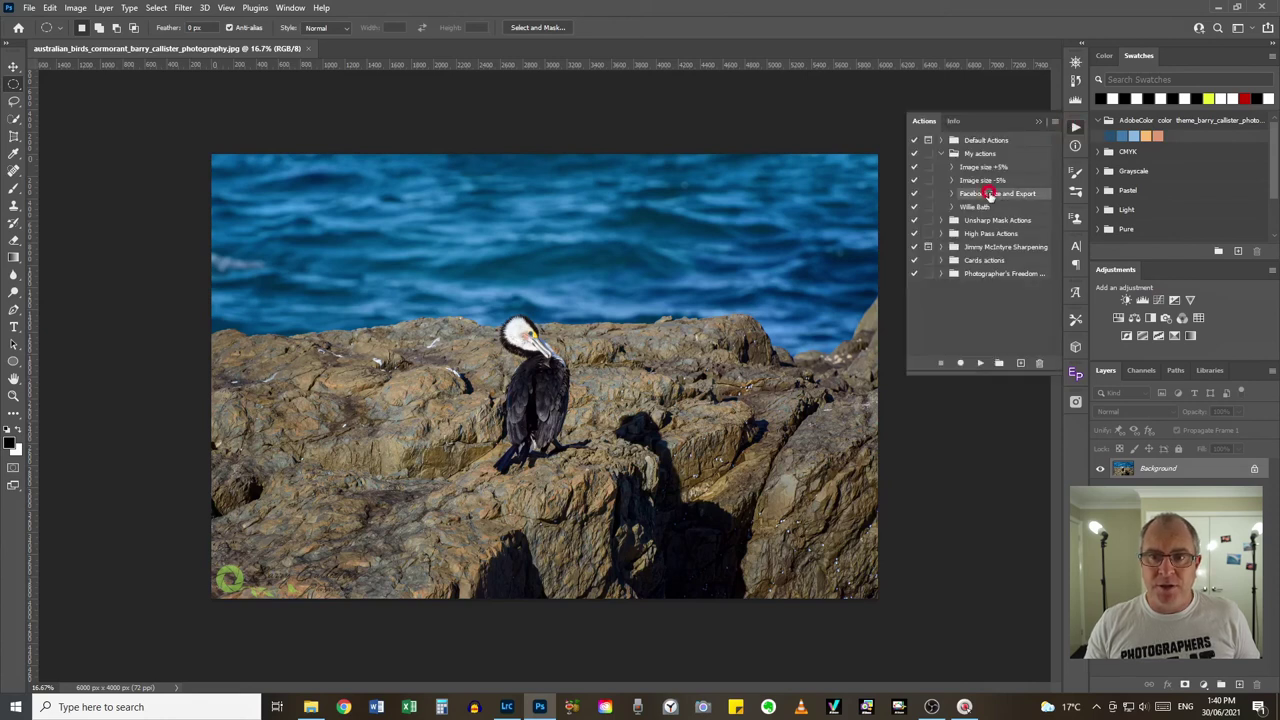
pyautogui.click(981, 364)
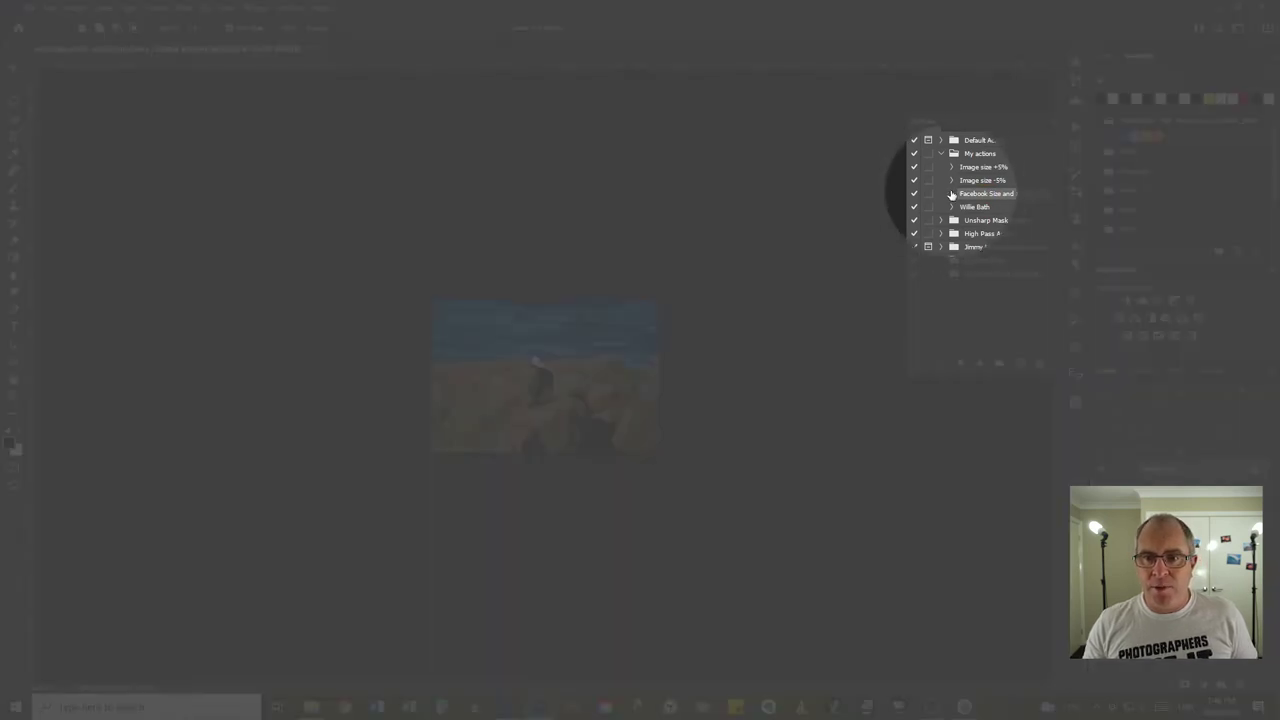
# Inspect the Image Size settings recorded in the Facebook Size and Export action.
pyautogui.click(953, 194)
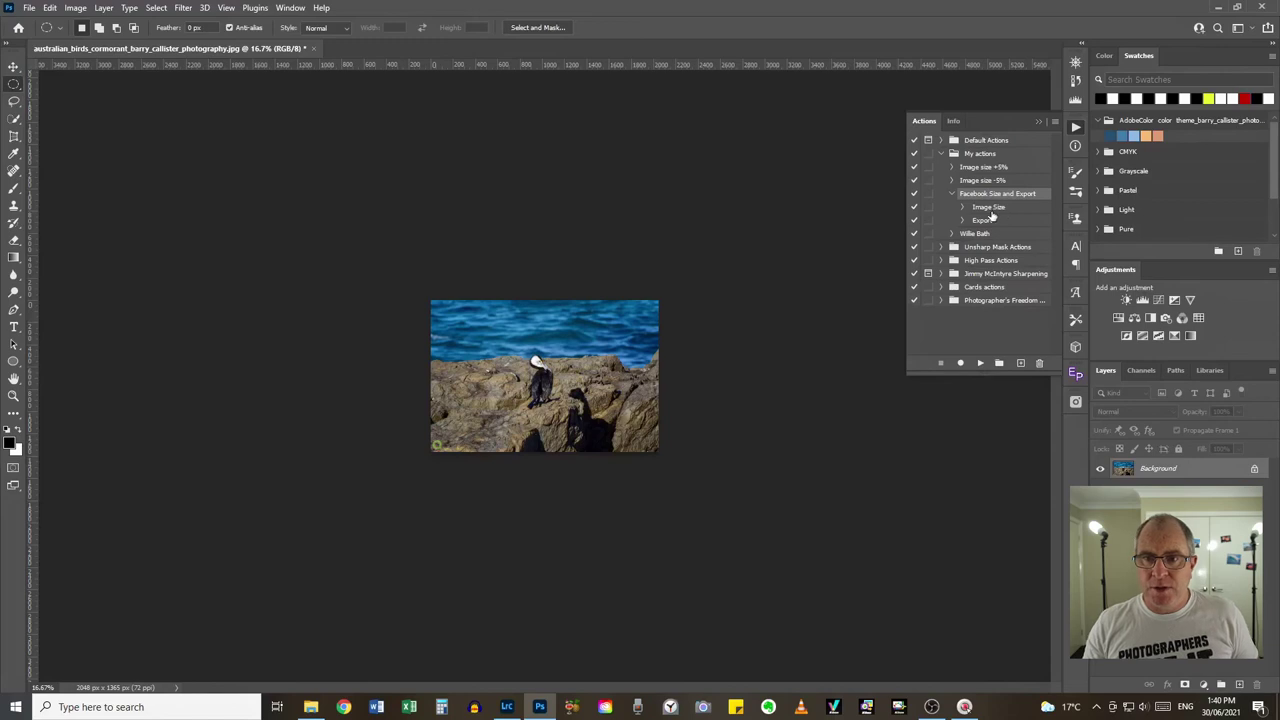
pyautogui.click(962, 207)
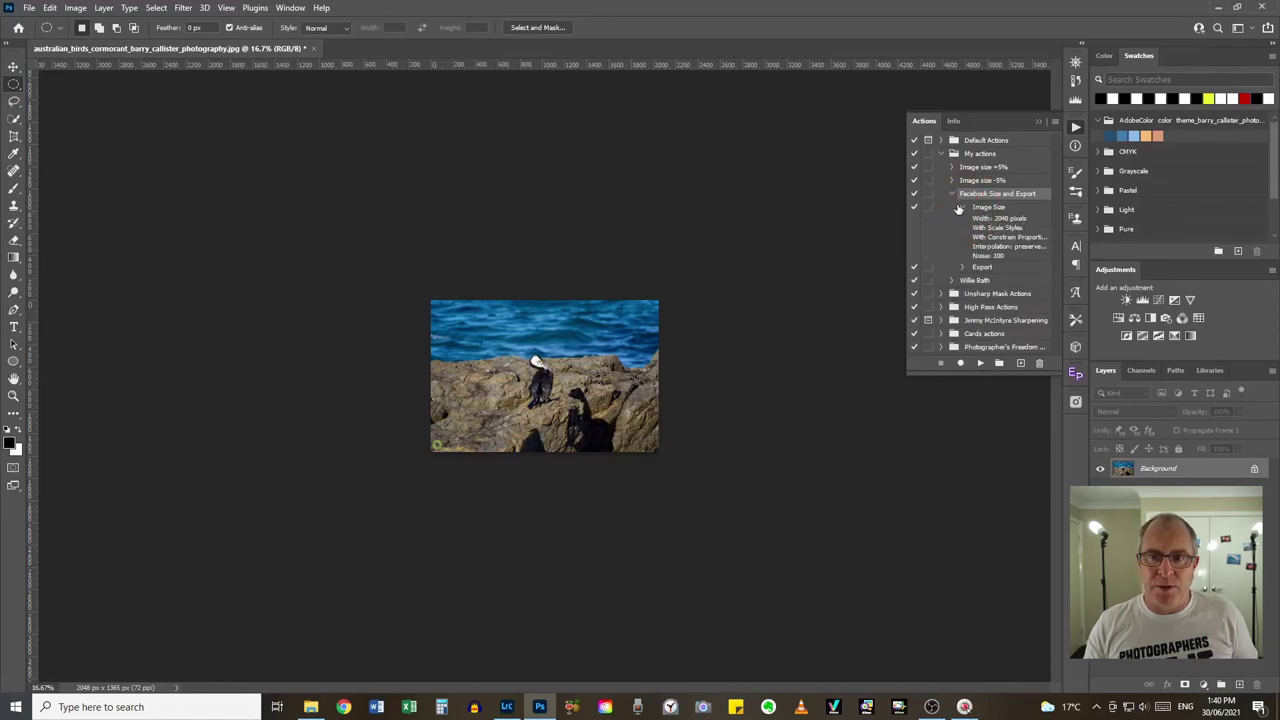
pyautogui.click(960, 207)
pyautogui.click(951, 194)
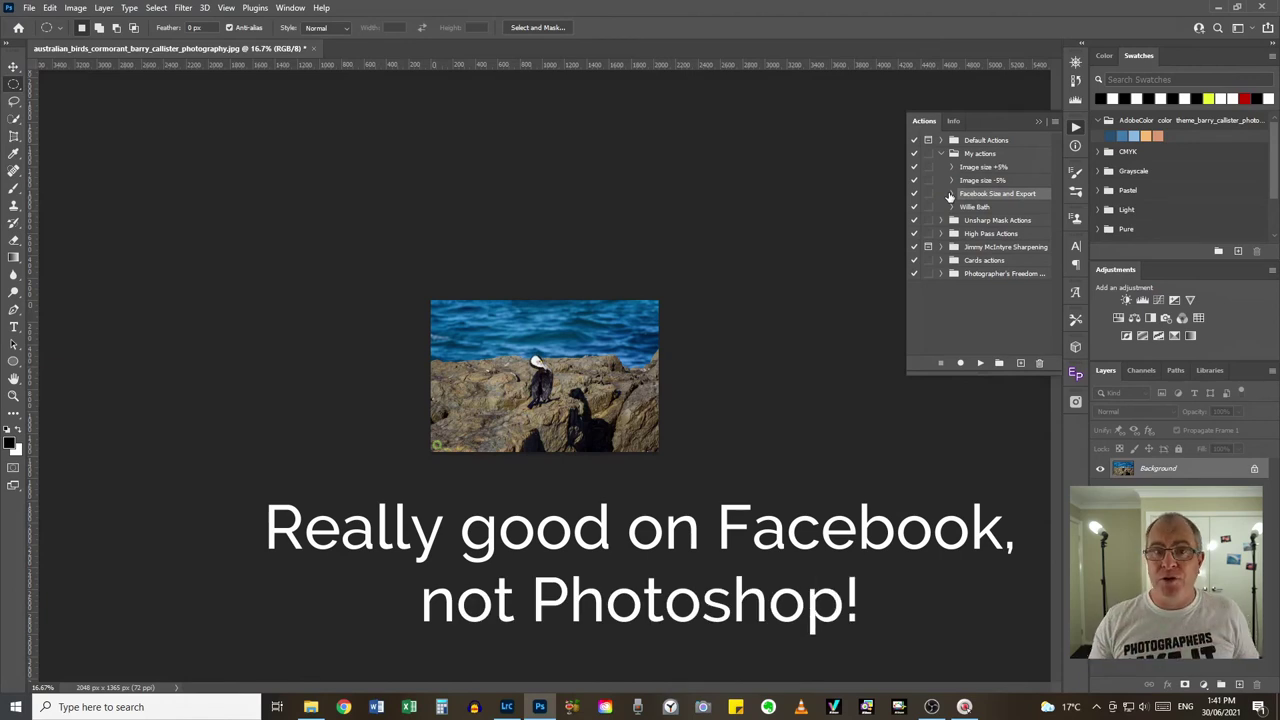
# Hide the actions list and close the cormorant JPEG without saving its changes.
pyautogui.click(1075, 127)
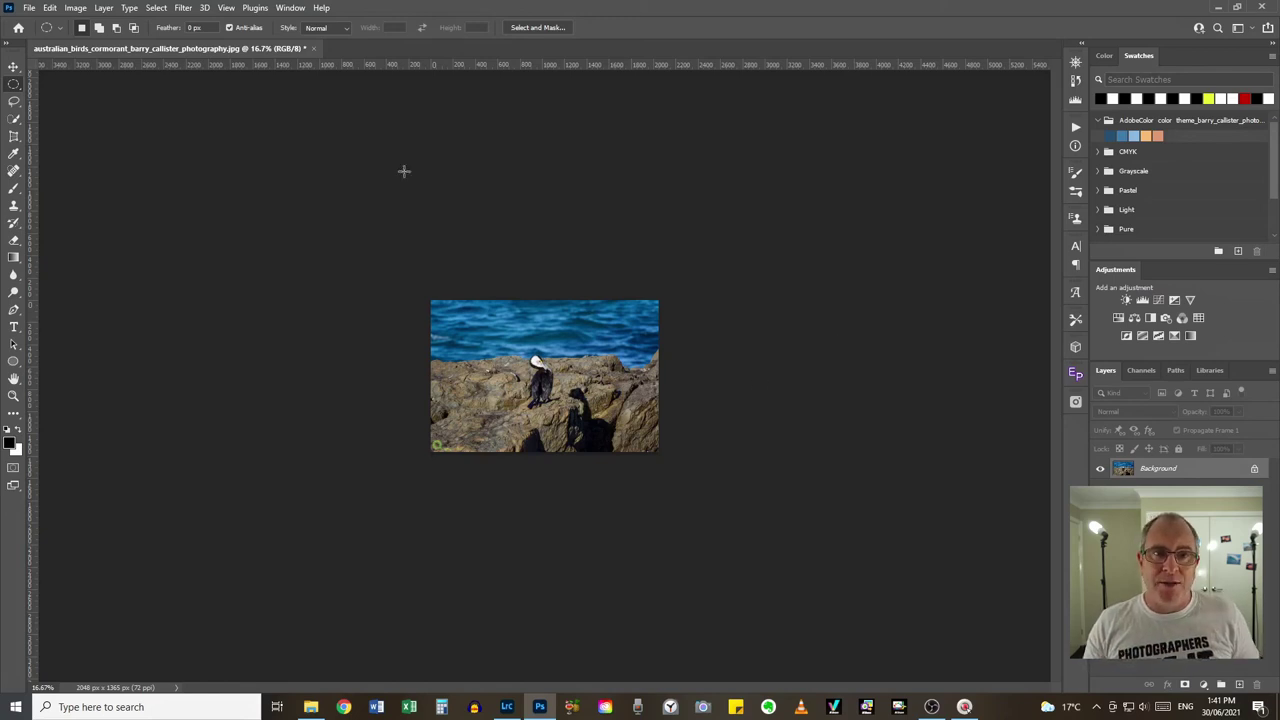
pyautogui.click(314, 49)
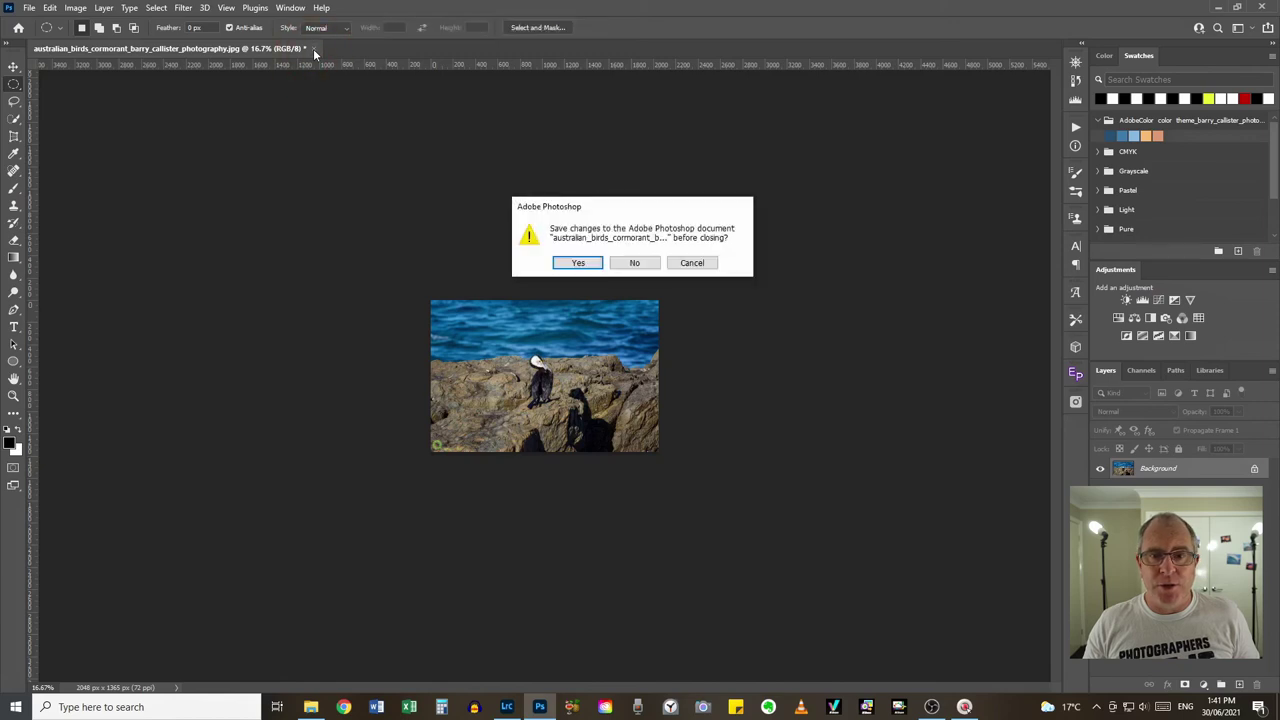
pyautogui.click(633, 263)
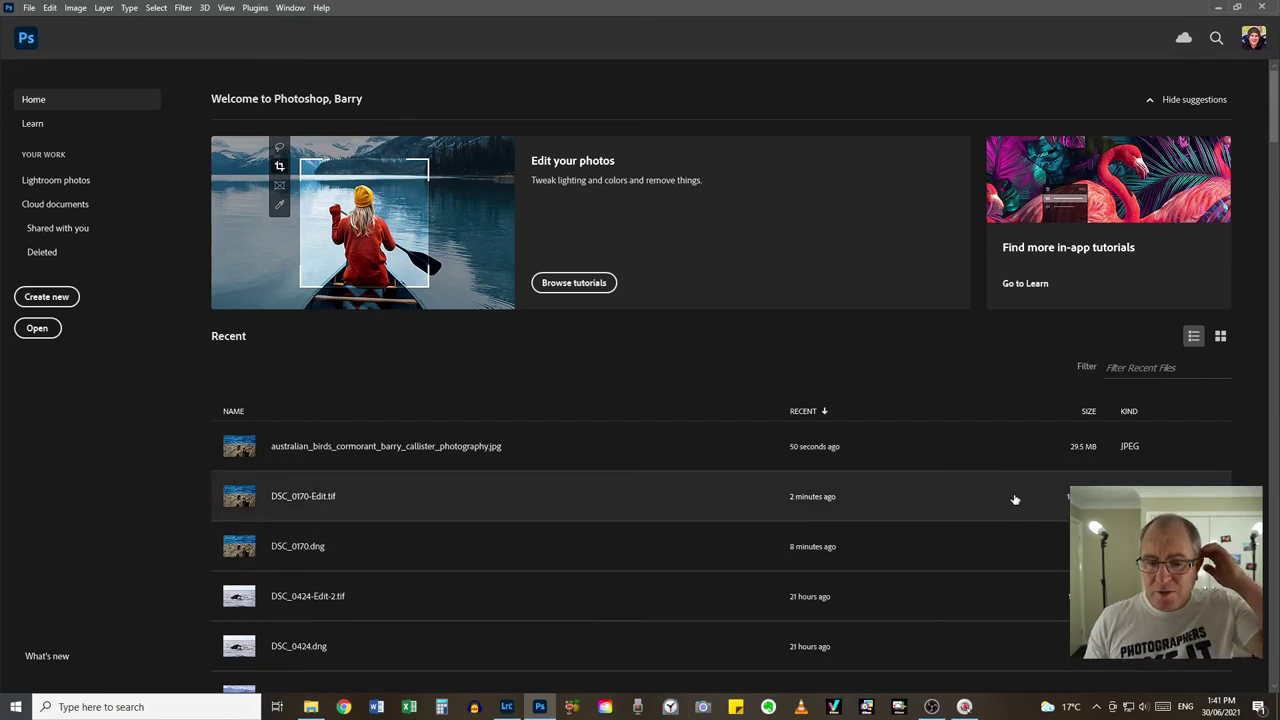
# Switch to Lightroom Classic, select the original DSC_0170.dng and open it for editing in Adobe Photoshop 2021.
pyautogui.click(507, 706)
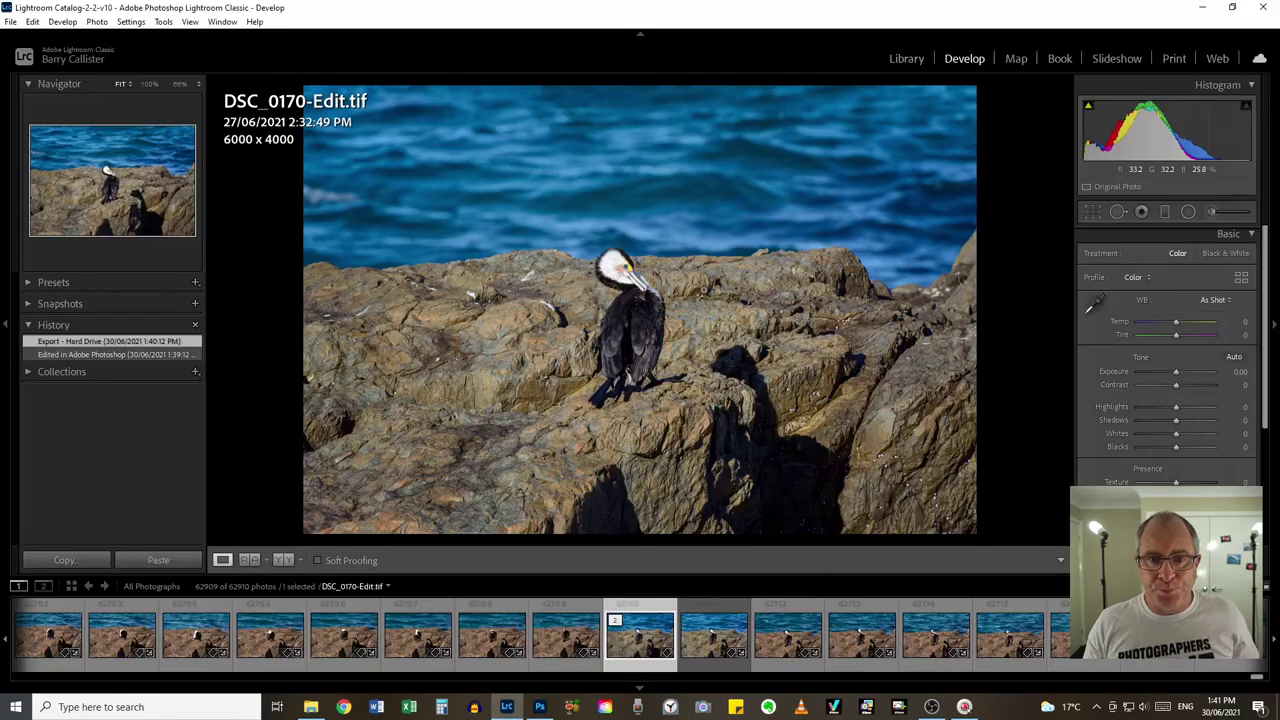
pyautogui.click(714, 640)
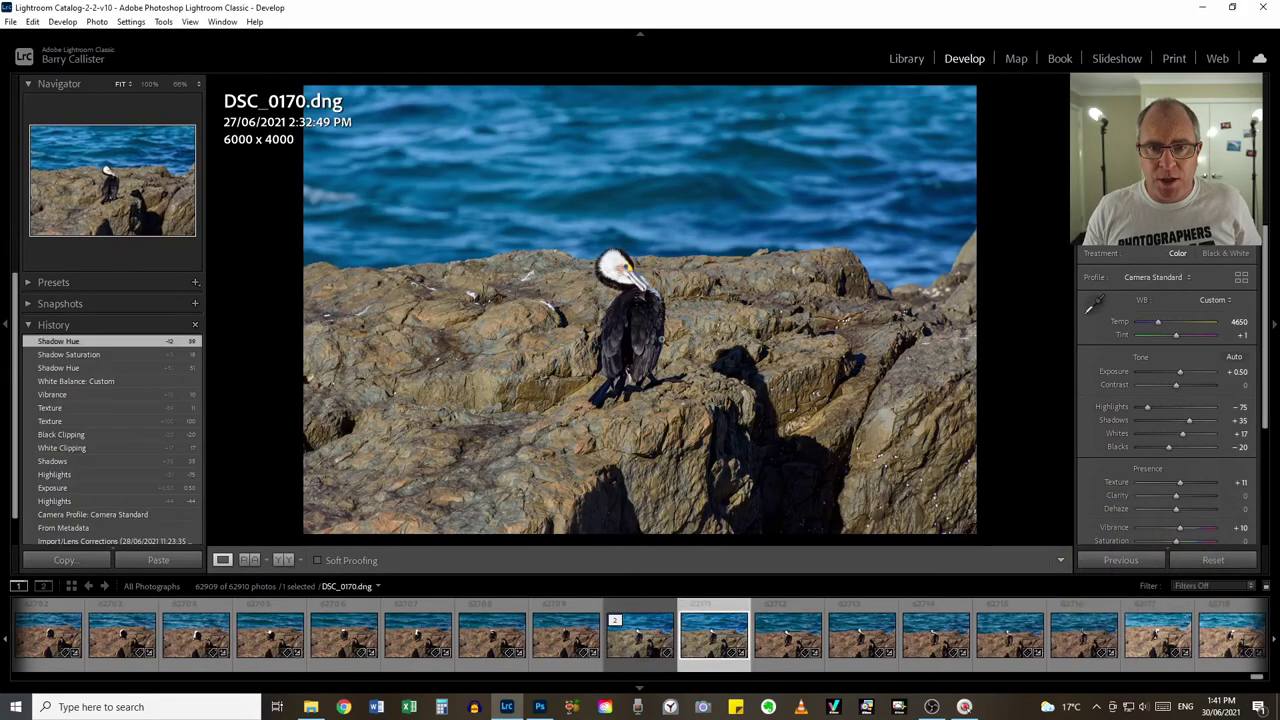
pyautogui.rightClick(652, 330)
pyautogui.moveTo(700, 410)
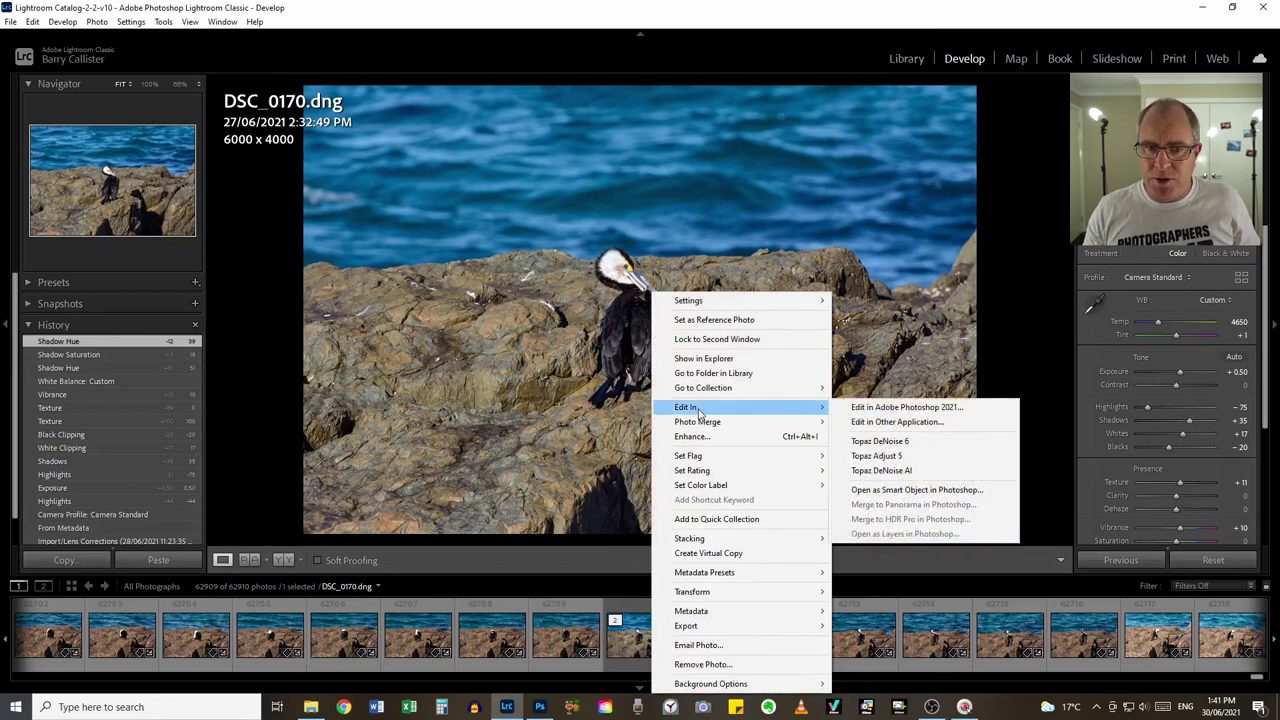
pyautogui.click(889, 408)
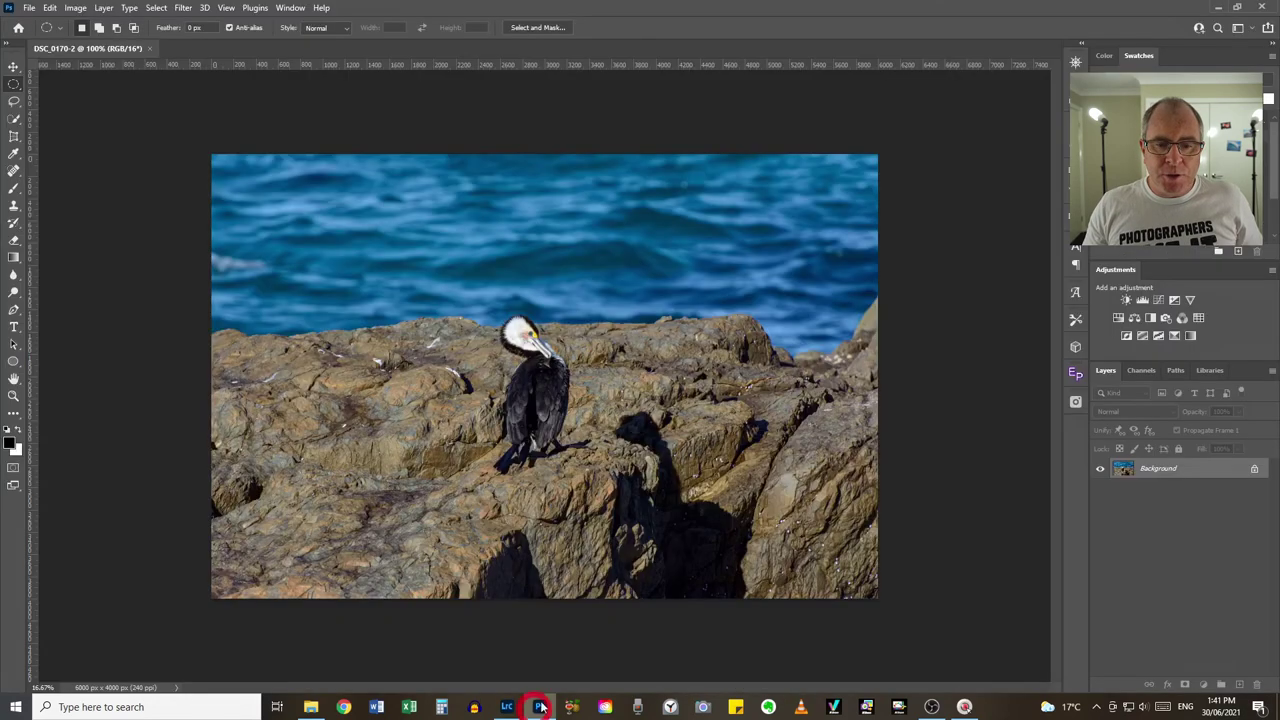
# Duplicate the Background layer and open the copy in the Camera Raw Filter, dismissing the welcome screen.
pyautogui.moveTo(1168, 482); pyautogui.dragTo(1239, 684)
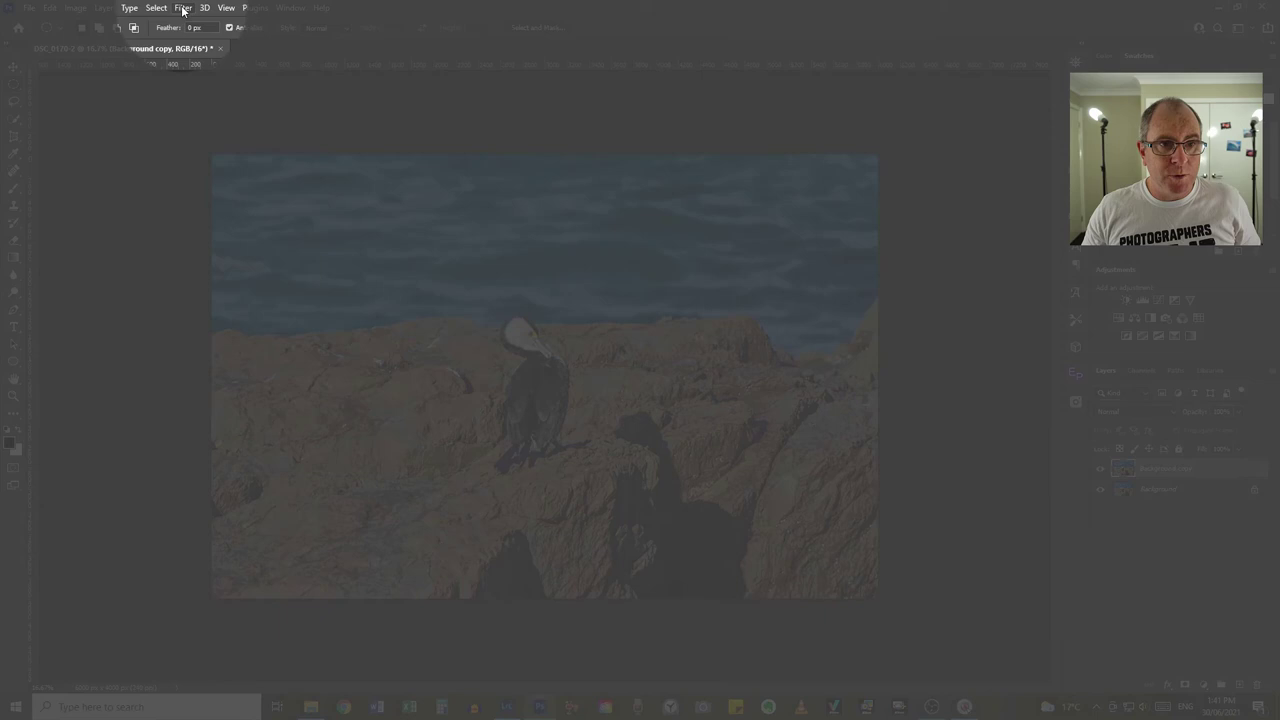
pyautogui.click(183, 8)
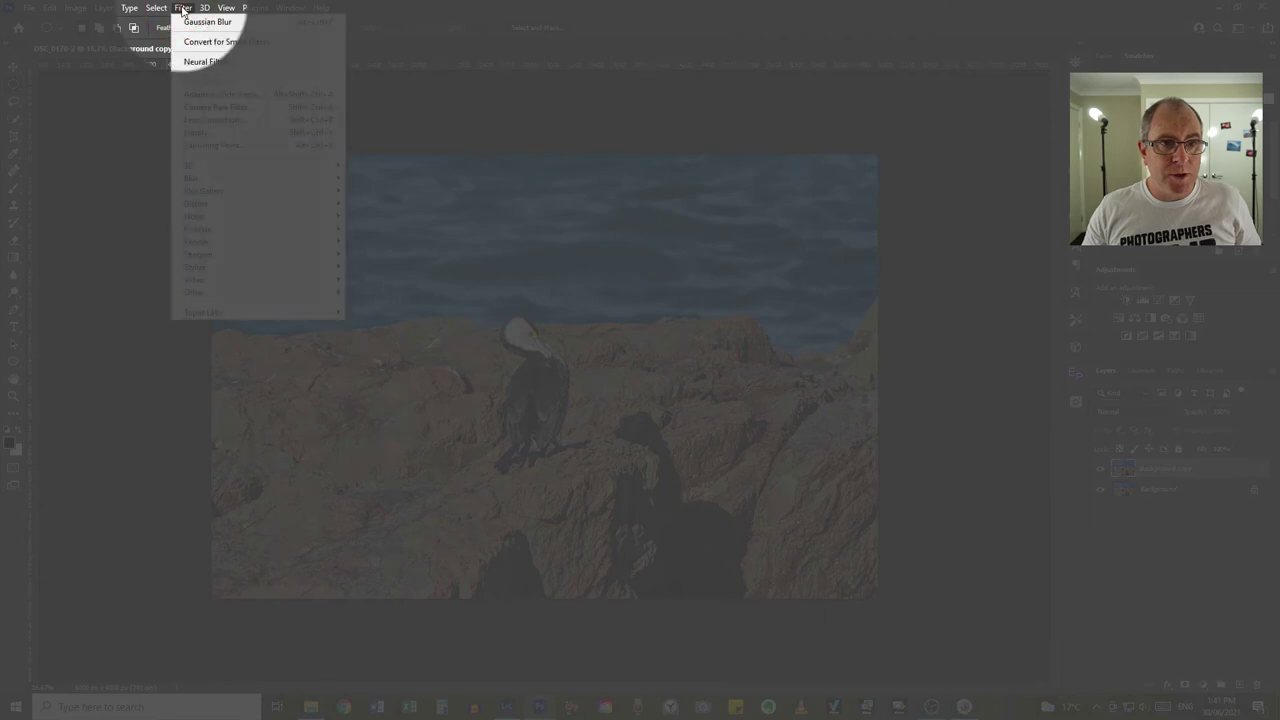
pyautogui.click(234, 106)
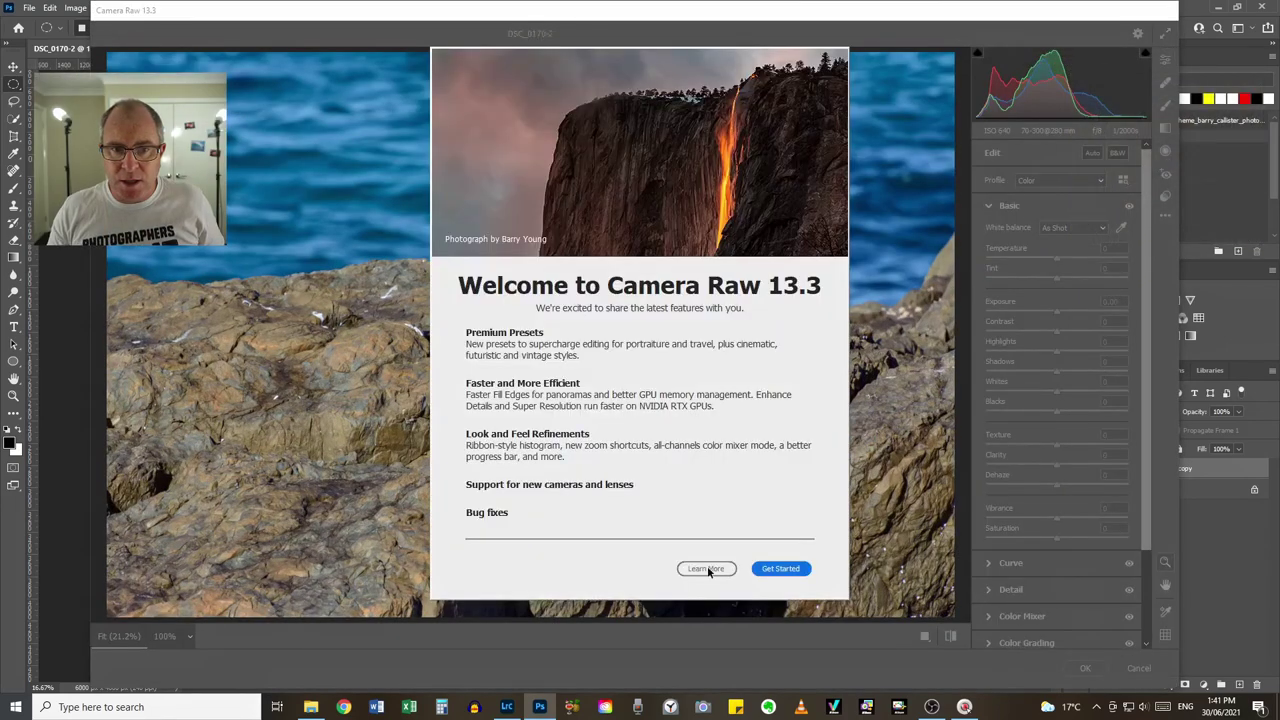
pyautogui.click(780, 568)
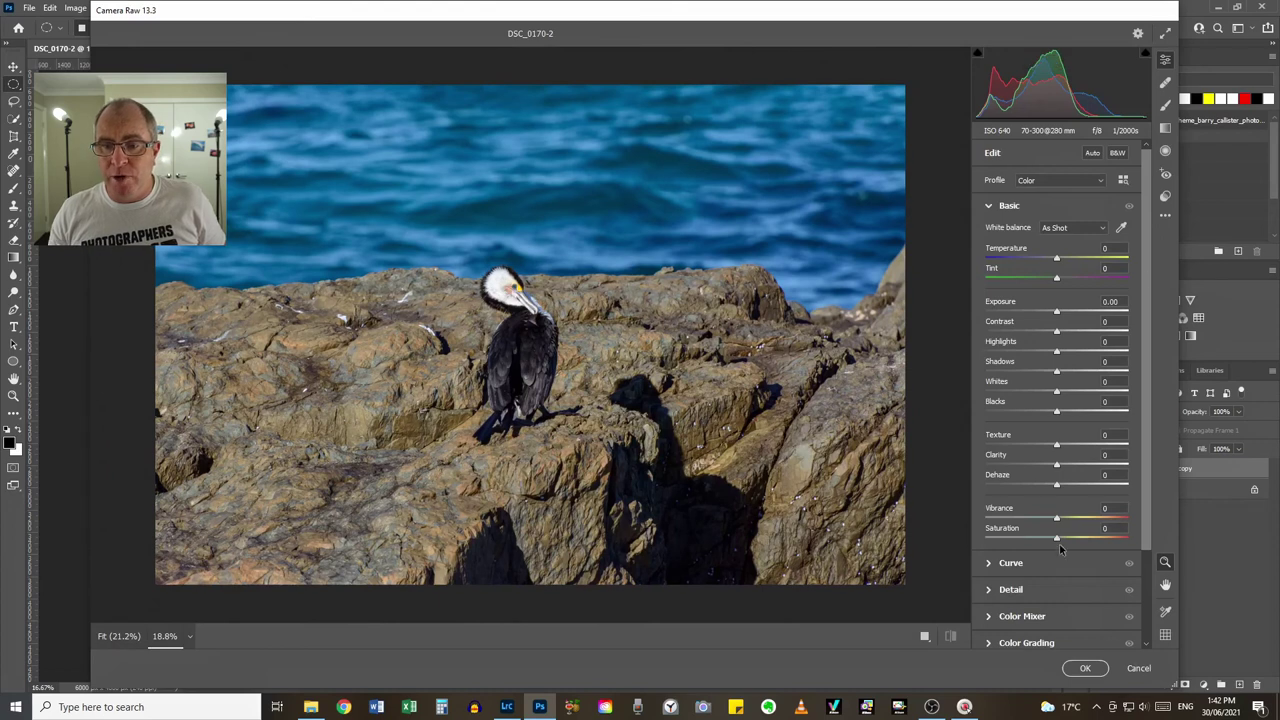
# Look through the Camera Raw adjustment groups, including Color Grading, and return to the Basic adjustments.
pyautogui.scroll(-3, 1068, 488)
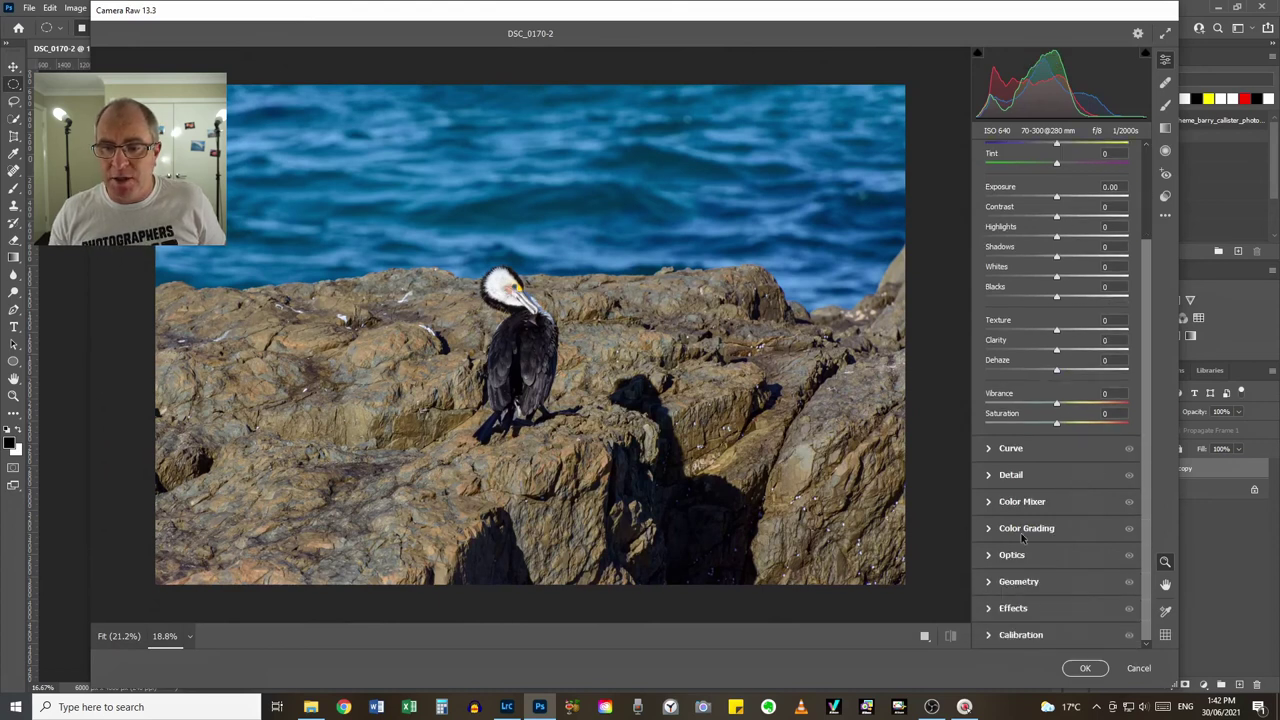
pyautogui.click(993, 535)
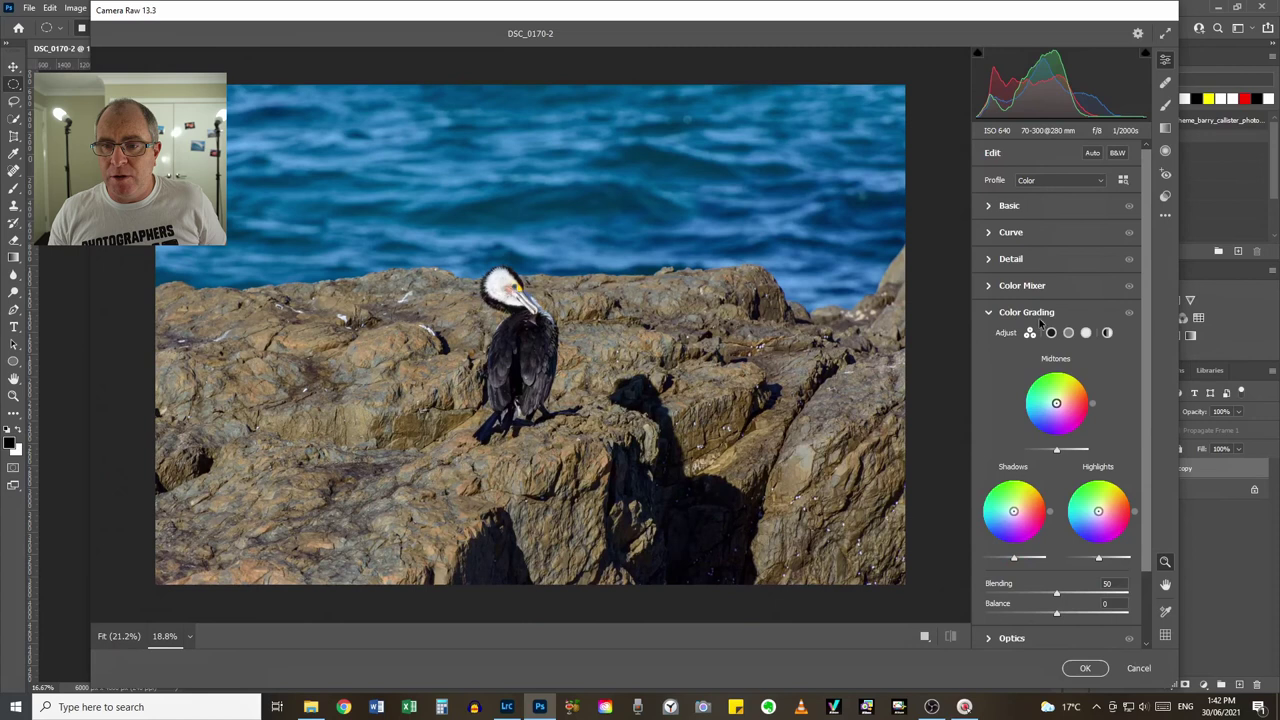
pyautogui.click(989, 314)
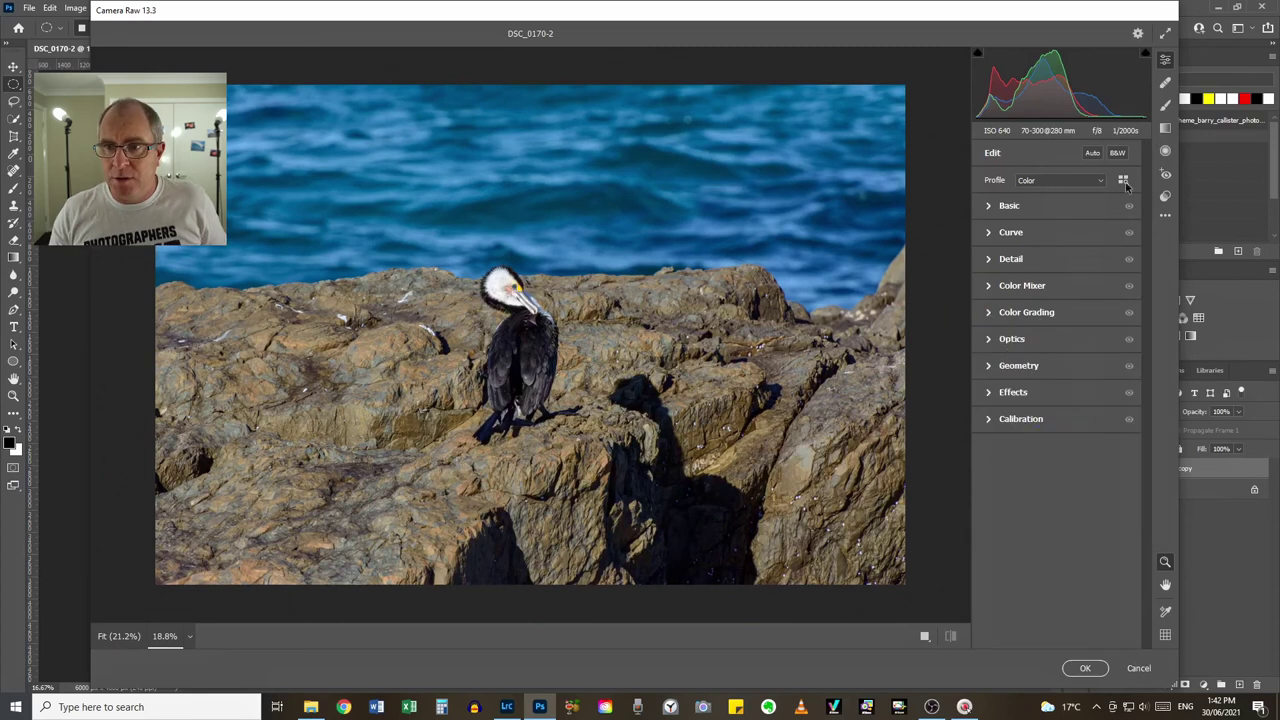
pyautogui.click(995, 207)
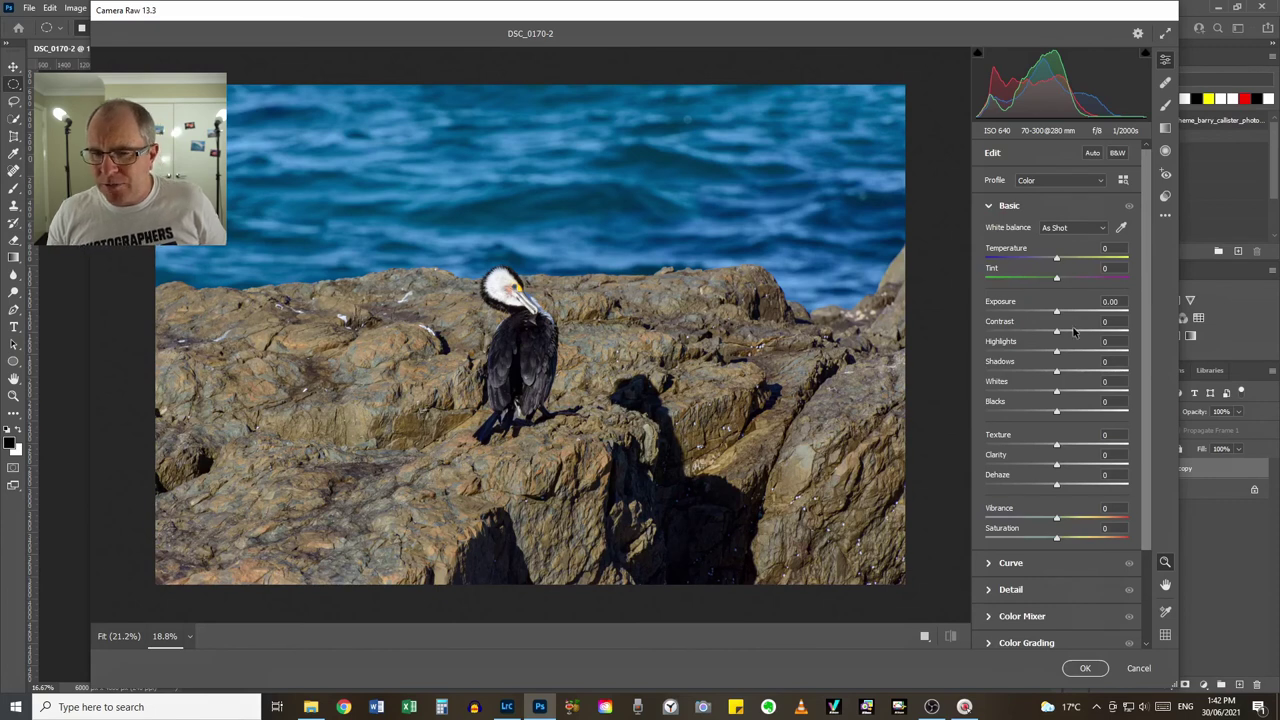
# Set Exposure to +0.45, Highlights to -47, Shadows to +17, Whites to +13 and Blacks to -1 in the Basic adjustments.
pyautogui.moveTo(1059, 316); pyautogui.dragTo(1069, 378)
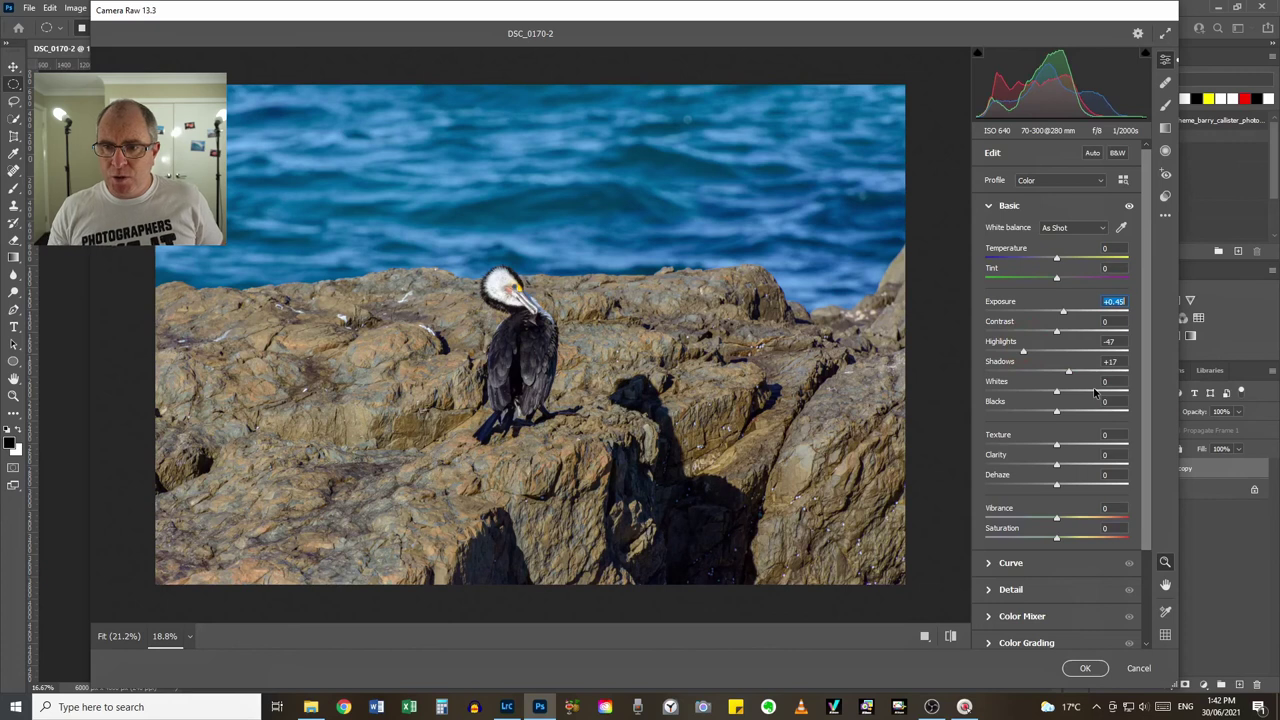
pyautogui.press('alt')
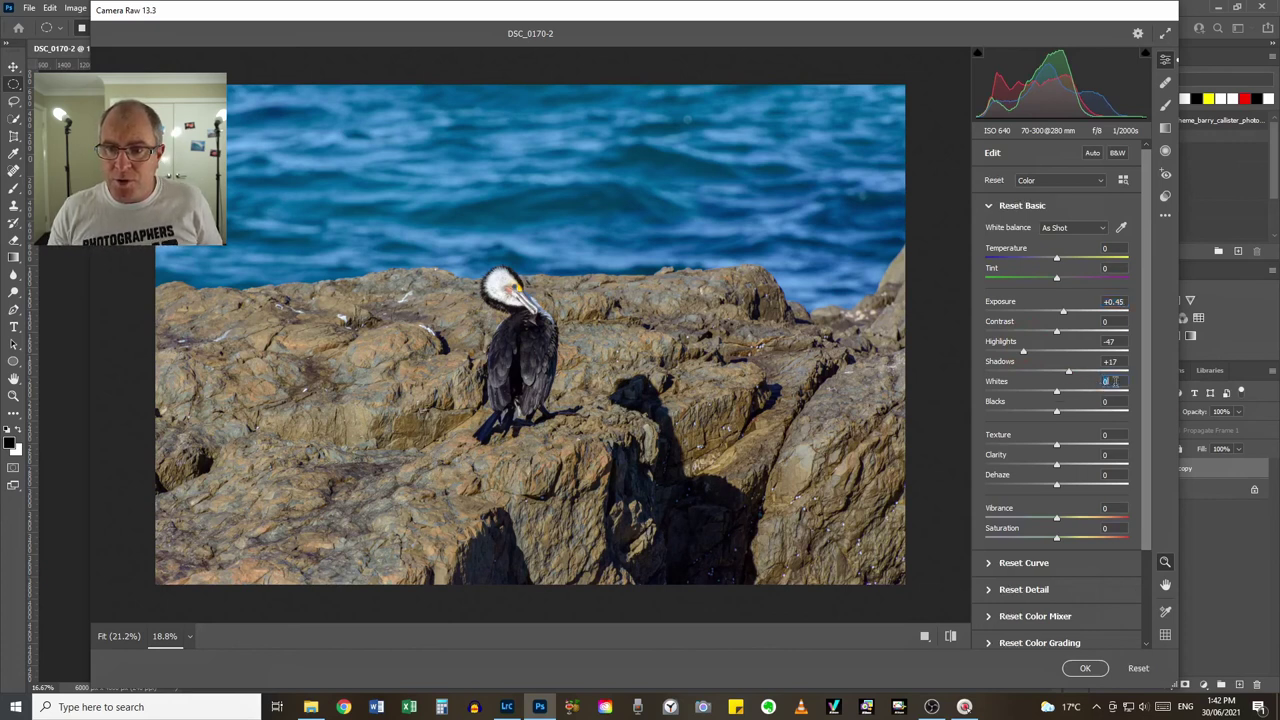
pyautogui.keyDown('alt'); pyautogui.click(1005, 387); pyautogui.keyUp('alt')
pyautogui.moveTo(1007, 386)
pyautogui.mouseDown()
pyautogui.moveTo(999, 402)
pyautogui.moveTo(1010, 406)
pyautogui.mouseUp()
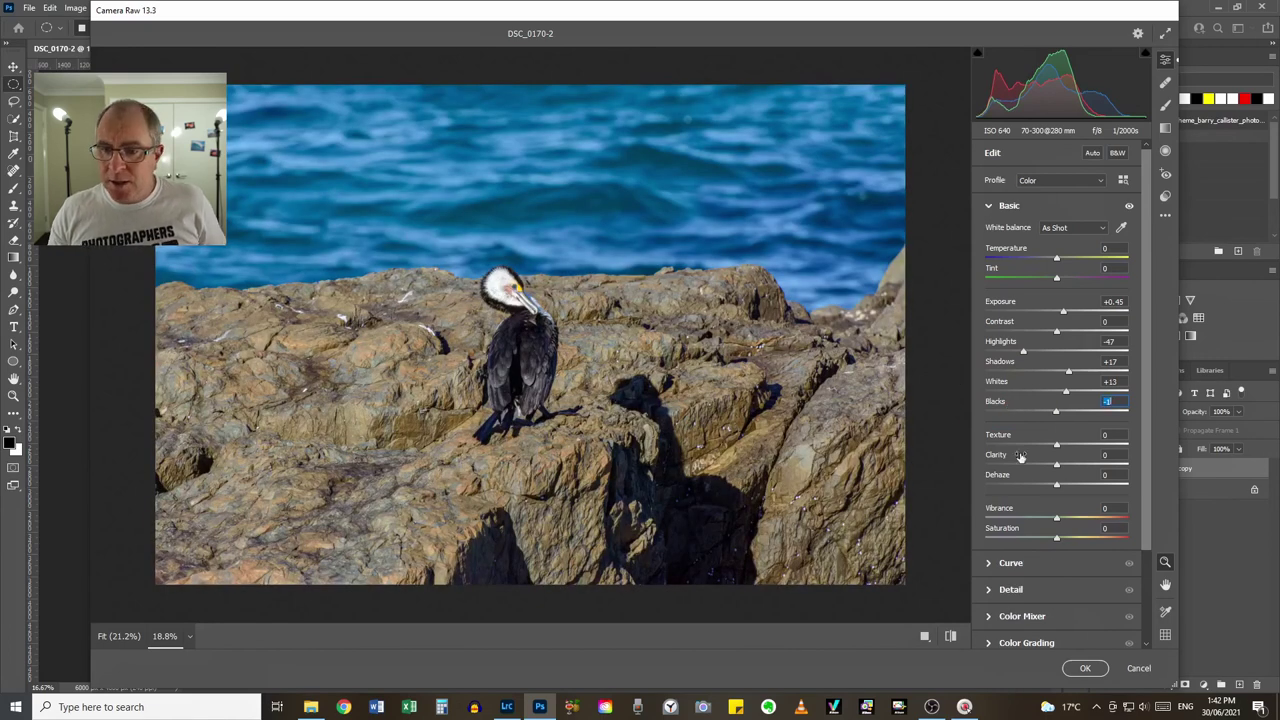
# Raise Texture to +15 and Vibrance to +12, and apply the Camera Raw adjustments to the Background copy layer.
pyautogui.moveTo(1058, 444); pyautogui.dragTo(1065, 454)
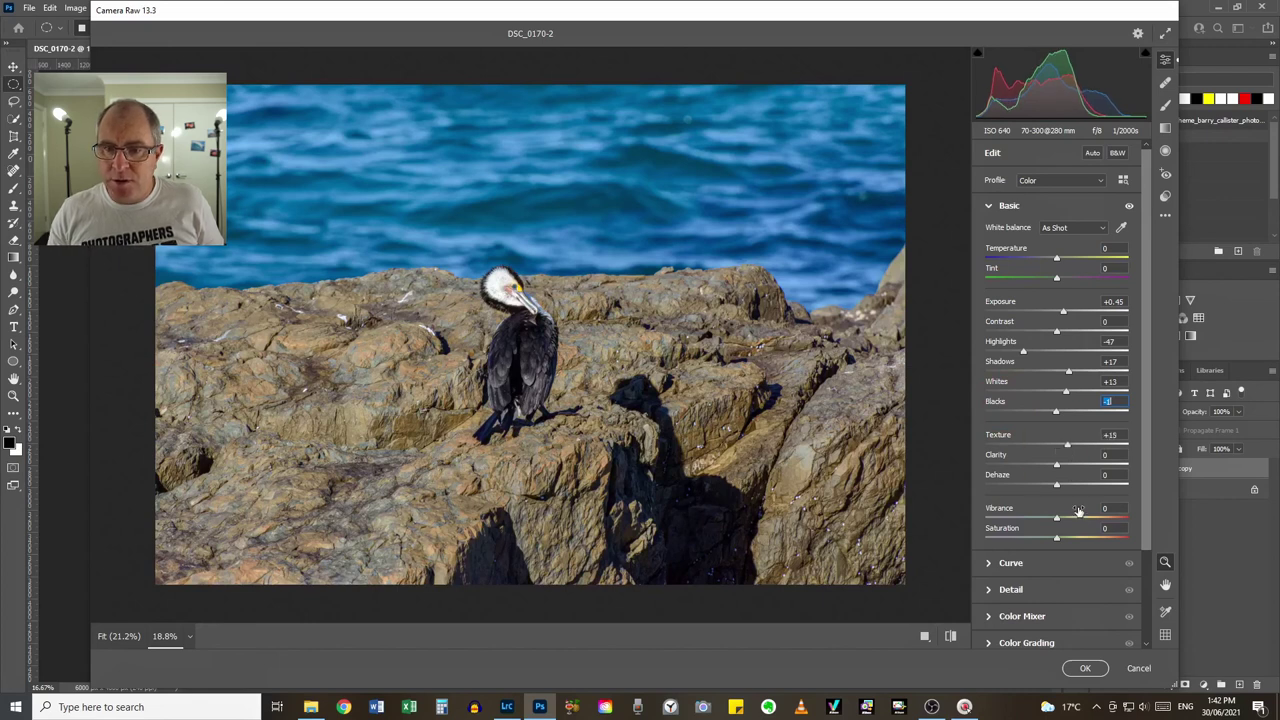
pyautogui.moveTo(1056, 516); pyautogui.dragTo(1065, 516)
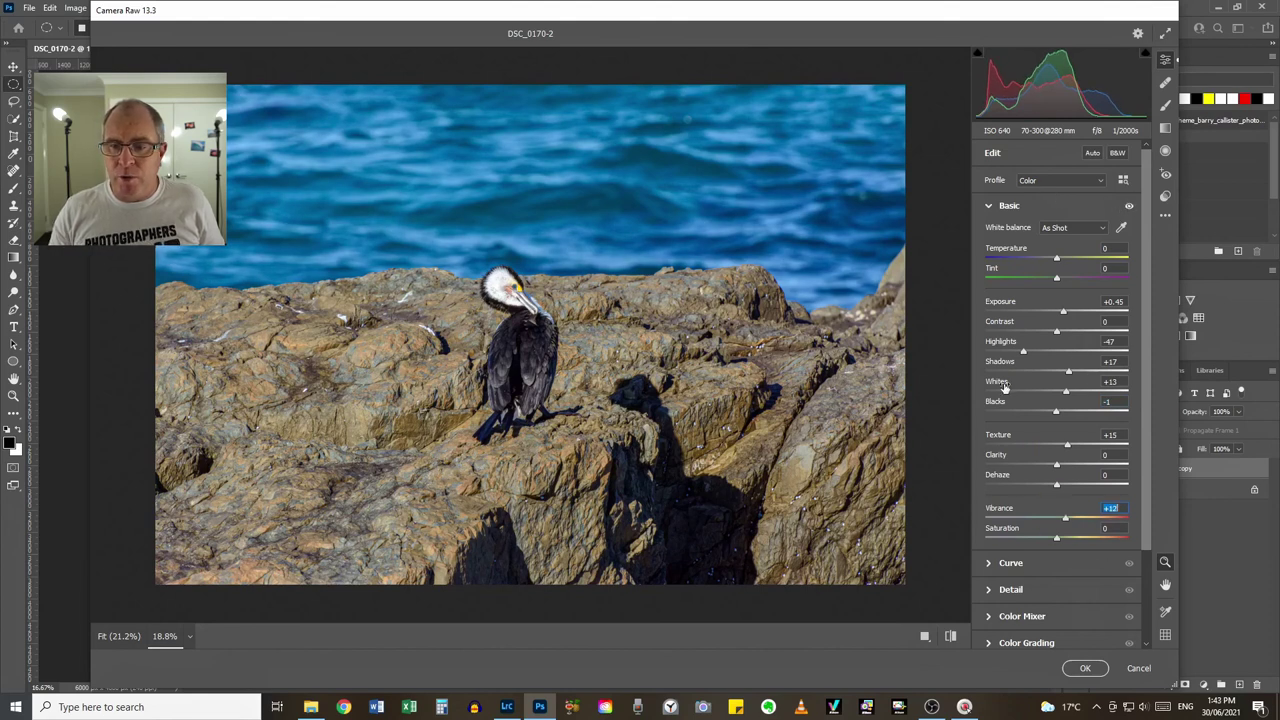
pyautogui.click(1080, 668)
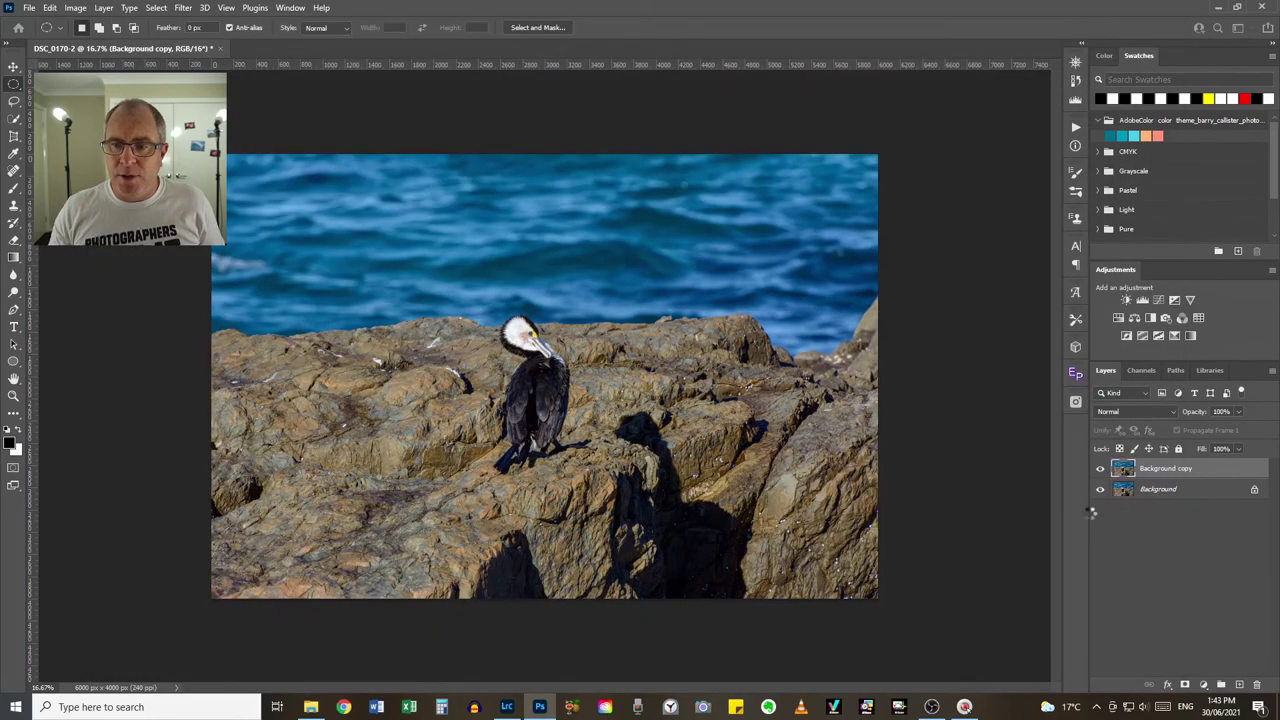
# Toggle the Background copy layer's visibility to compare the photo before and after the Camera Raw edit.
pyautogui.click(1101, 470)
pyautogui.click(1101, 470)
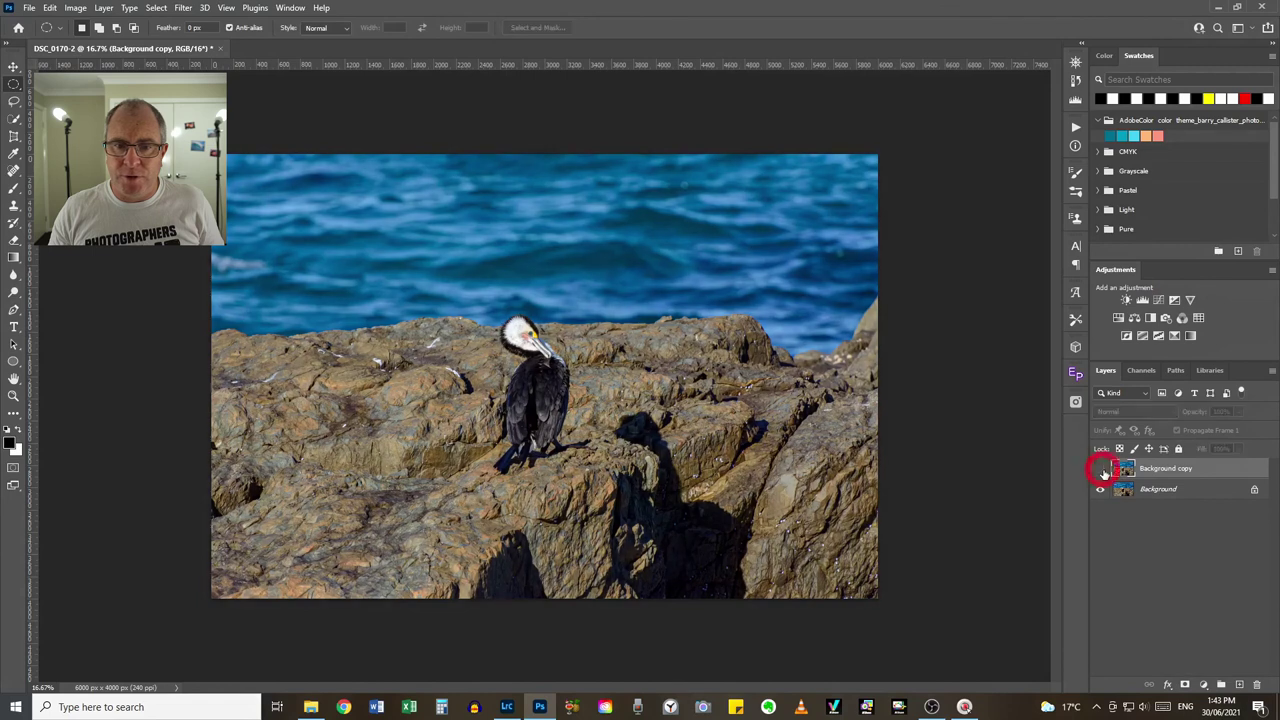
pyautogui.click(1101, 470)
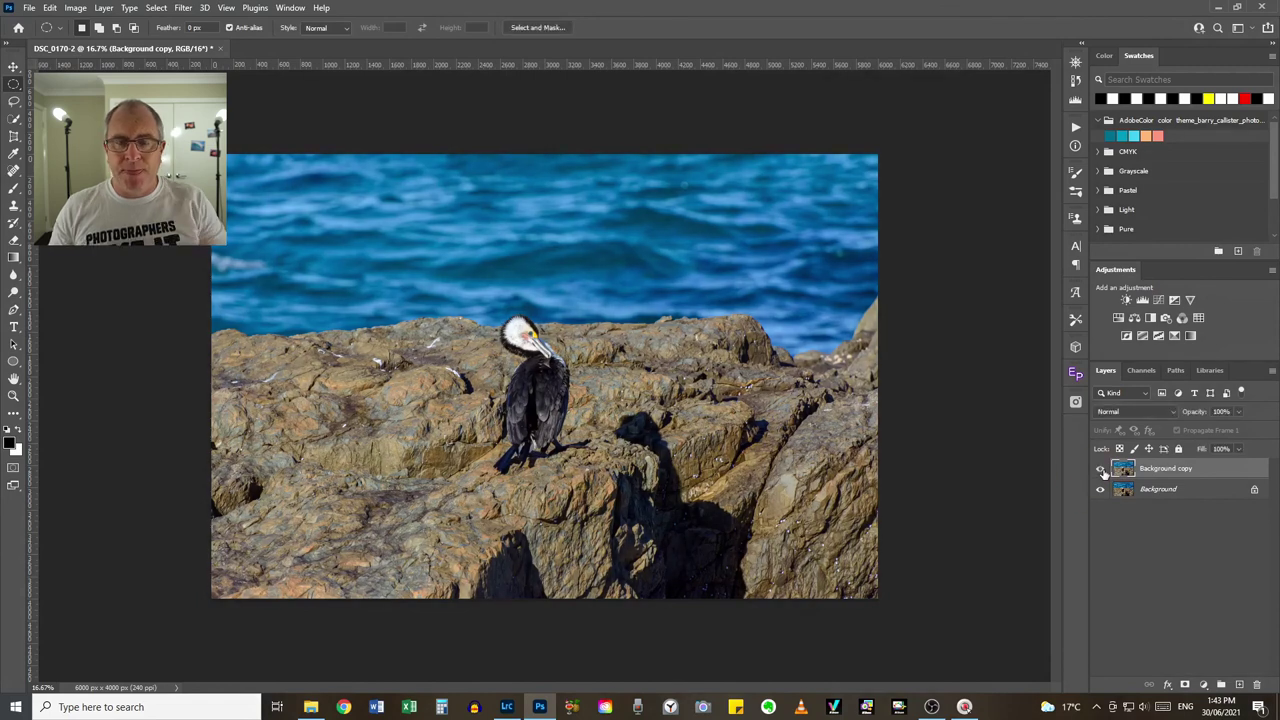